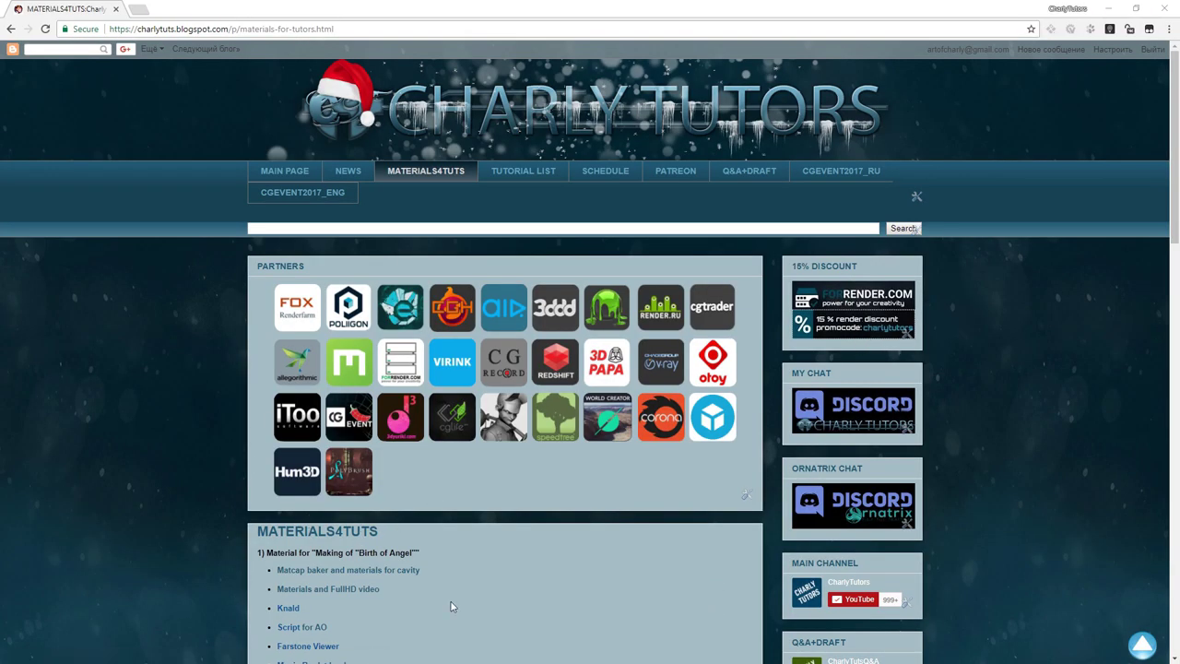
Scroll the Materials4Tuts page to section 9 with QuadScatter, then nudge the vase view in 3ds Max.
scroll(448, 553, down, 4)
scroll(448, 553, up, 4)
scroll(421, 210, down, 3)
scroll(513, 400, down, 10)
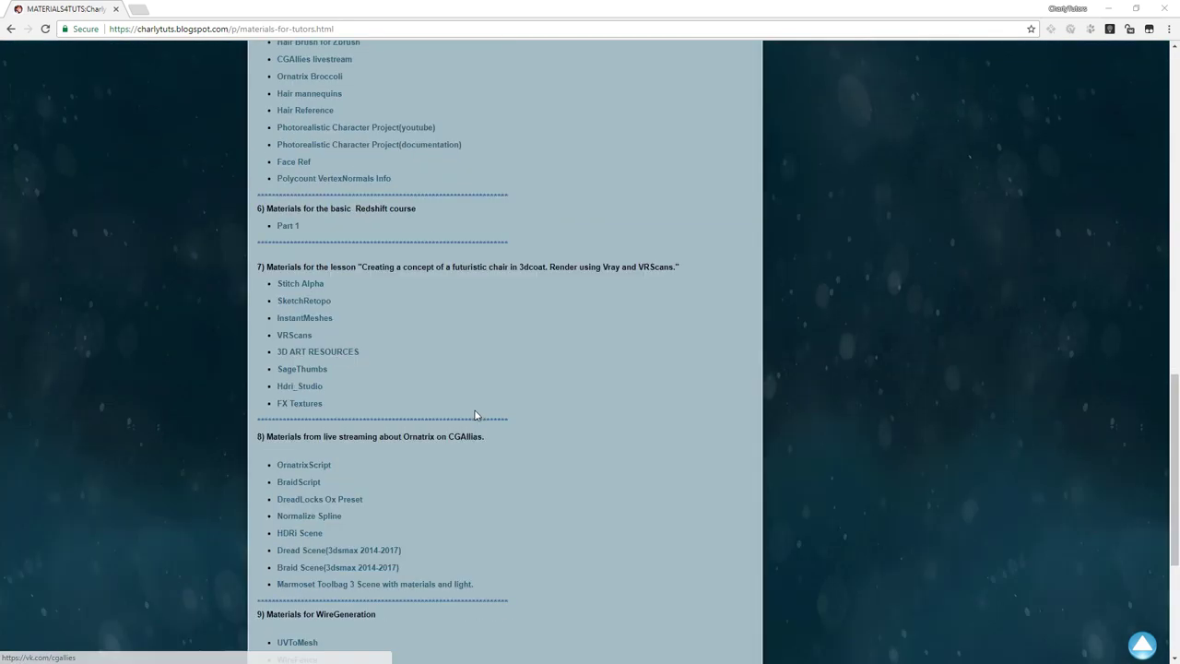
scroll(475, 415, down, 5)
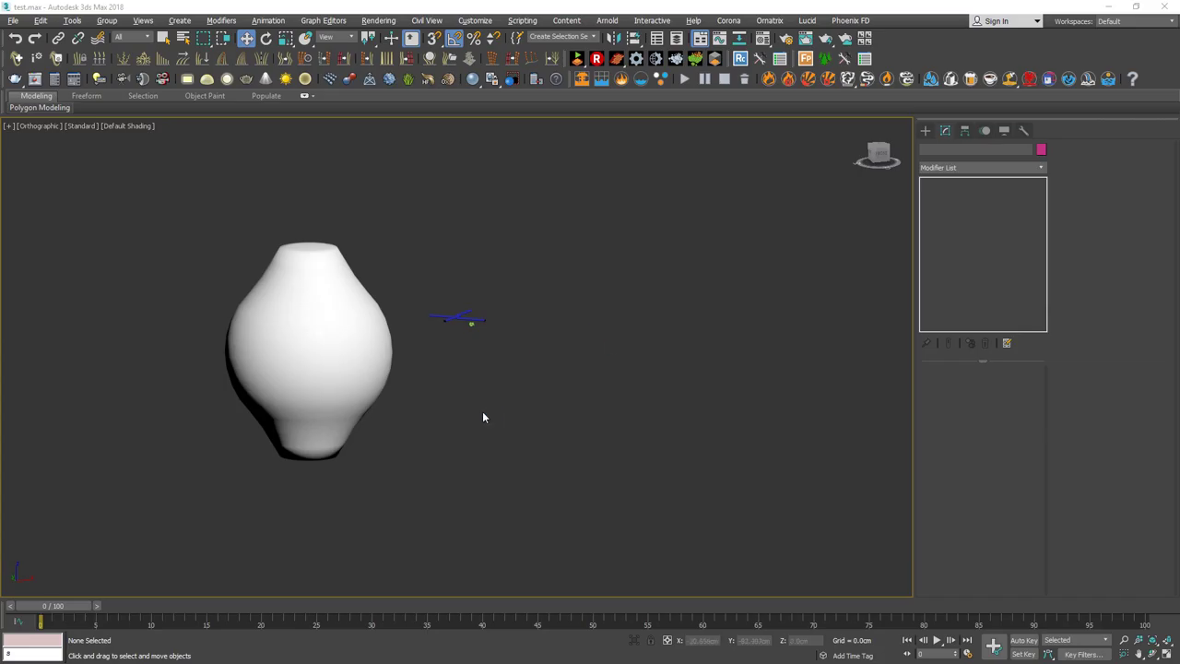
middle_drag(482, 417, 543, 385)
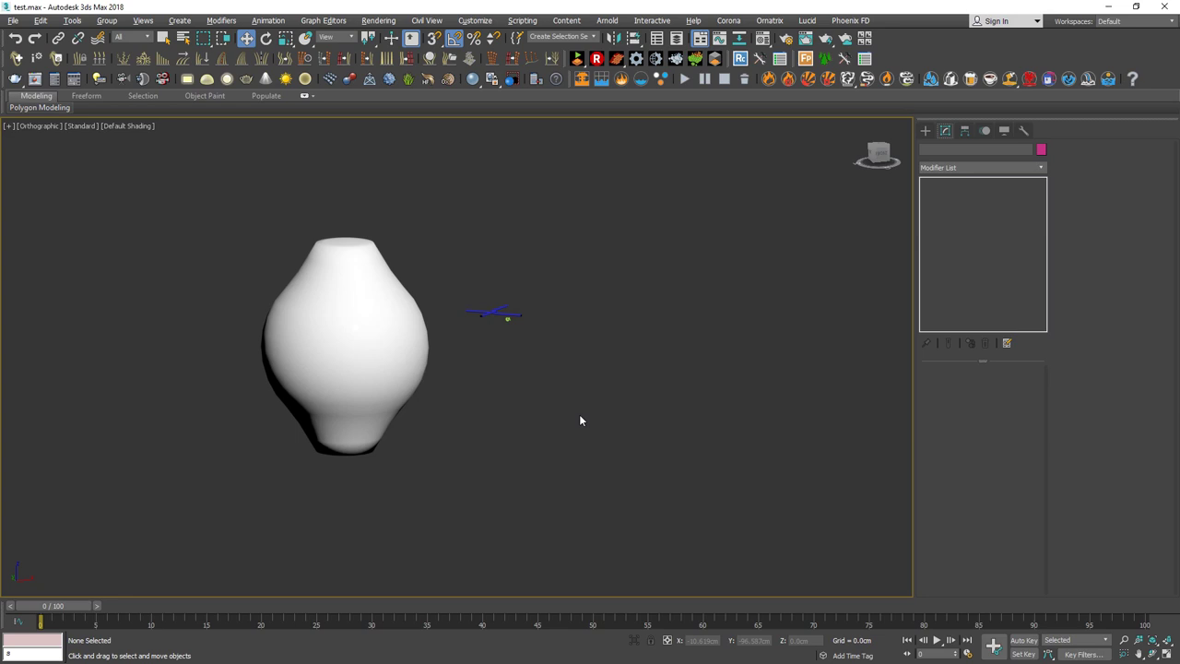
alt+middle_drag(510, 387, 505, 405)
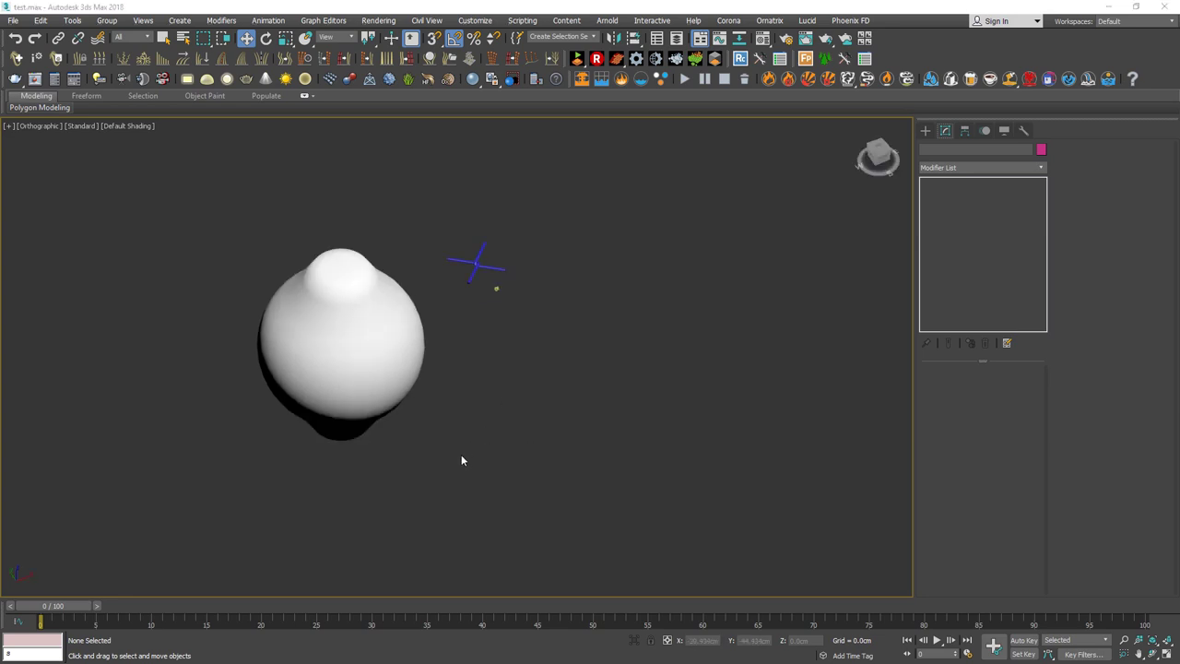
alt+middle_drag(489, 366, 495, 311)
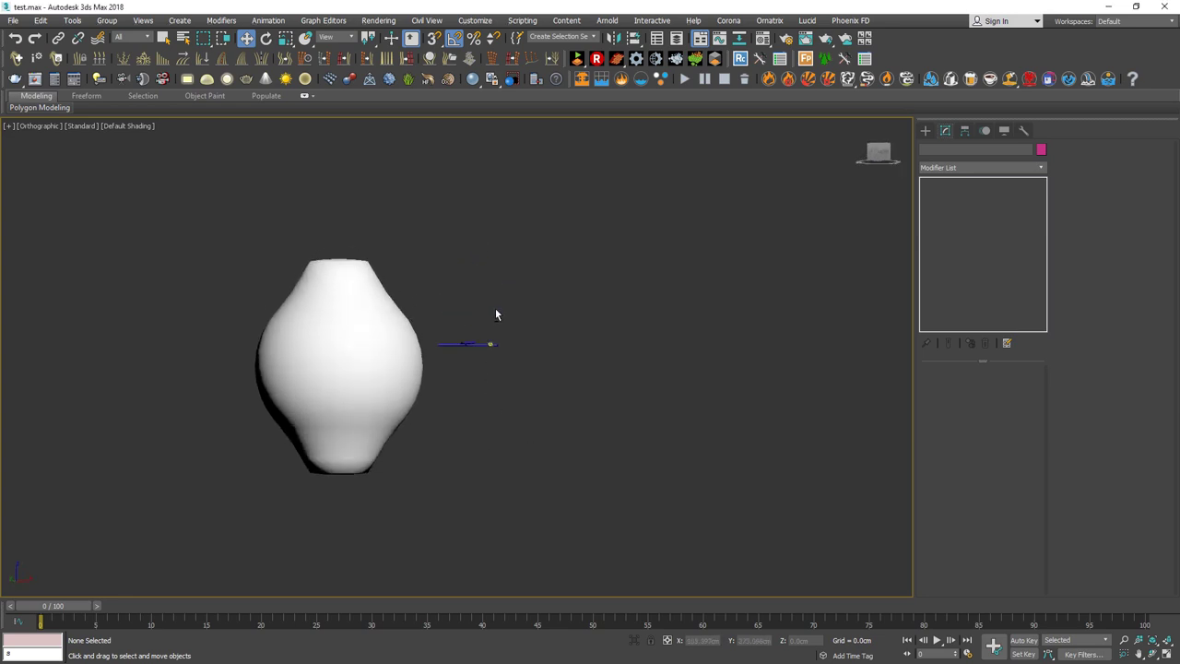
click(363, 366)
alt+middle_drag(403, 418, 338, 384)
scroll(338, 384, up, 2)
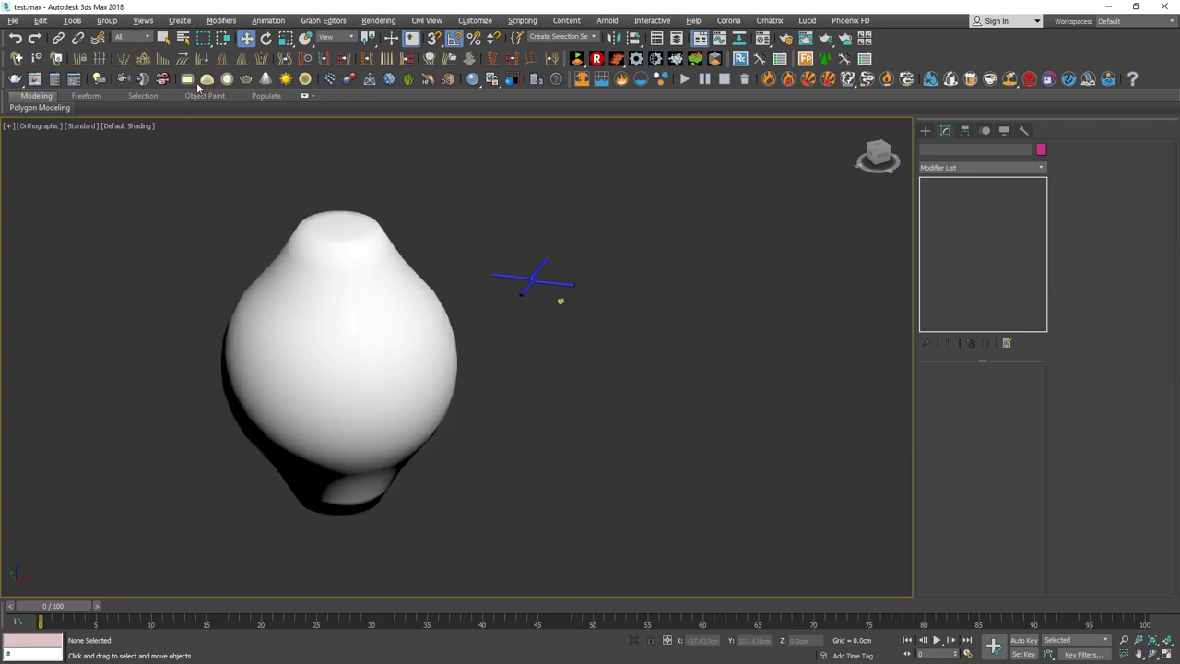
click(521, 20)
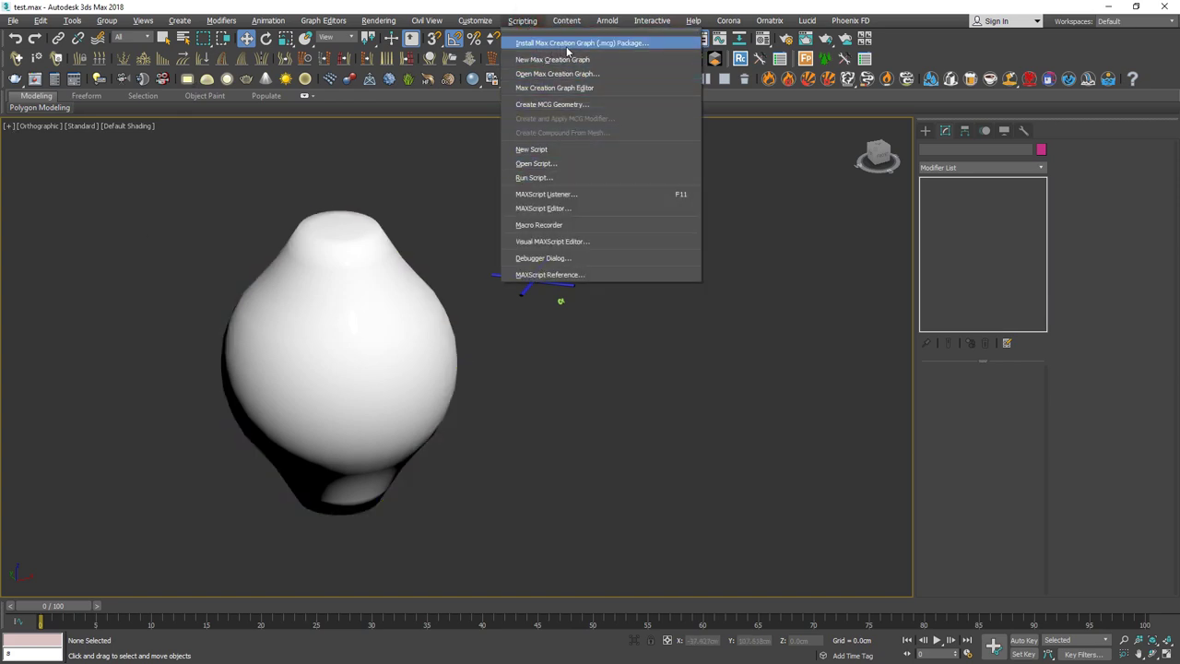
click(274, 275)
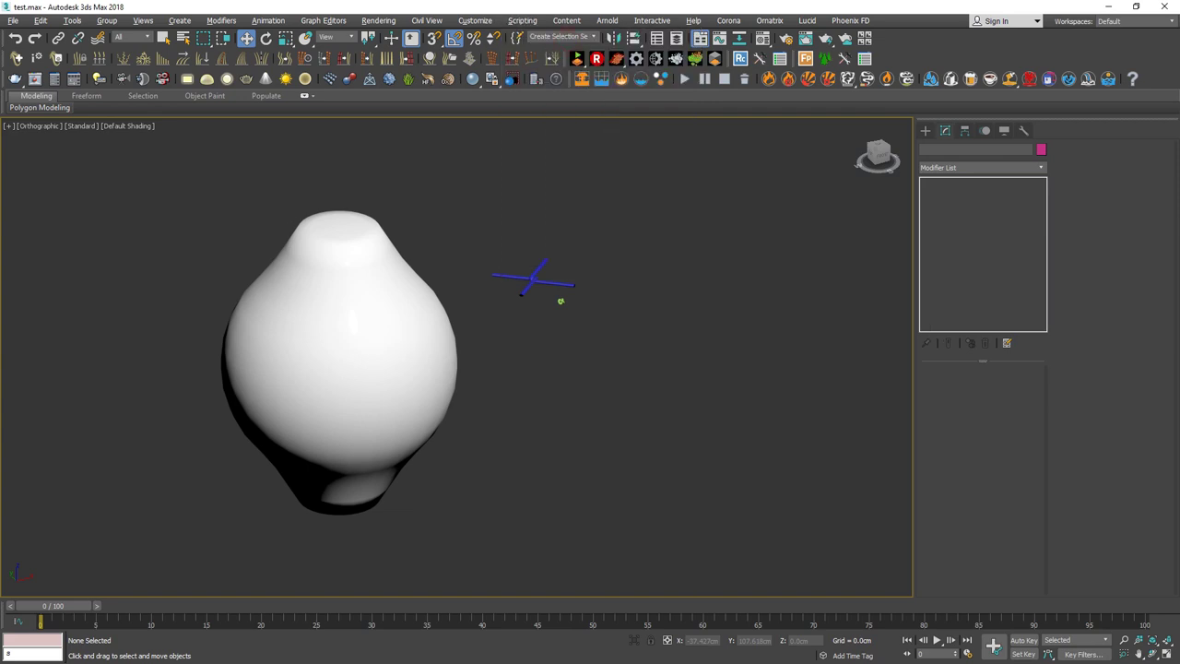
drag(957, 37, 501, 129)
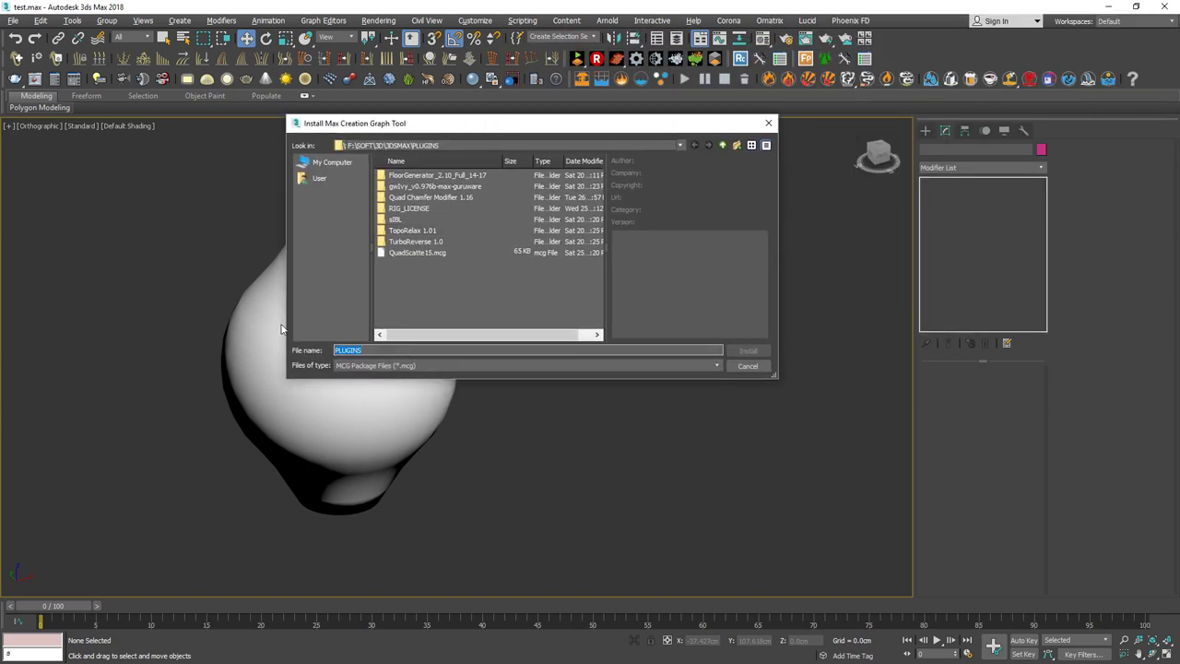
click(747, 365)
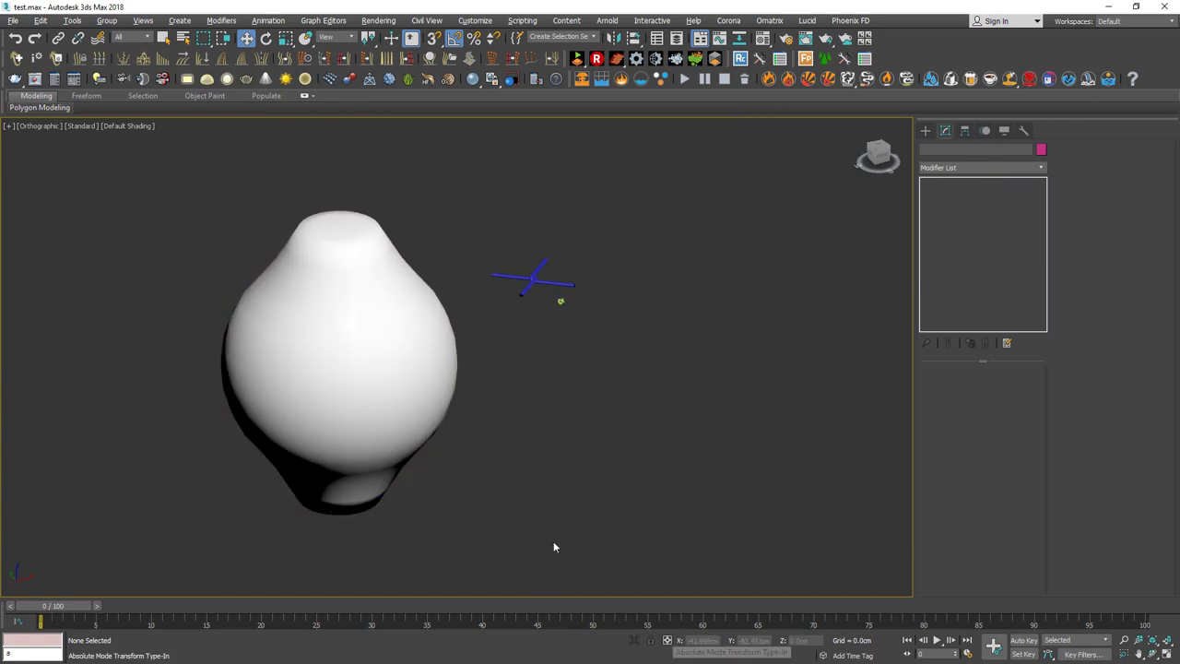
click(359, 351)
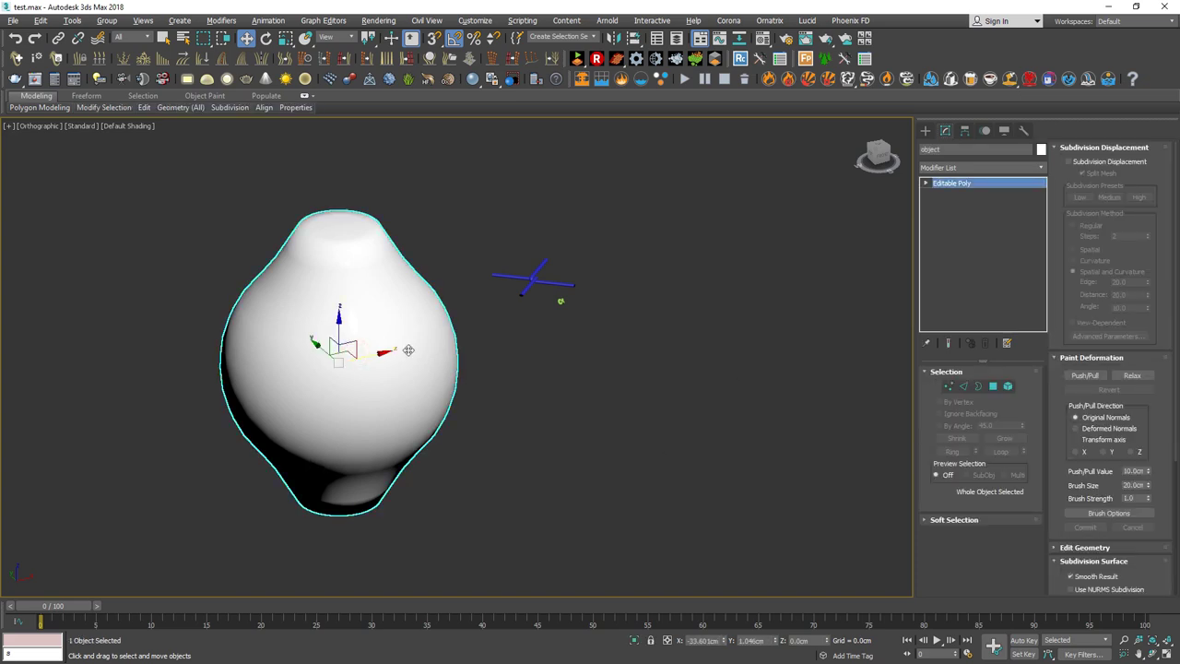
In a wireframe front view, shift-scale the vase into a slightly larger copy.
alt+middle_drag(408, 351, 463, 318)
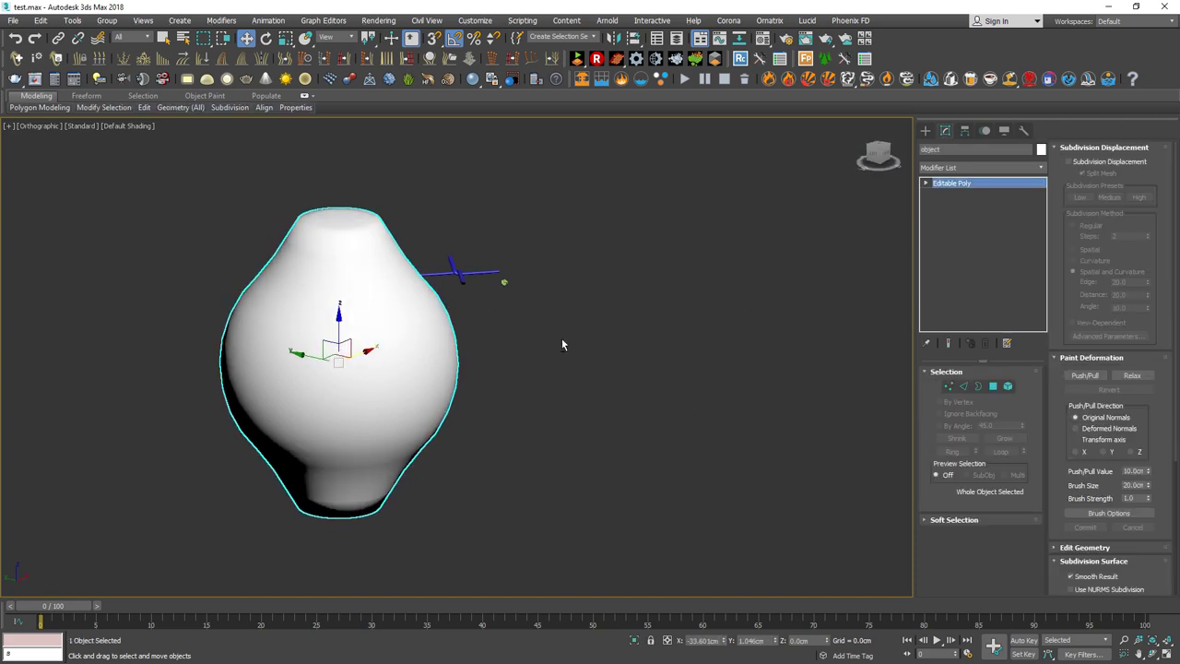
alt+middle_drag(561, 344, 589, 443)
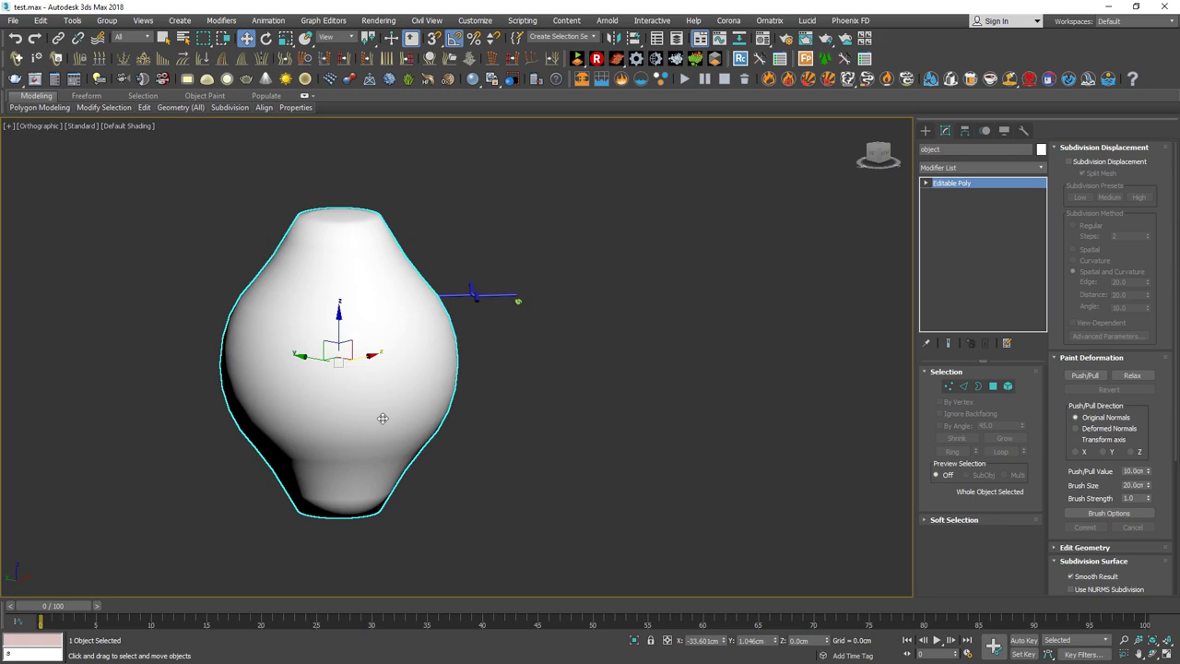
key(f)
middle_drag(437, 307, 445, 310)
key(F3)
key(r)
shift+drag(467, 360, 441, 347)
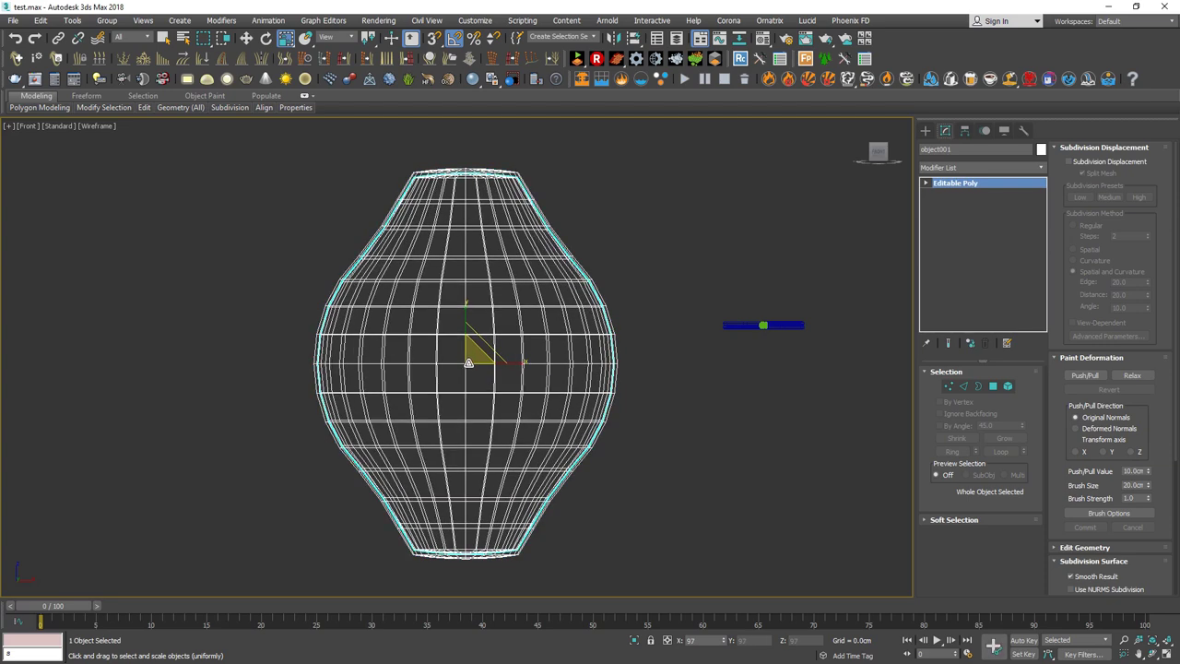
key(Return)
Add an FFD 2x2x2 modifier to the copy and enter Control Points editing.
scroll(440, 348, down, 4)
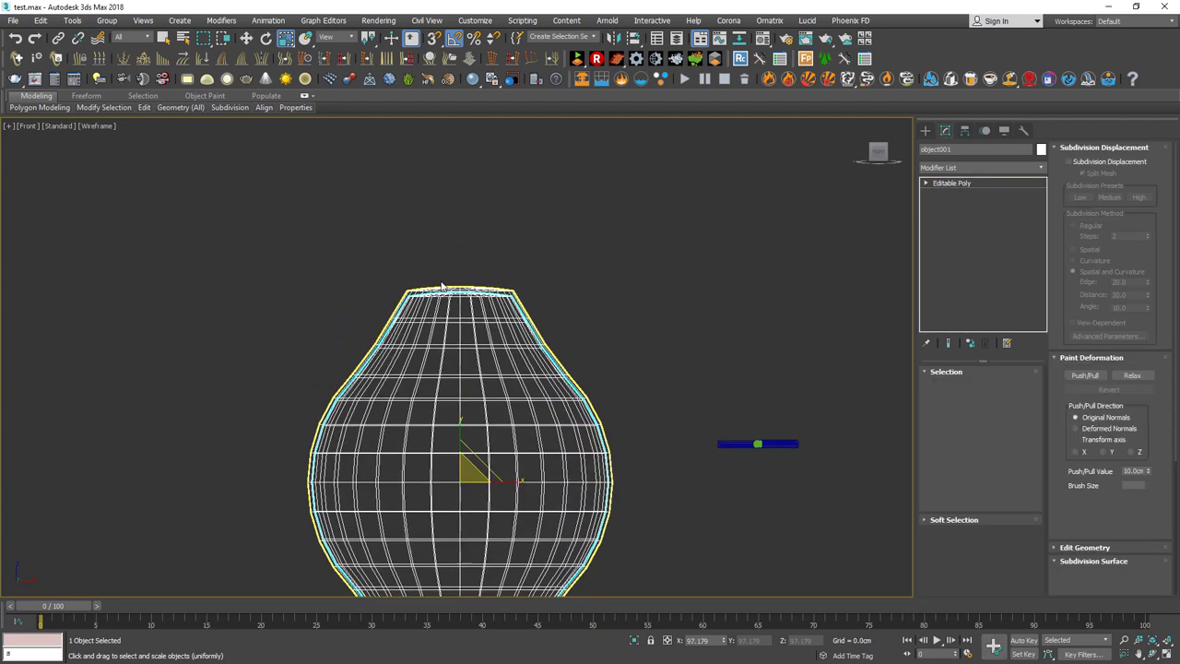
scroll(423, 369, down, 4)
middle_drag(479, 352, 443, 319)
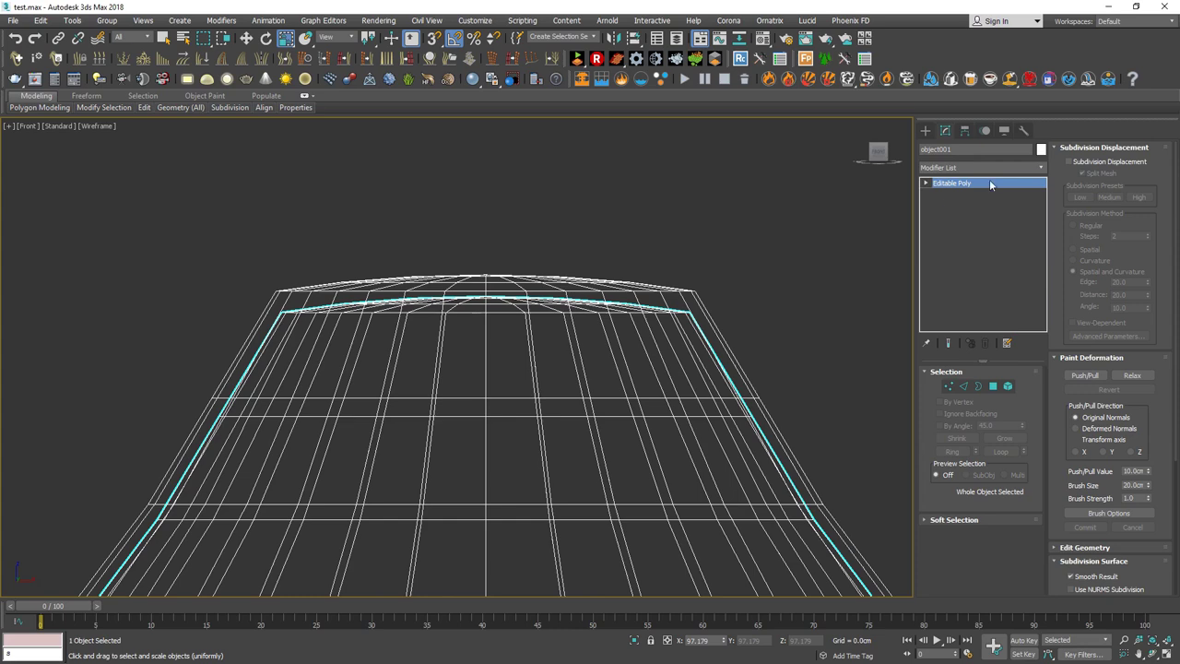
click(982, 167)
drag(1042, 206, 1043, 307)
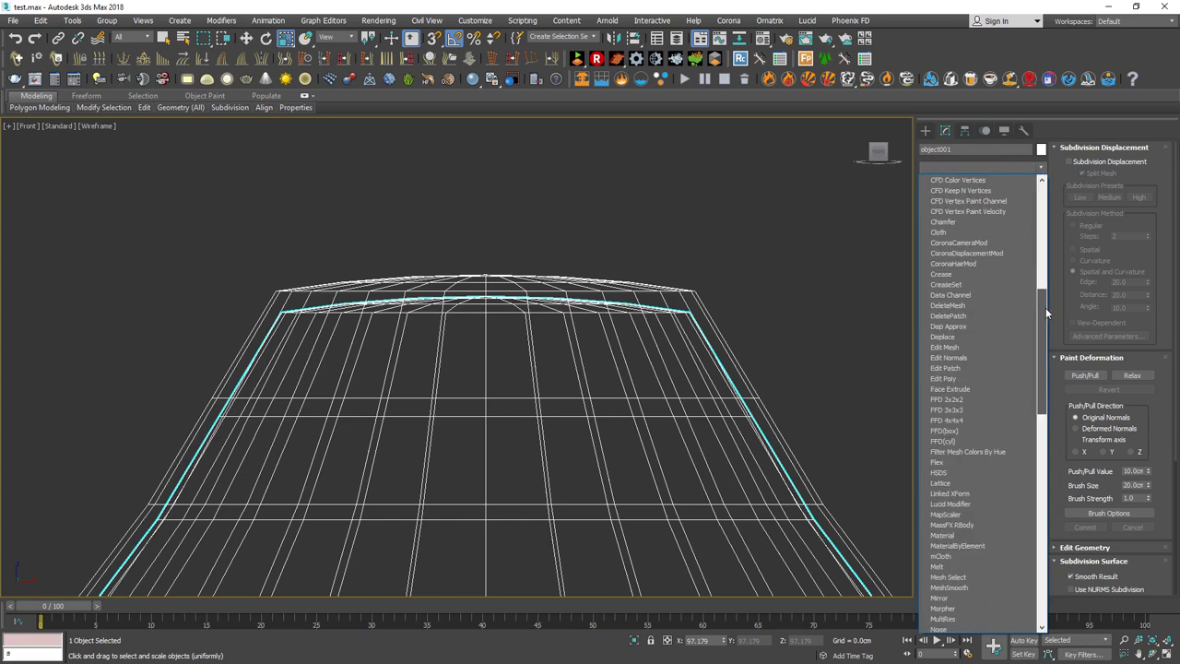
click(991, 399)
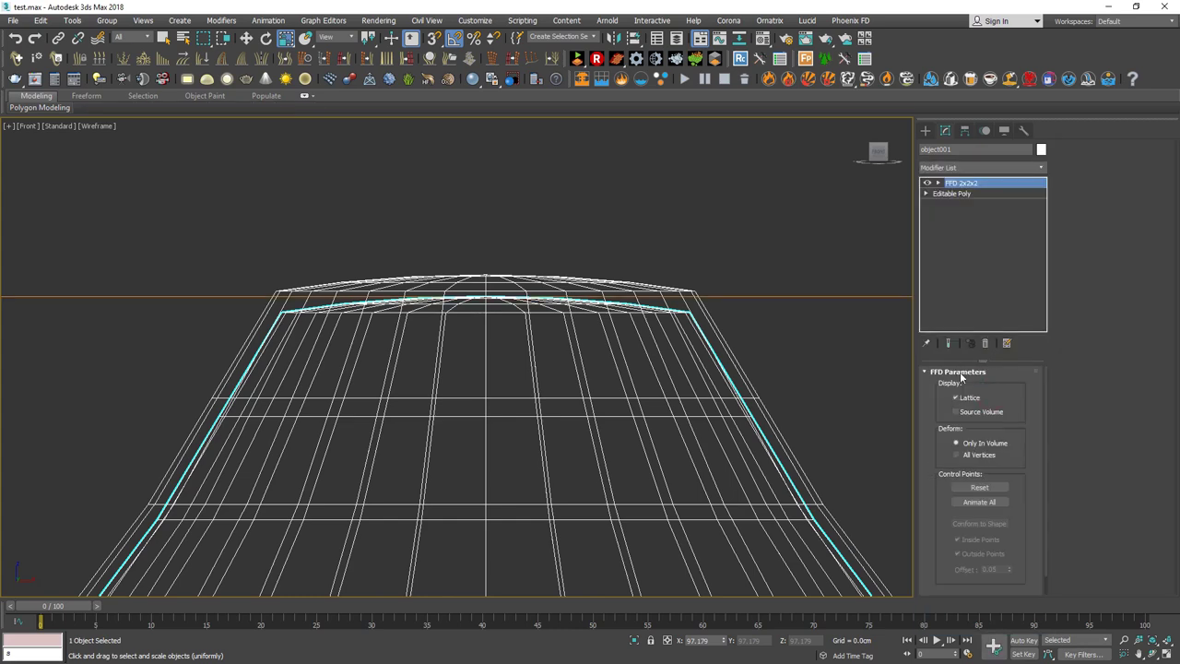
click(938, 182)
click(968, 193)
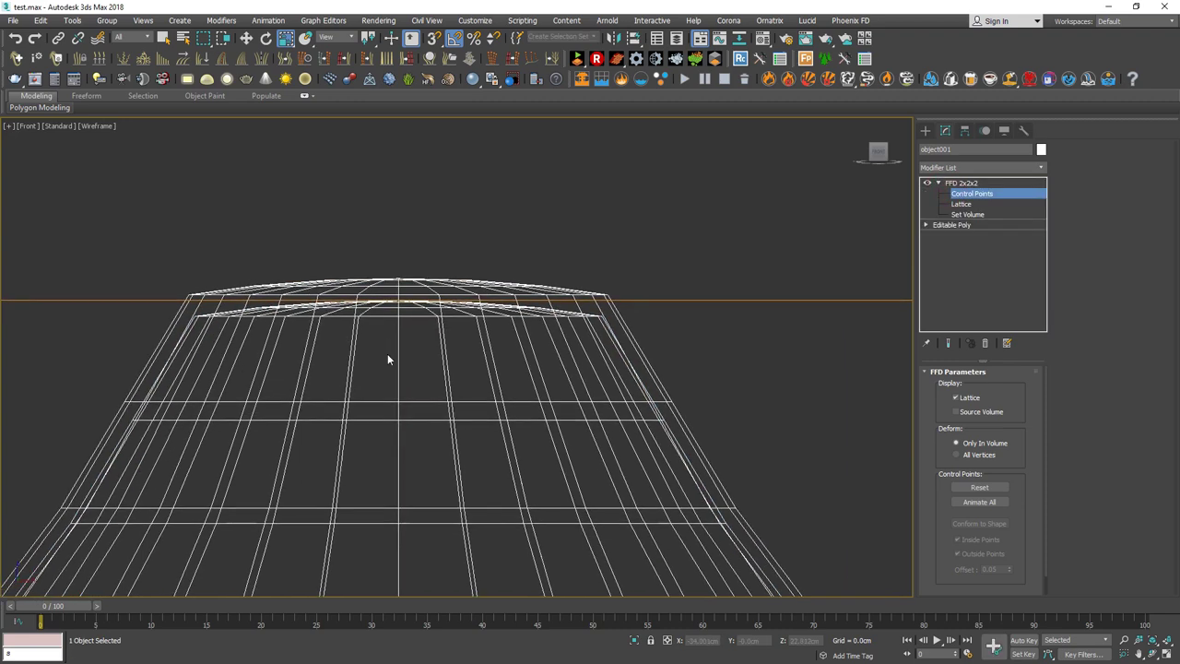
Select the top row of lattice points and raise them slightly.
scroll(405, 349, down, 5)
drag(150, 253, 496, 345)
scroll(408, 337, up, 5)
scroll(396, 387, up, 3)
drag(554, 272, 555, 232)
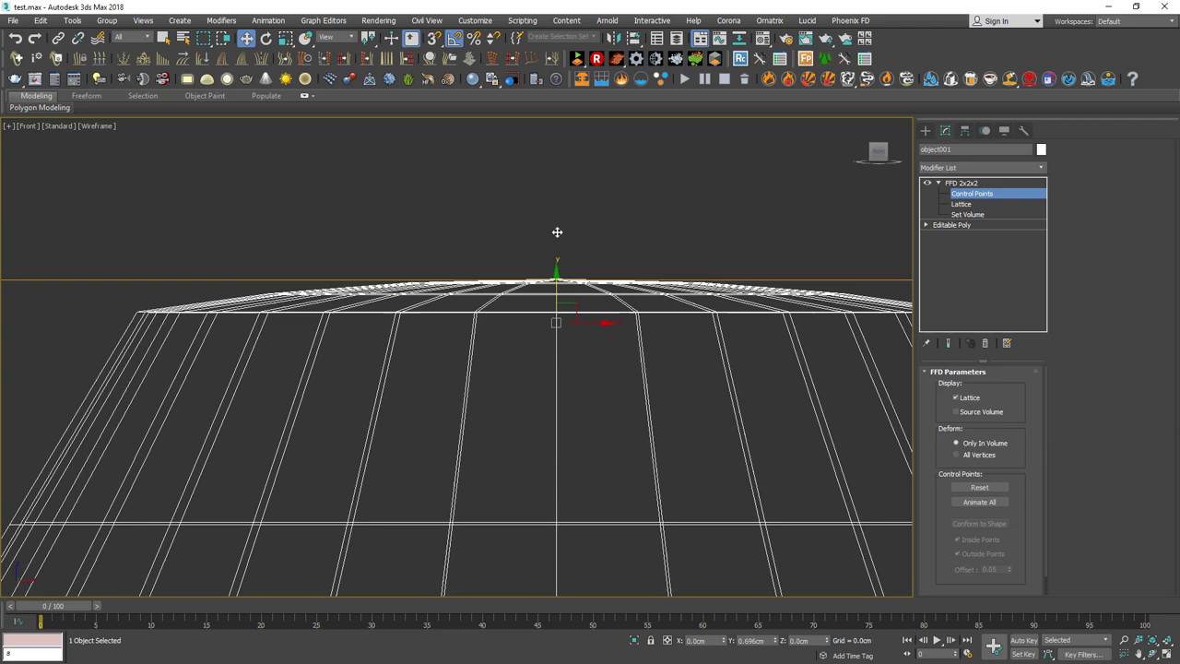
Select the bottom row of lattice points and lower them to lengthen the vase.
scroll(549, 414, down, 5)
middle_drag(550, 413, 328, 426)
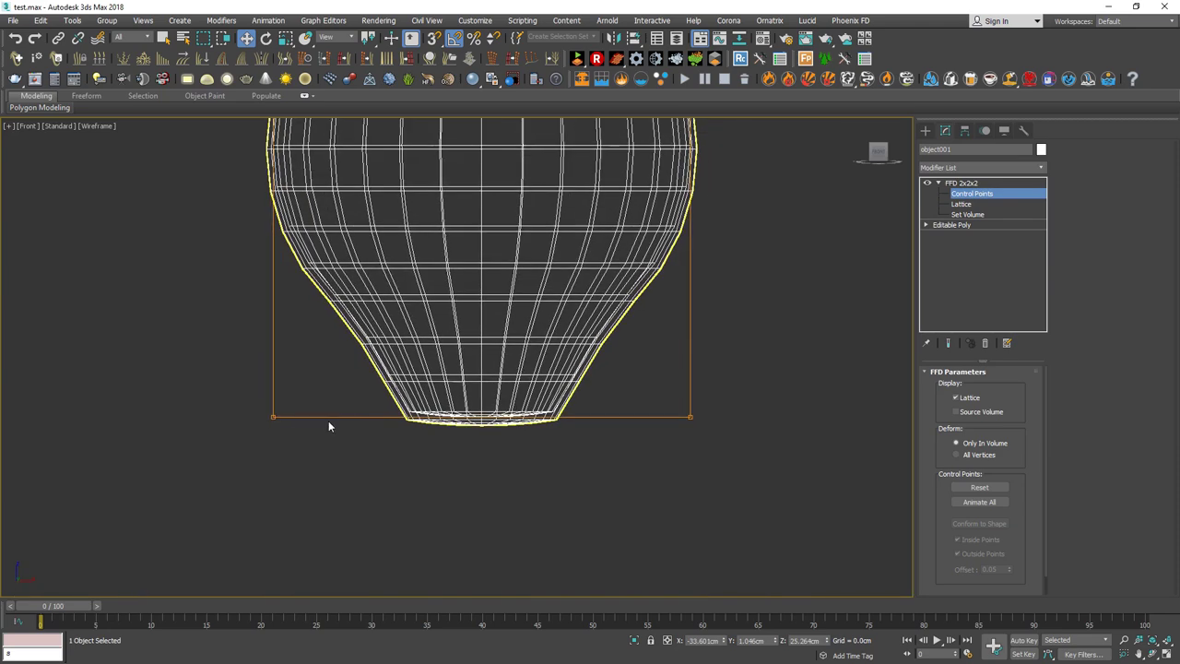
drag(344, 424, 501, 455)
scroll(505, 399, up, 4)
drag(564, 368, 574, 389)
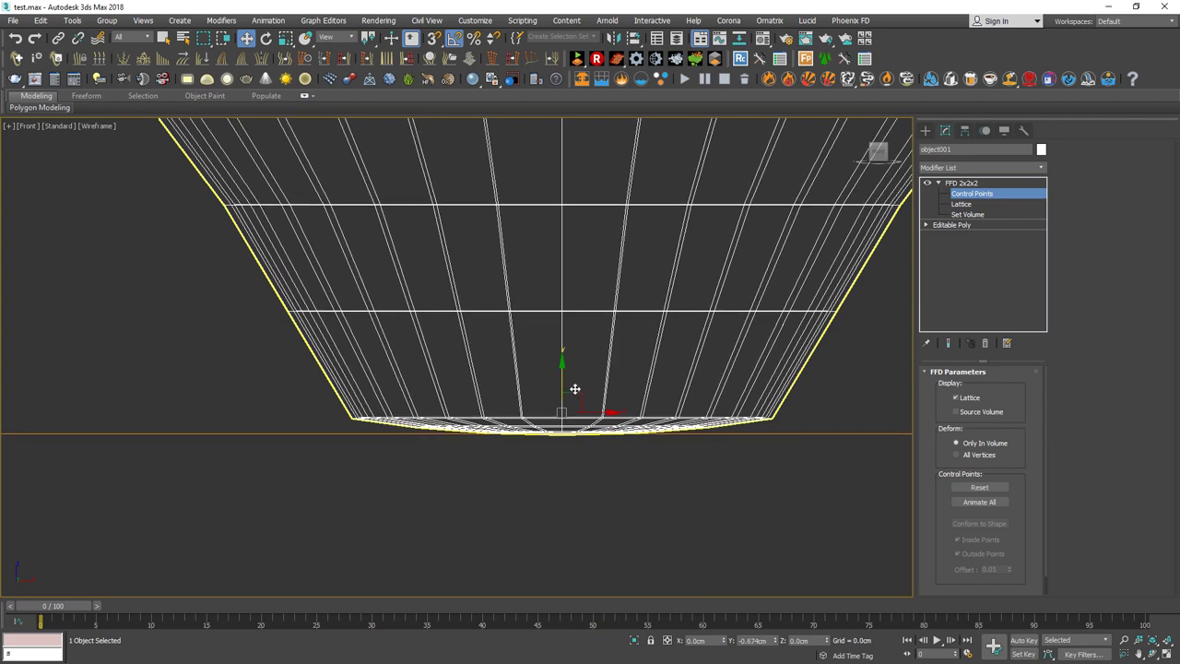
Collapse the stretched copy to Editable Poly and return to a shaded perspective view.
scroll(574, 388, down, 4)
scroll(553, 282, down, 2)
scroll(553, 282, up, 2)
key(ctrl+b)
right_click(544, 310)
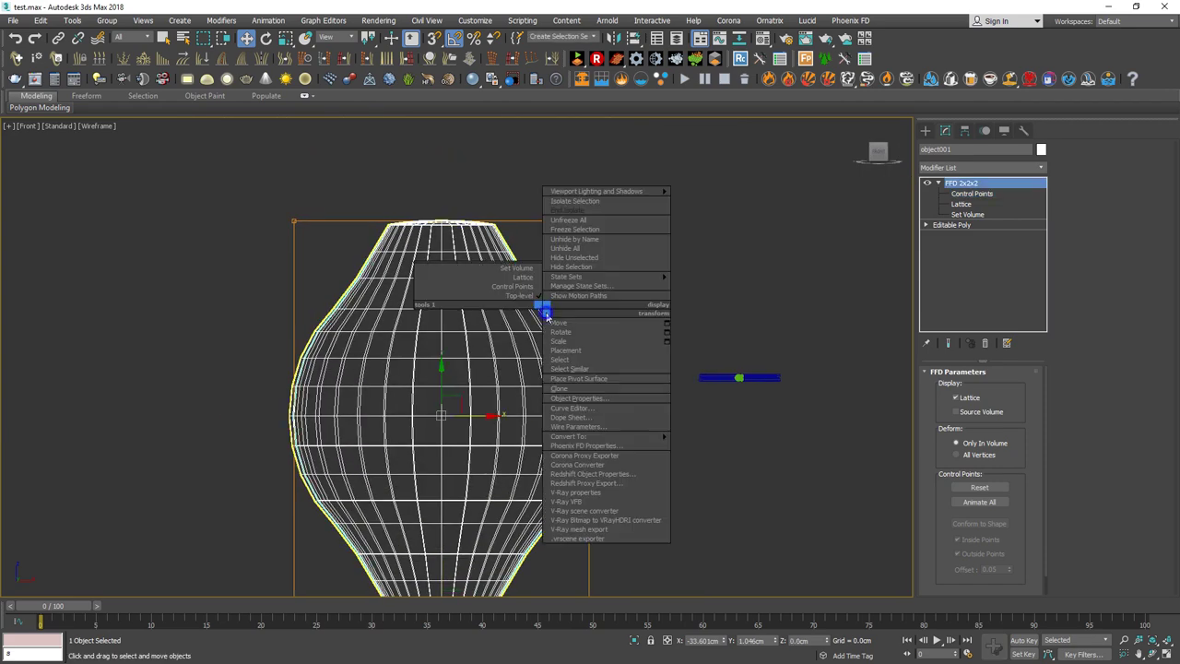
click(704, 449)
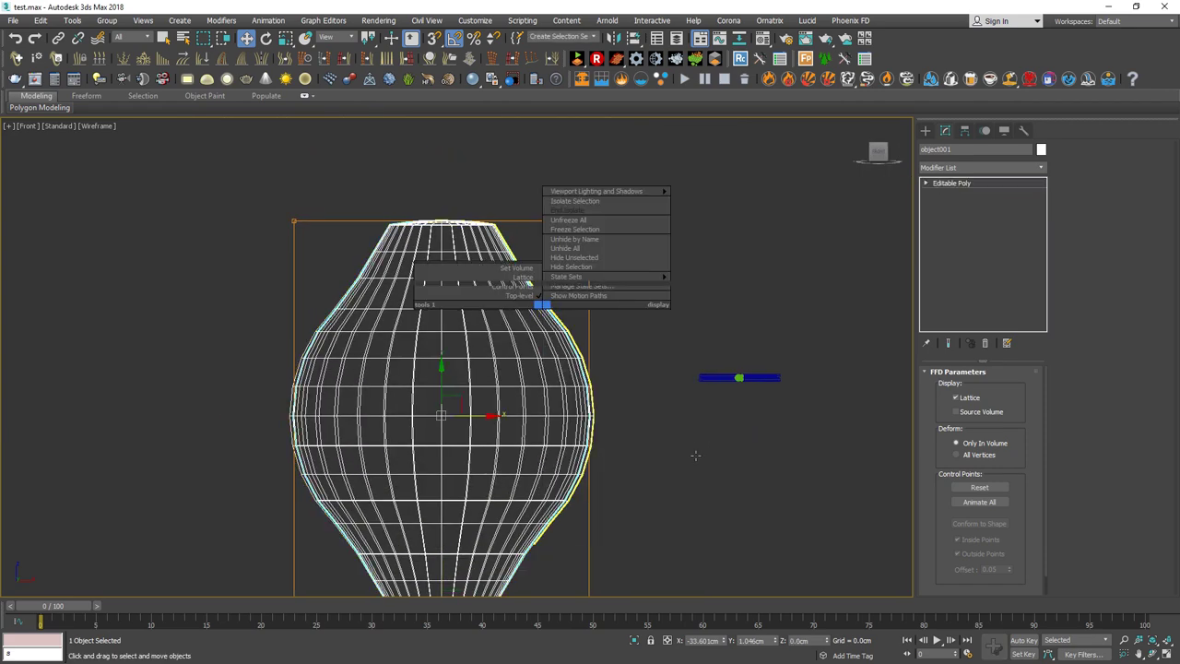
click(693, 452)
key(p)
key(F3)
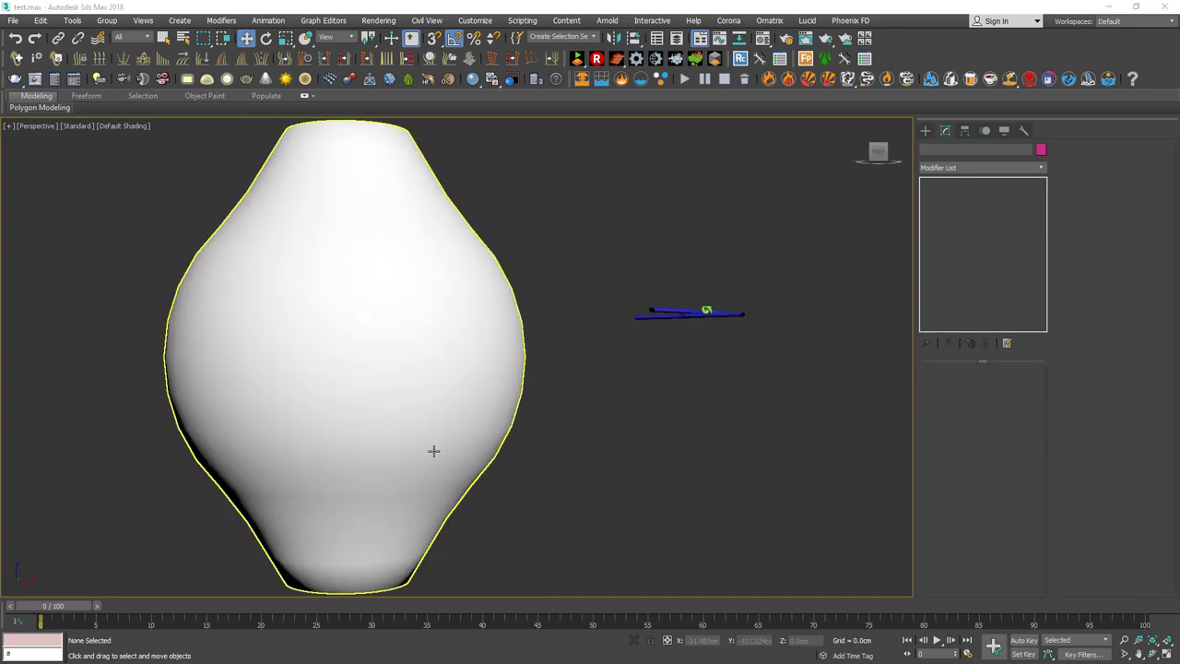
Inspect the blue cross-shaped GridMaker_001 object and the green torus knot.
mouse_move(561, 352)
alt+middle_down()
mouse_move(577, 408)
mouse_move(653, 365)
alt+middle_up()
scroll(654, 366, up, 5)
click(545, 421)
mouse_move(532, 463)
alt+middle_down()
mouse_move(755, 469)
mouse_move(537, 485)
mouse_move(524, 459)
alt+middle_up()
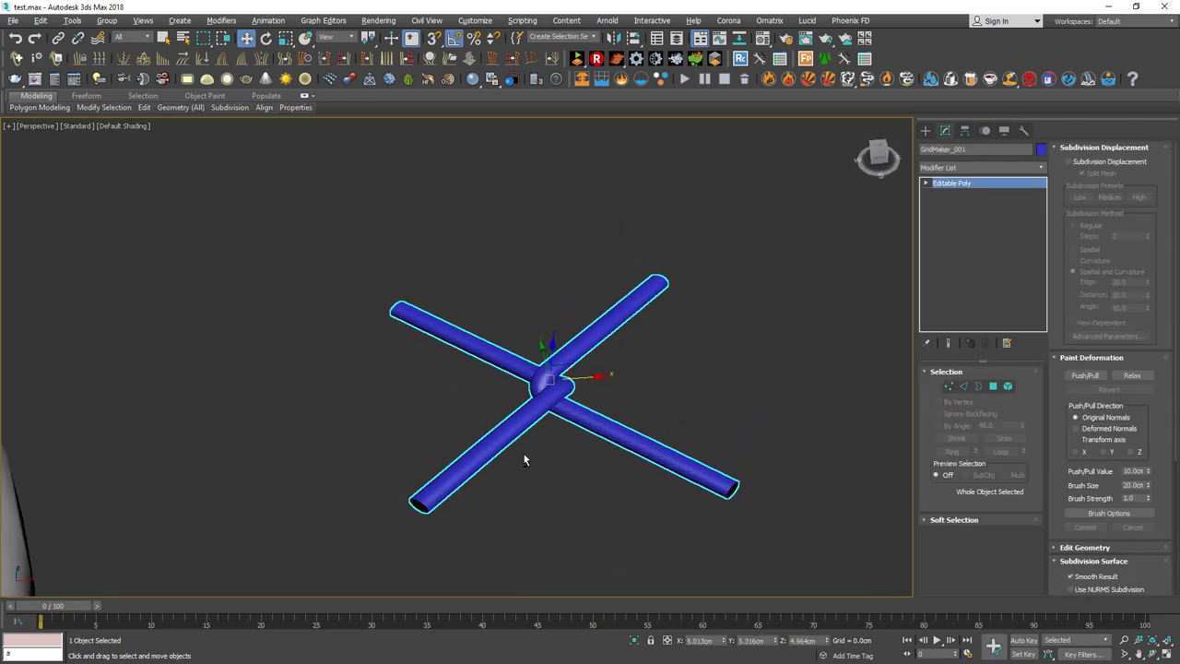
scroll(573, 490, down, 5)
alt+middle_drag(559, 395, 576, 473)
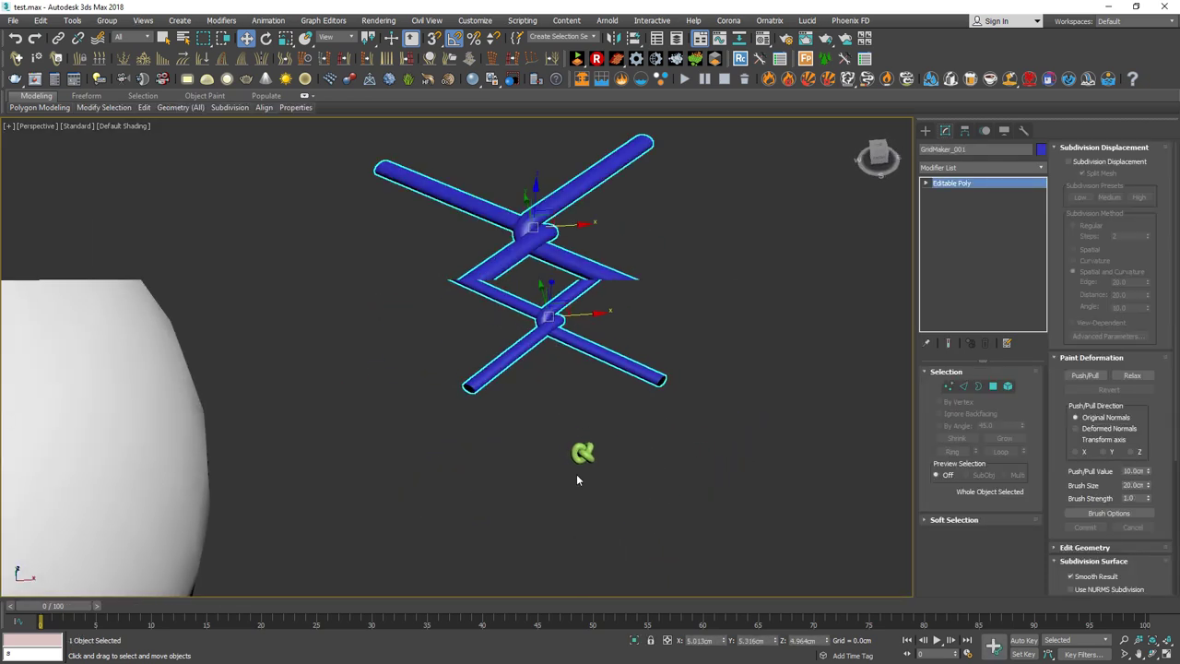
scroll(576, 474, up, 8)
click(645, 343)
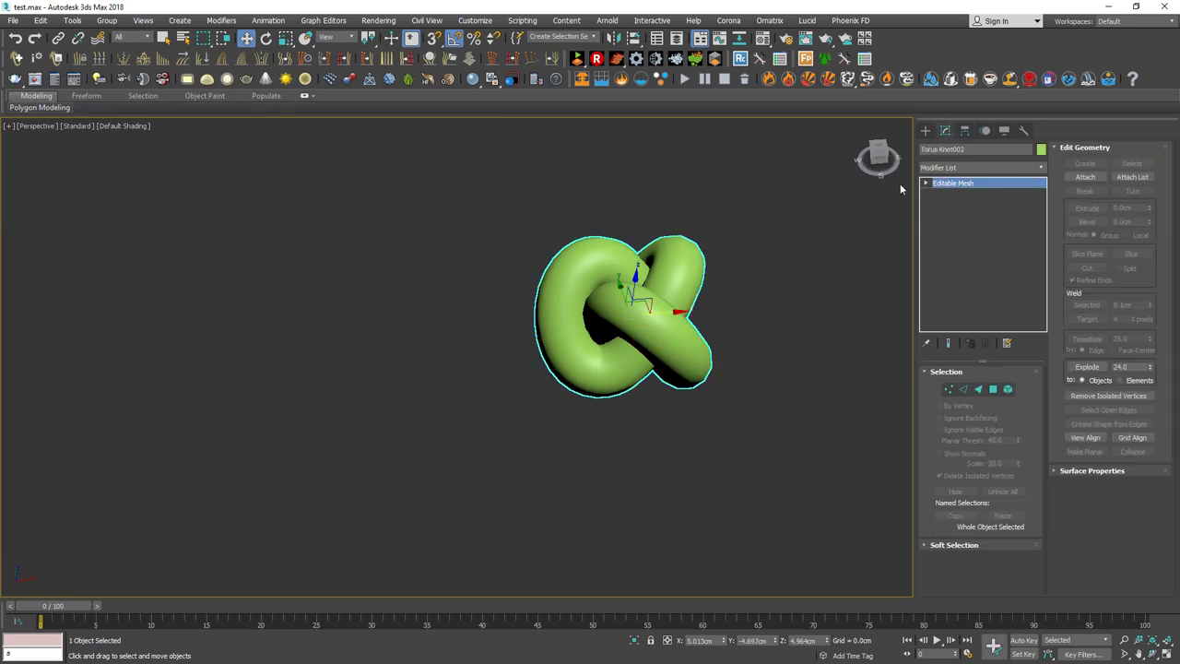
Switch the Create panel category to Extended Primitives.
click(926, 130)
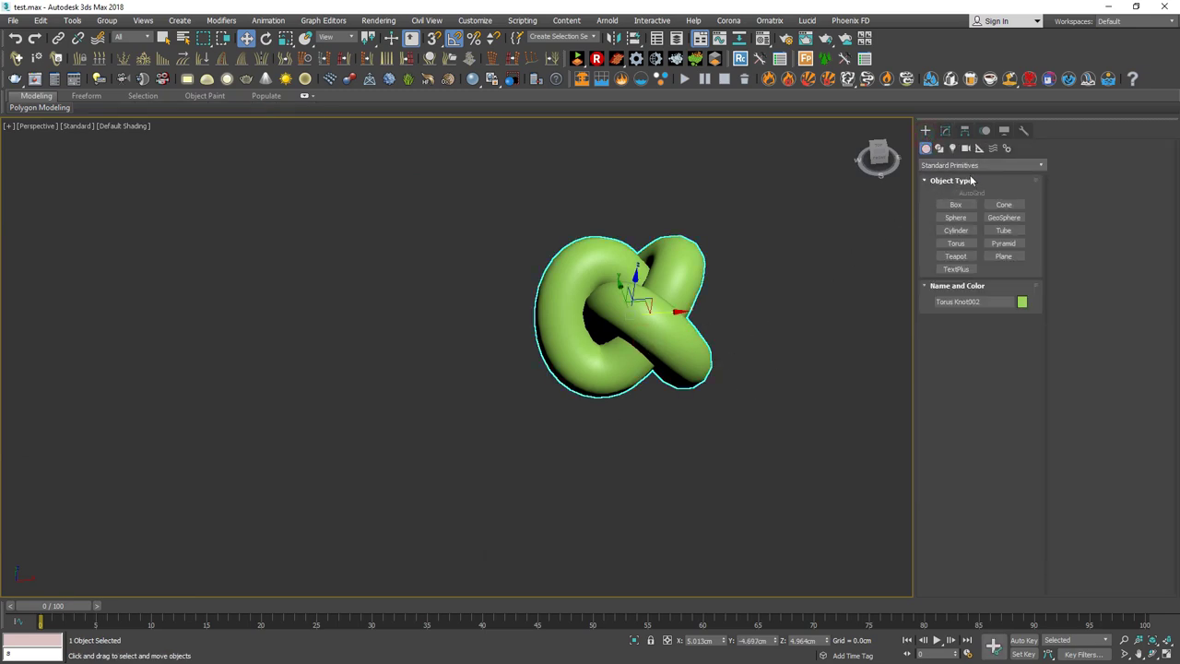
click(969, 165)
click(960, 189)
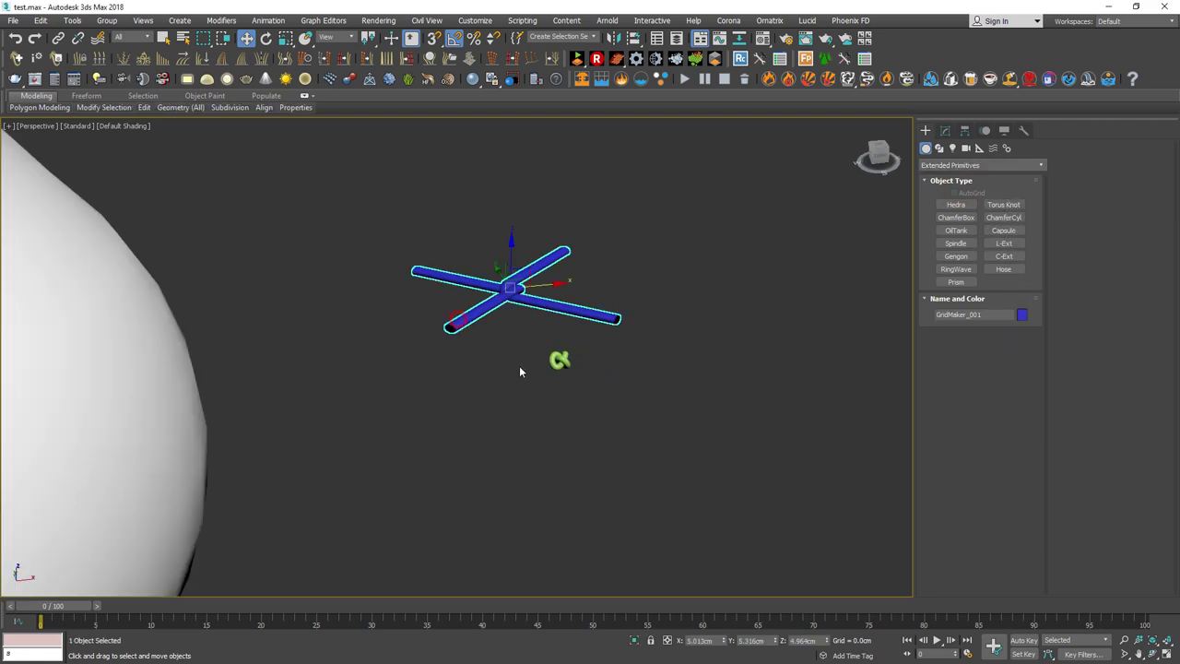
click(521, 20)
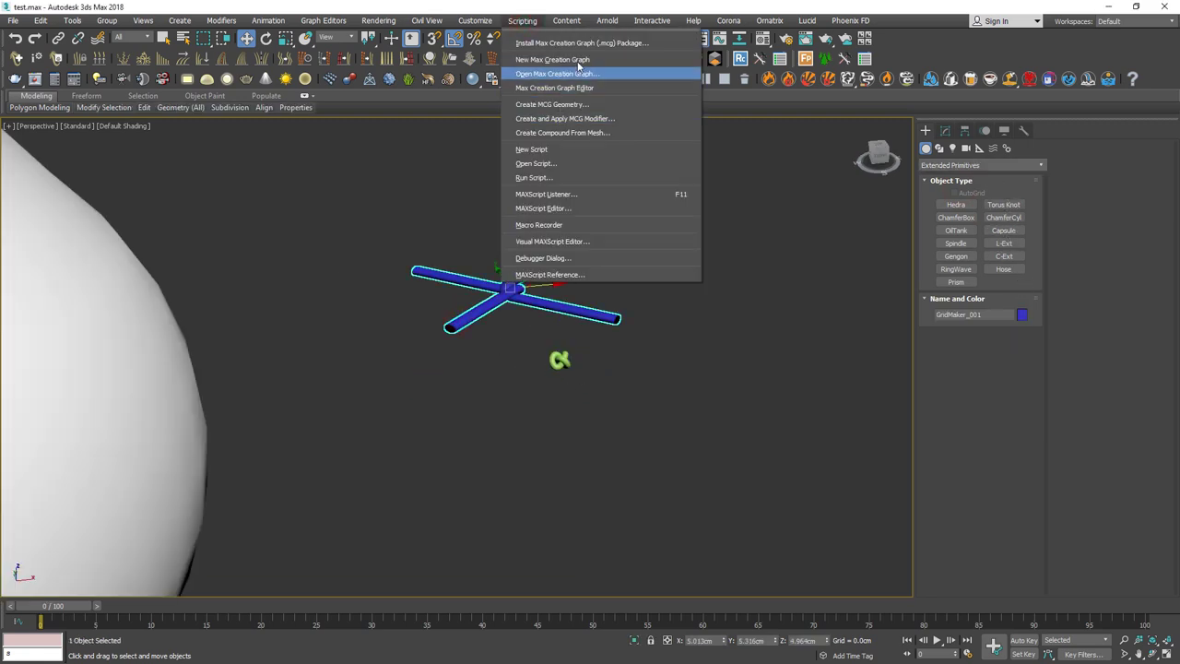
Run the WireMeshGenerator_v1.04 script through Scripting > Open Script.
click(551, 178)
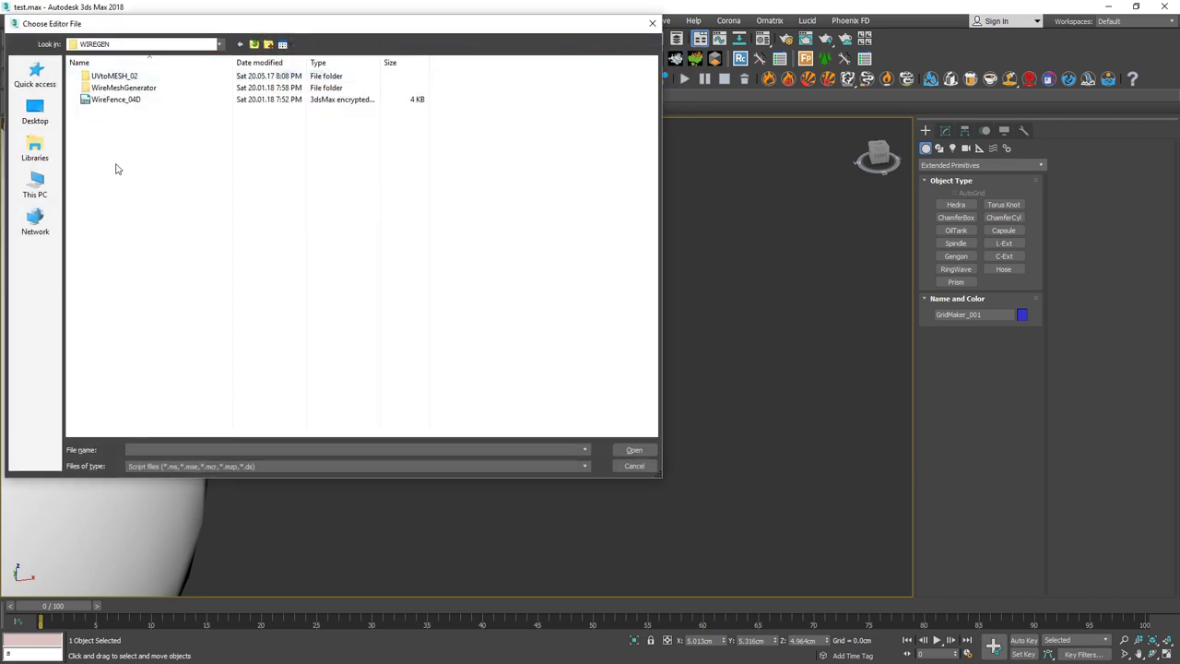
double_click(128, 87)
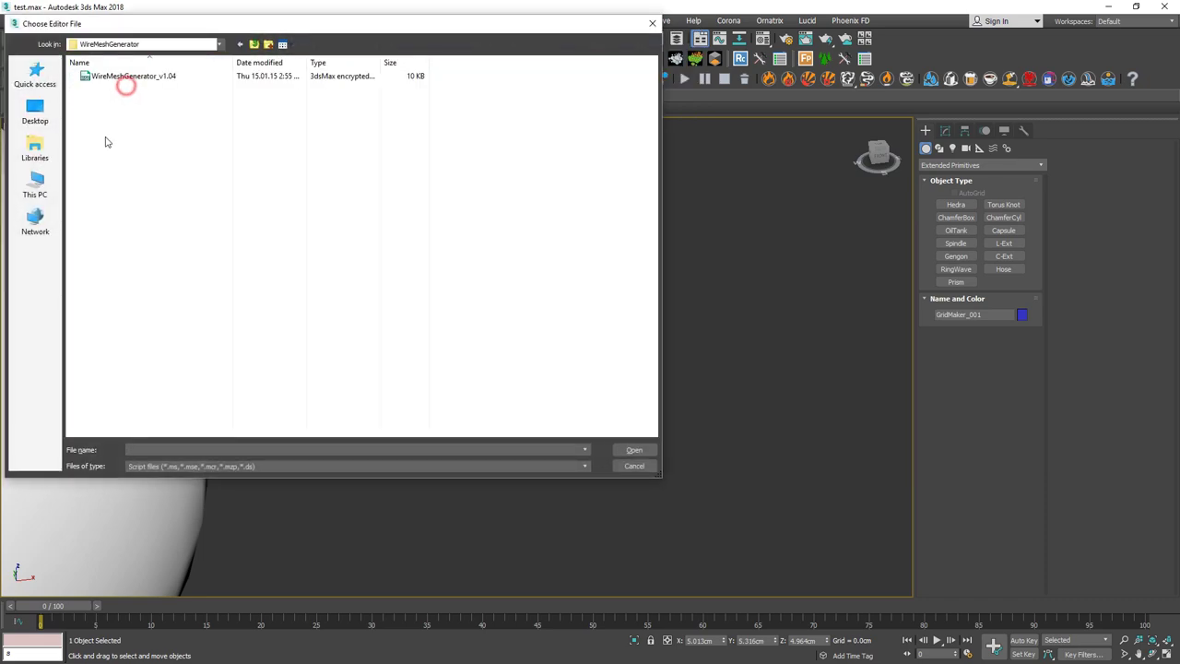
click(134, 79)
double_click(133, 78)
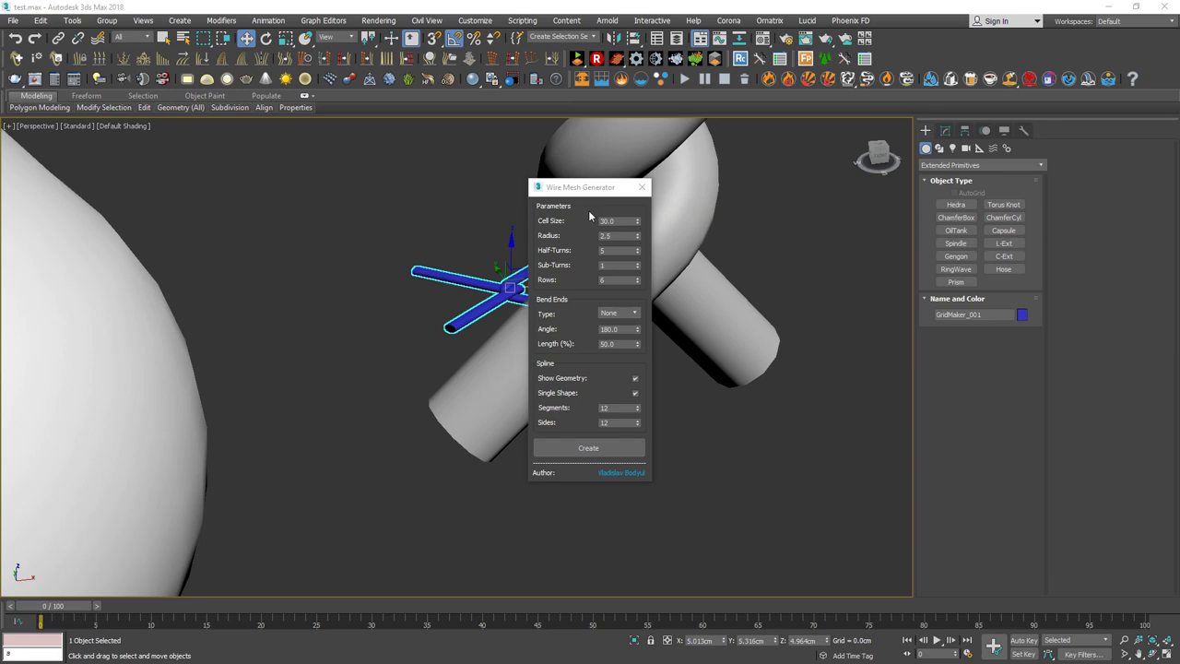
drag(591, 190, 247, 173)
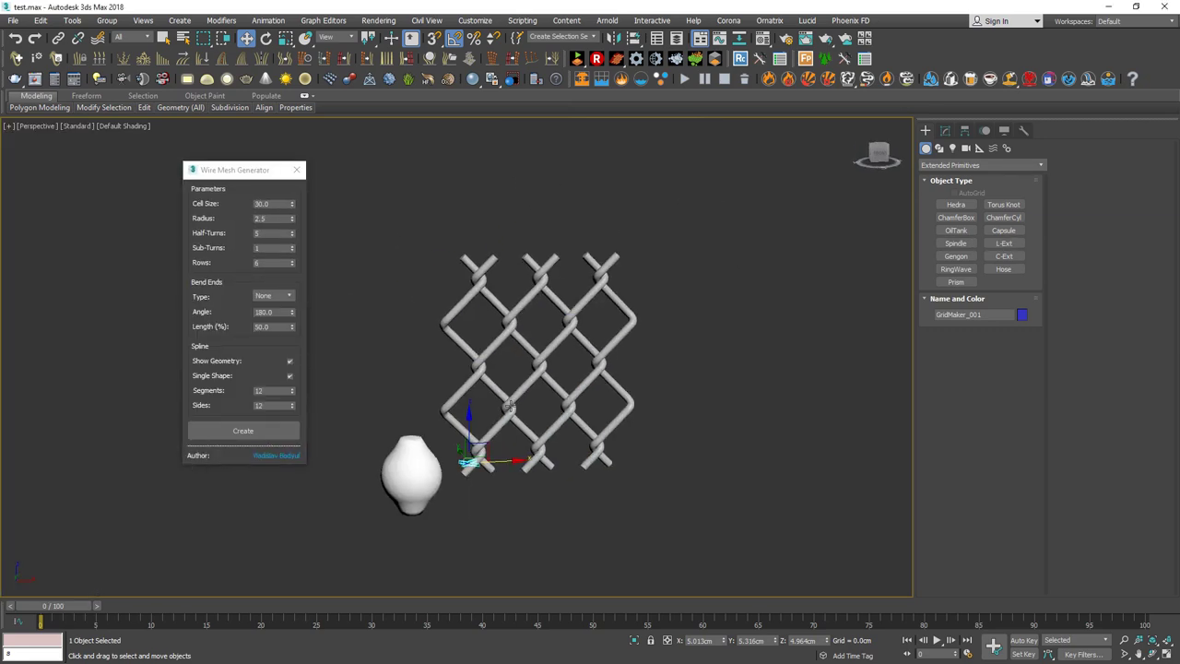
Generate the wire mesh with cell size 6.95 and wire radius 0.32.
scroll(501, 415, up, 5)
scroll(500, 416, up, 2)
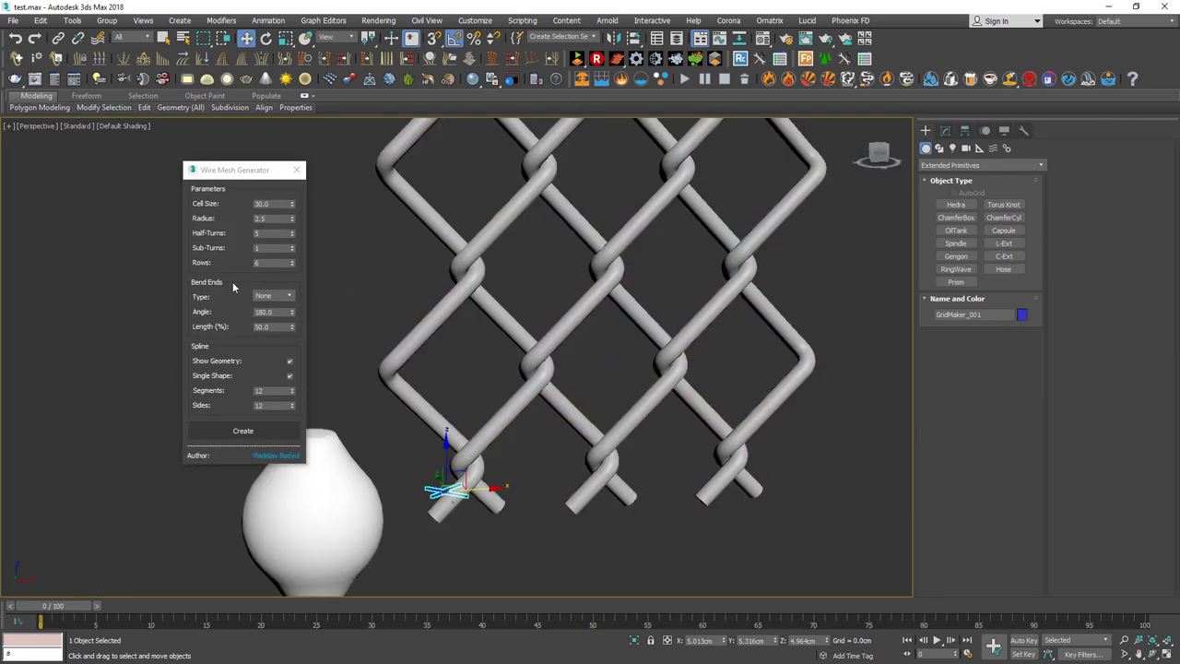
drag(292, 204, 359, 337)
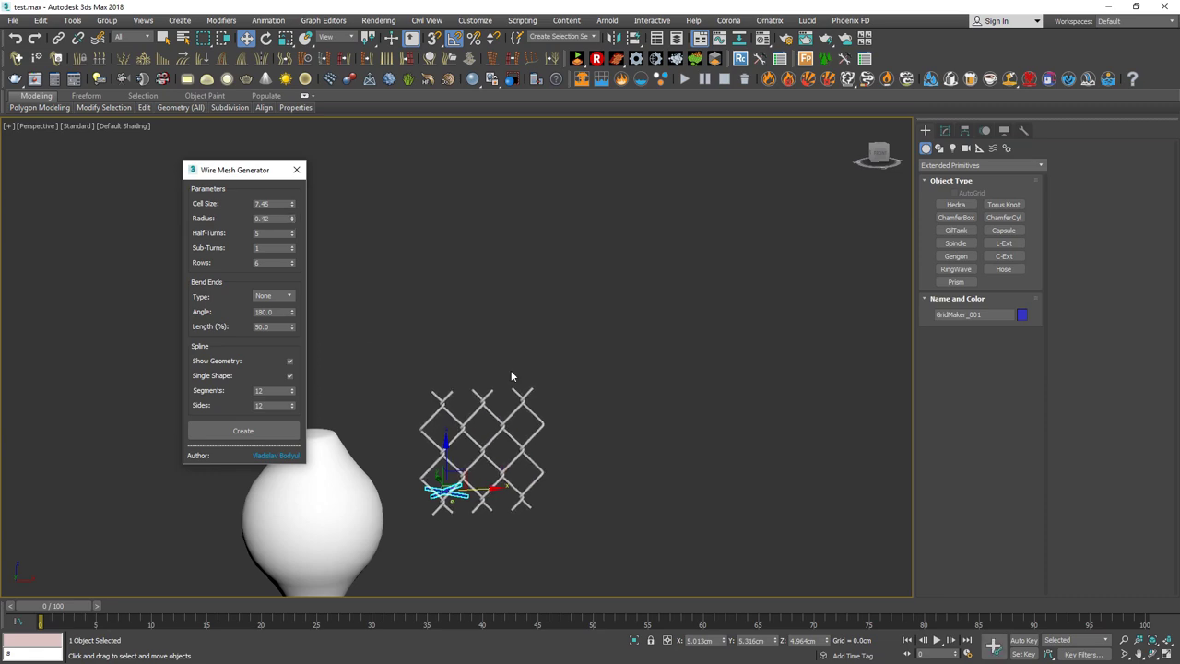
scroll(514, 367, up, 4)
scroll(533, 359, up, 2)
mouse_move(533, 359)
alt+middle_down()
mouse_move(508, 345)
mouse_move(546, 372)
alt+middle_up()
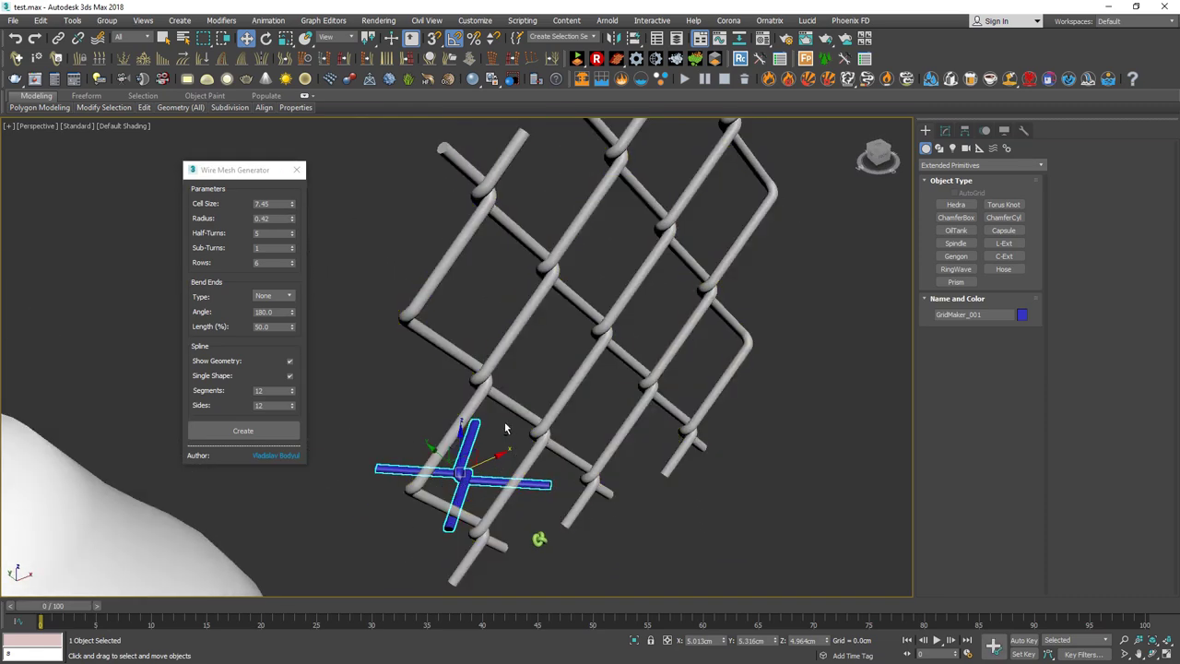
alt+middle_drag(514, 452, 273, 328)
drag(293, 221, 306, 222)
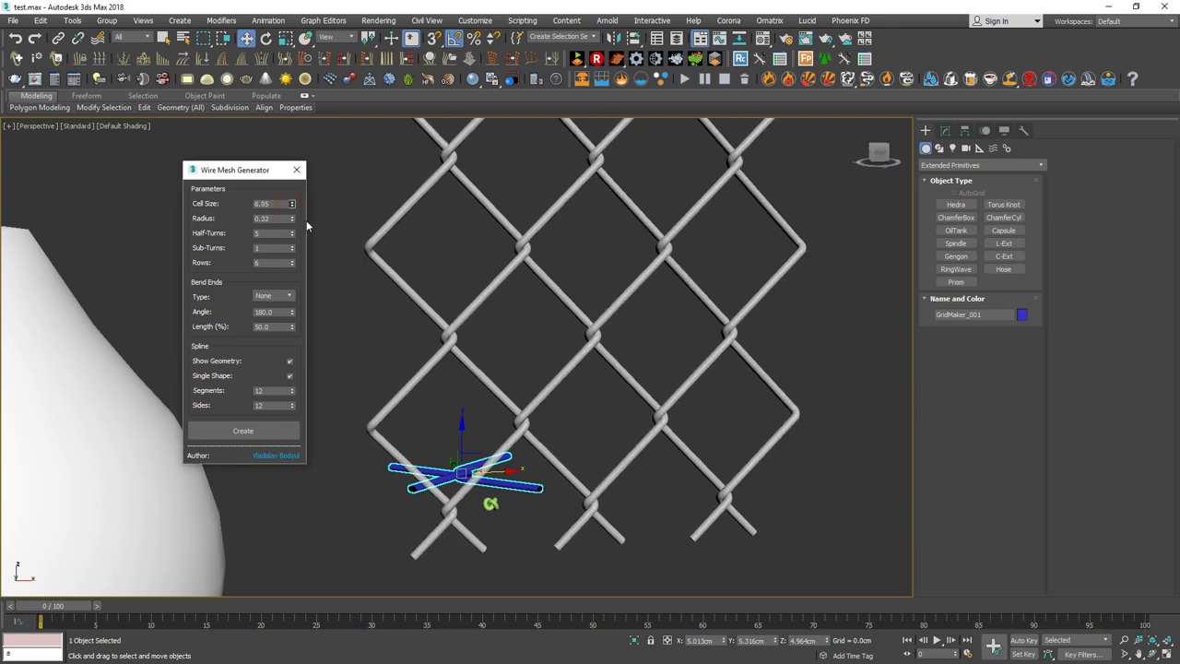
Convert the wire mesh to Editable Poly, close the generator, and frame it in front view.
right_click(536, 273)
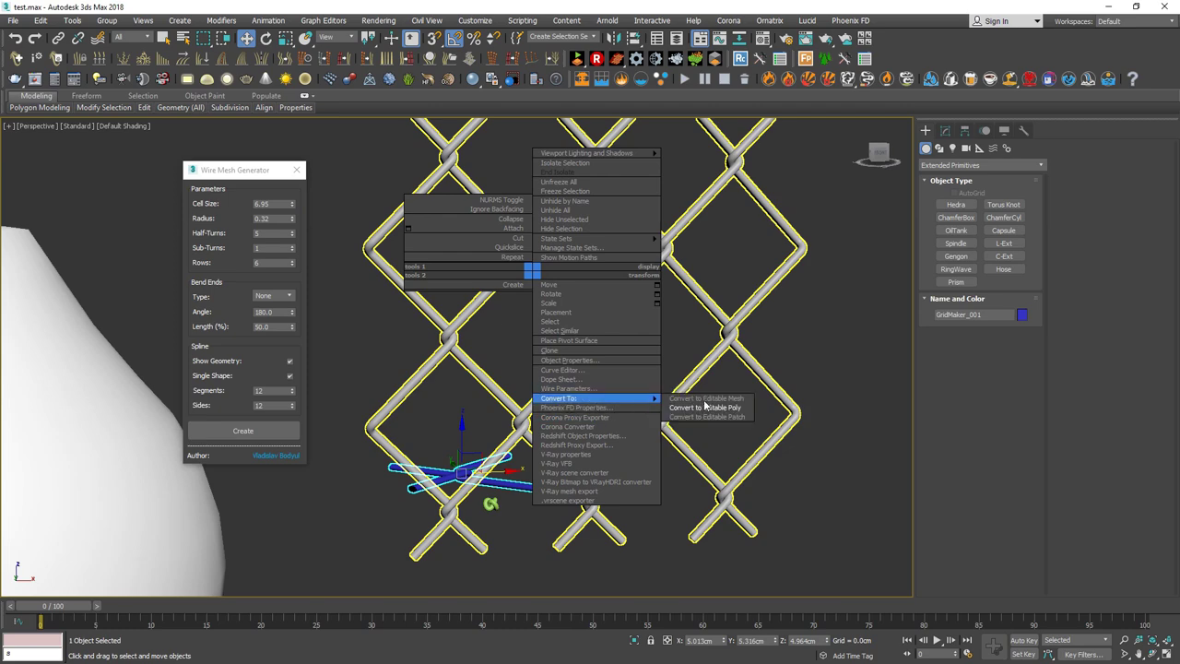
click(709, 406)
click(296, 170)
key(f)
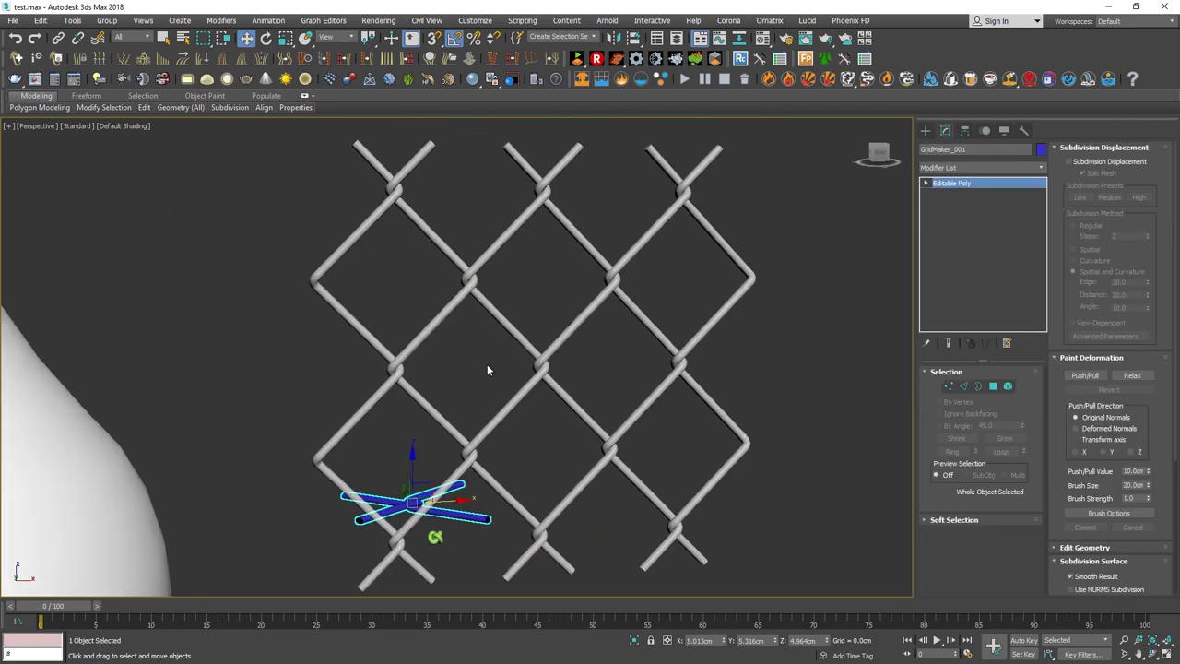
key(z)
scroll(516, 429, down, 3)
scroll(471, 421, down, 5)
scroll(483, 401, down, 2)
scroll(475, 369, up, 6)
middle_drag(467, 329, 470, 336)
With edged faces shown, enter Polygon level and marquee-select one wire knot's polygons.
key(F4)
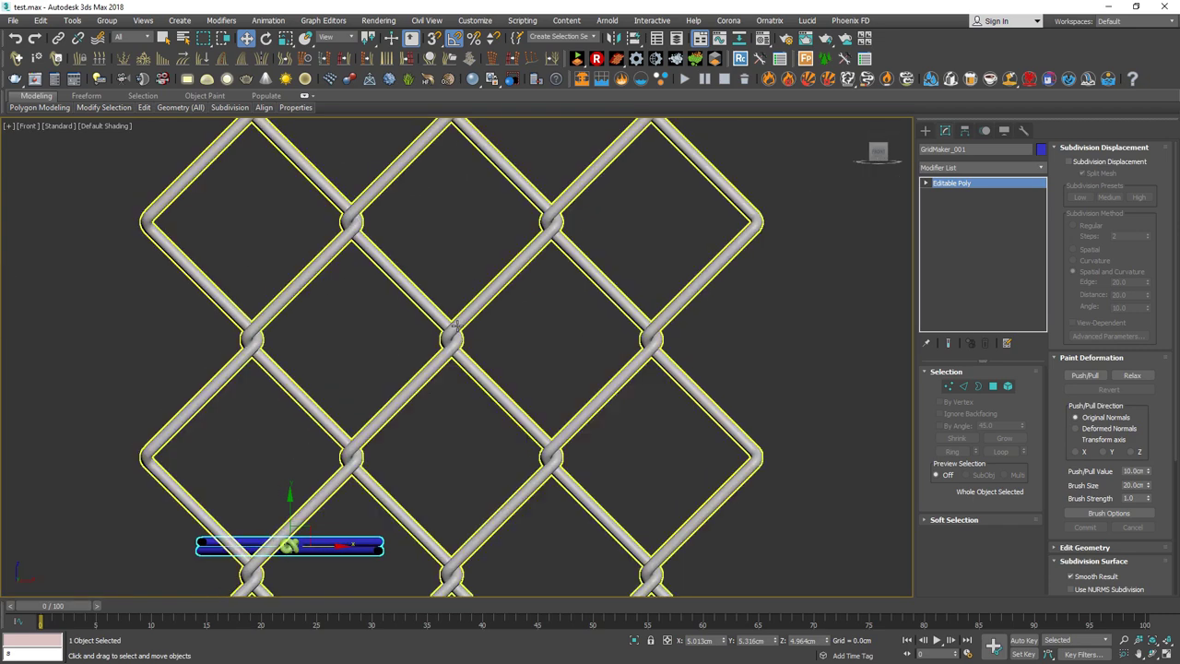
scroll(445, 406, up, 4)
scroll(506, 378, up, 3)
click(993, 386)
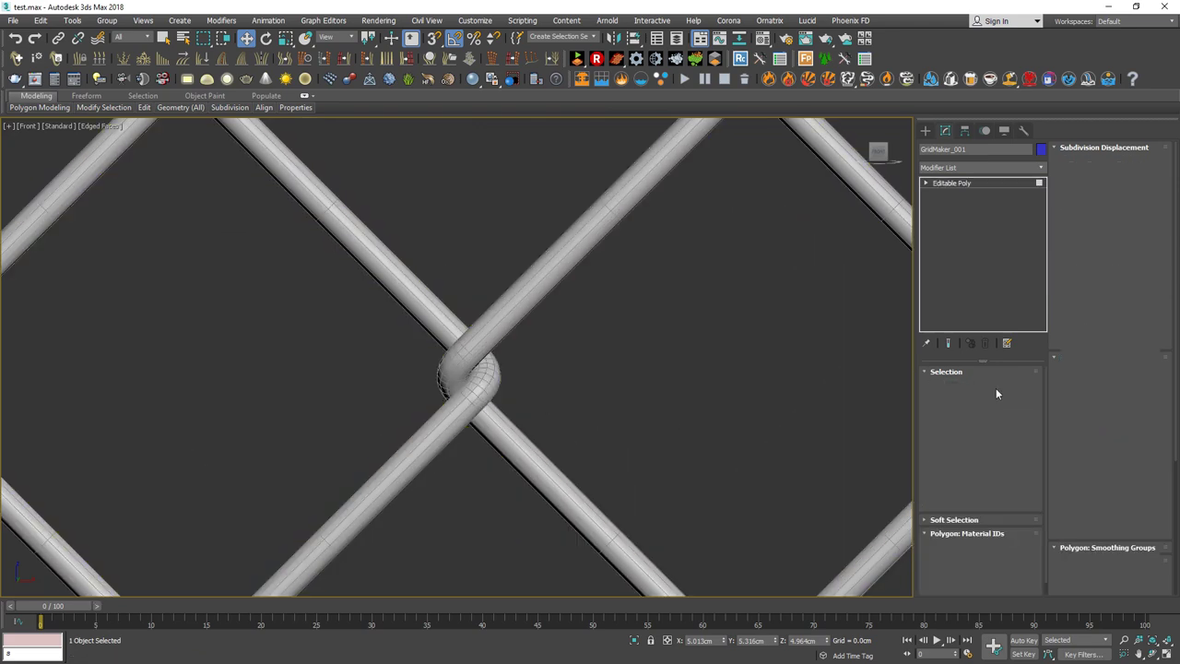
drag(434, 324, 671, 492)
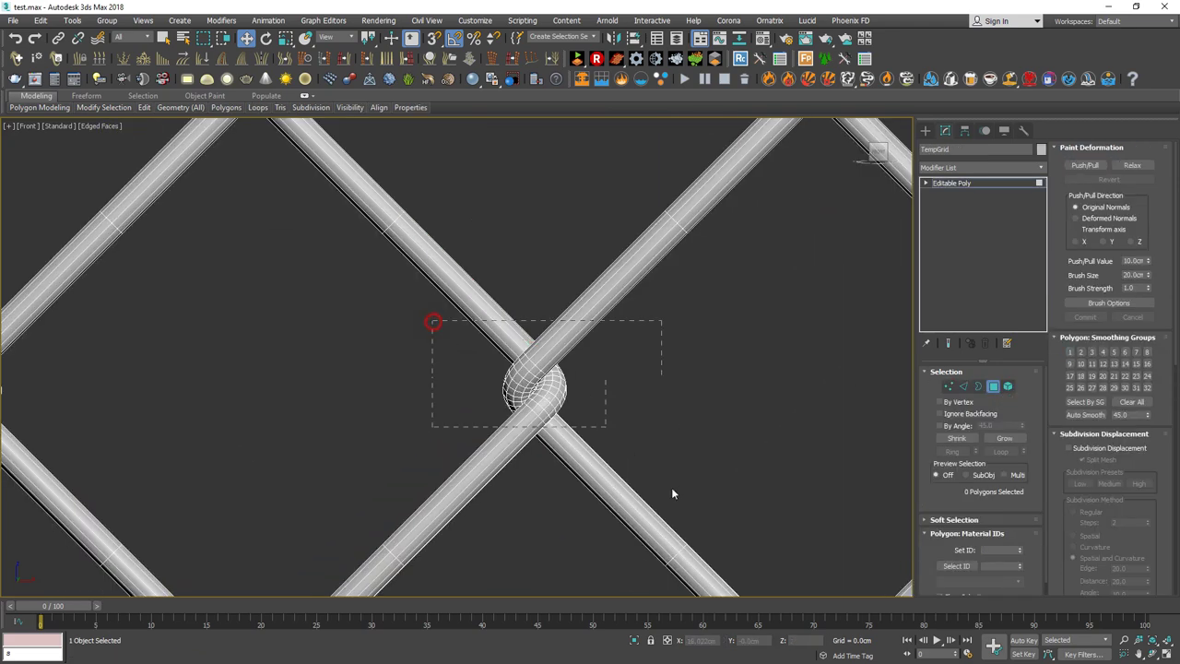
Grow the knot selection, invert it with Ctrl+I, delete the rest, and exit Polygon level.
scroll(564, 402, down, 5)
scroll(564, 403, up, 1)
scroll(564, 403, up, 4)
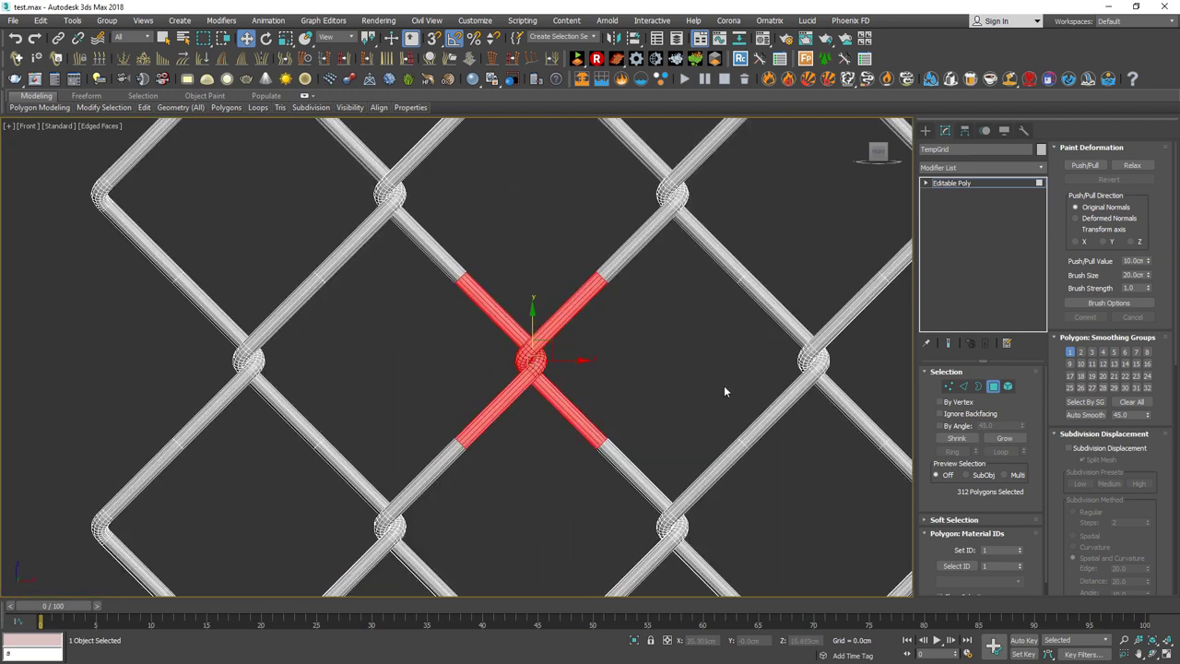
click(1014, 439)
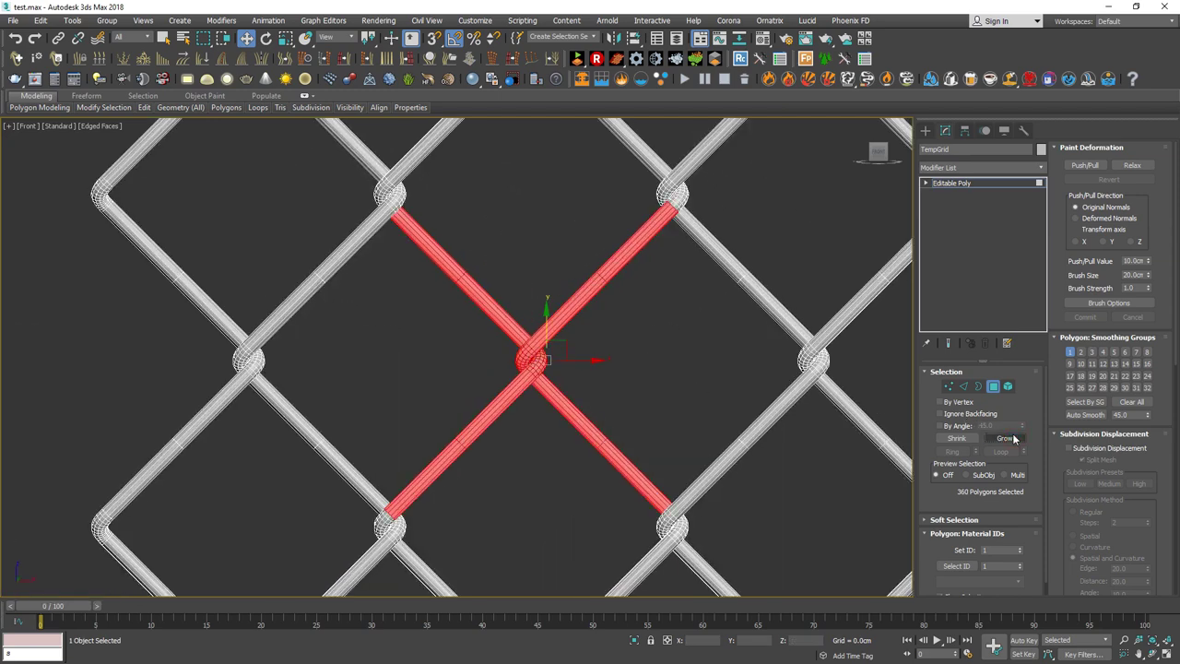
middle_drag(567, 339, 547, 343)
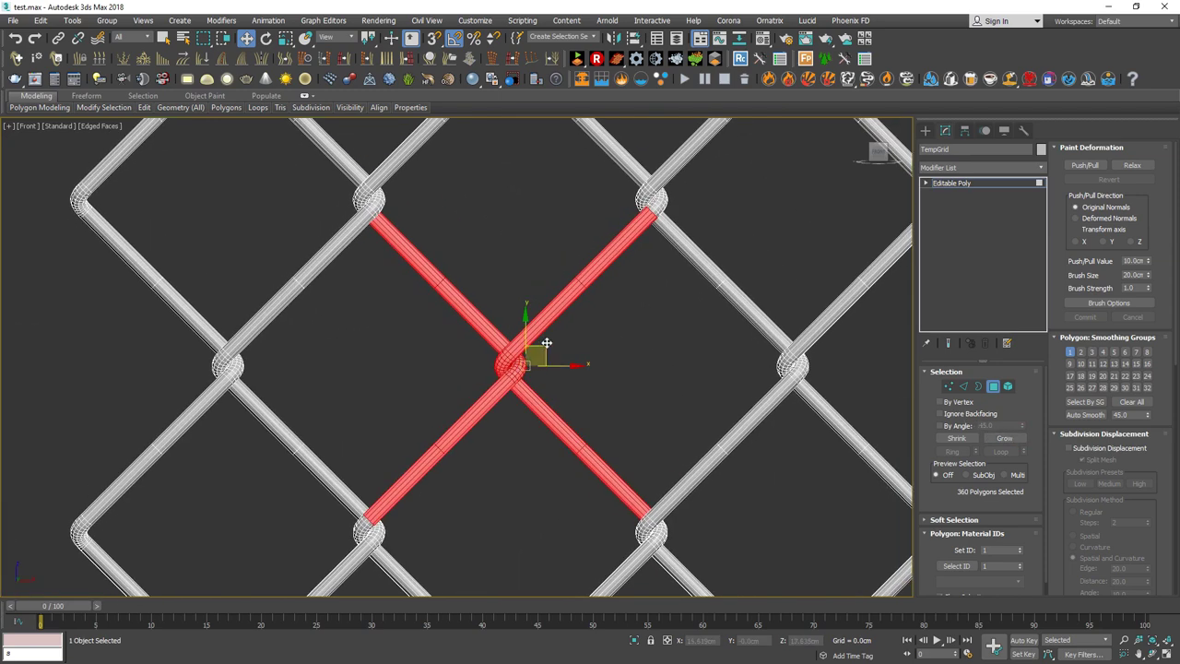
key(ctrl+i)
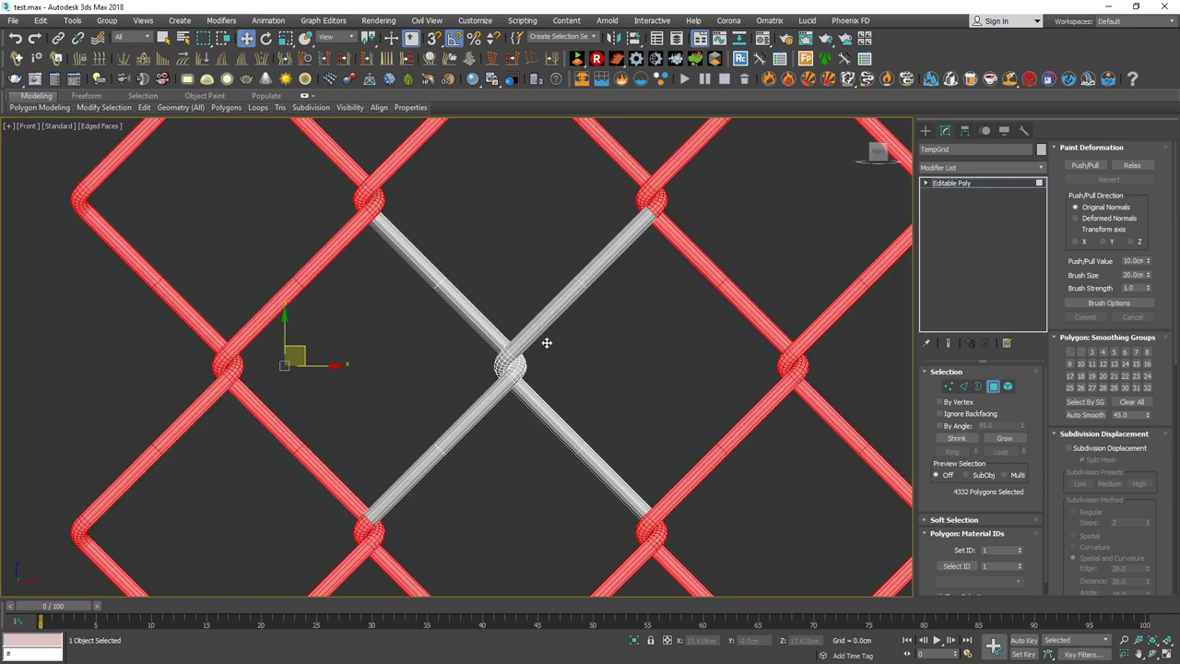
key(Delete)
scroll(511, 360, down, 3)
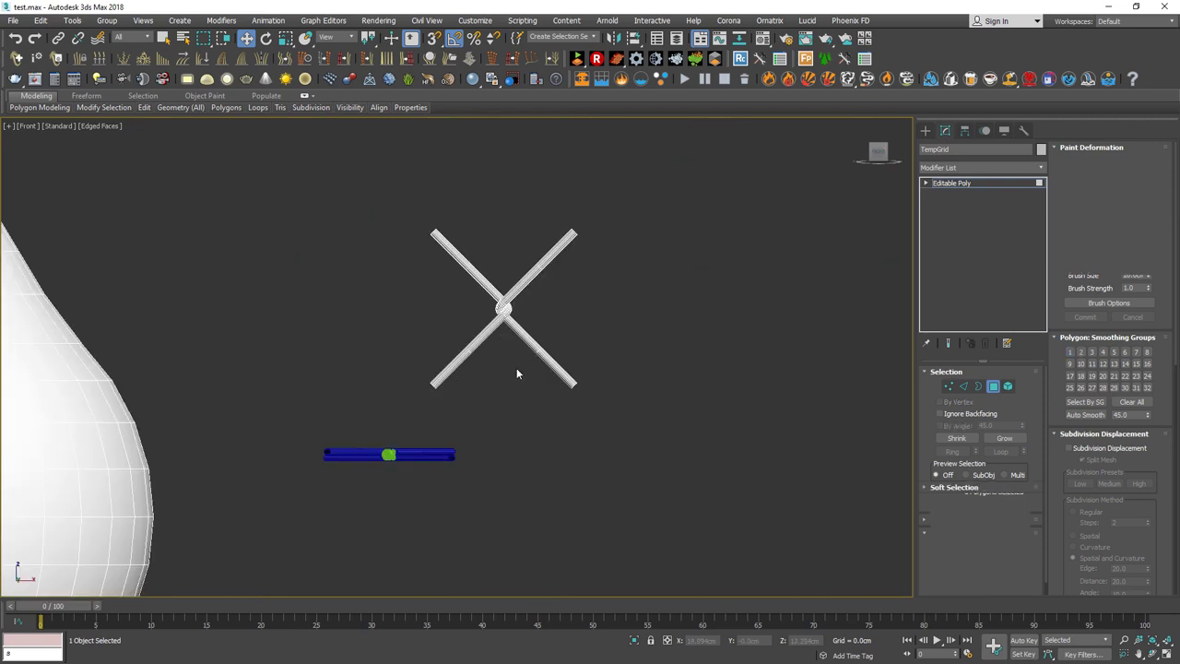
key(4)
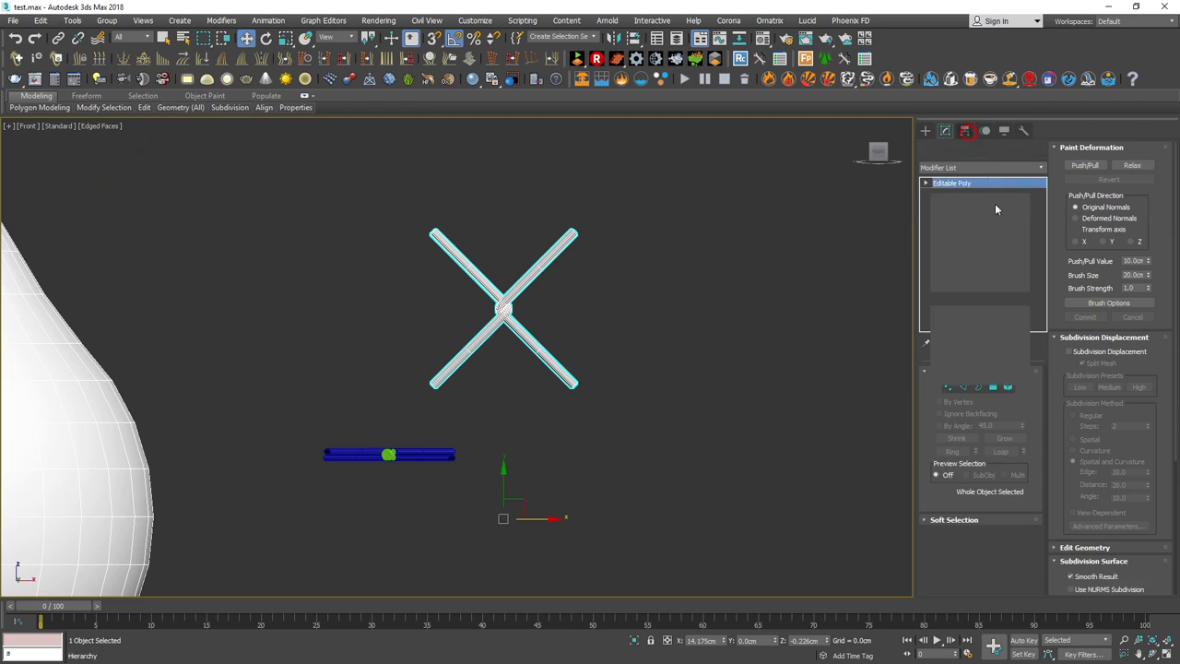
Center the X piece's pivot to the object and rotate the piece -80° to lie flat.
click(980, 215)
click(980, 279)
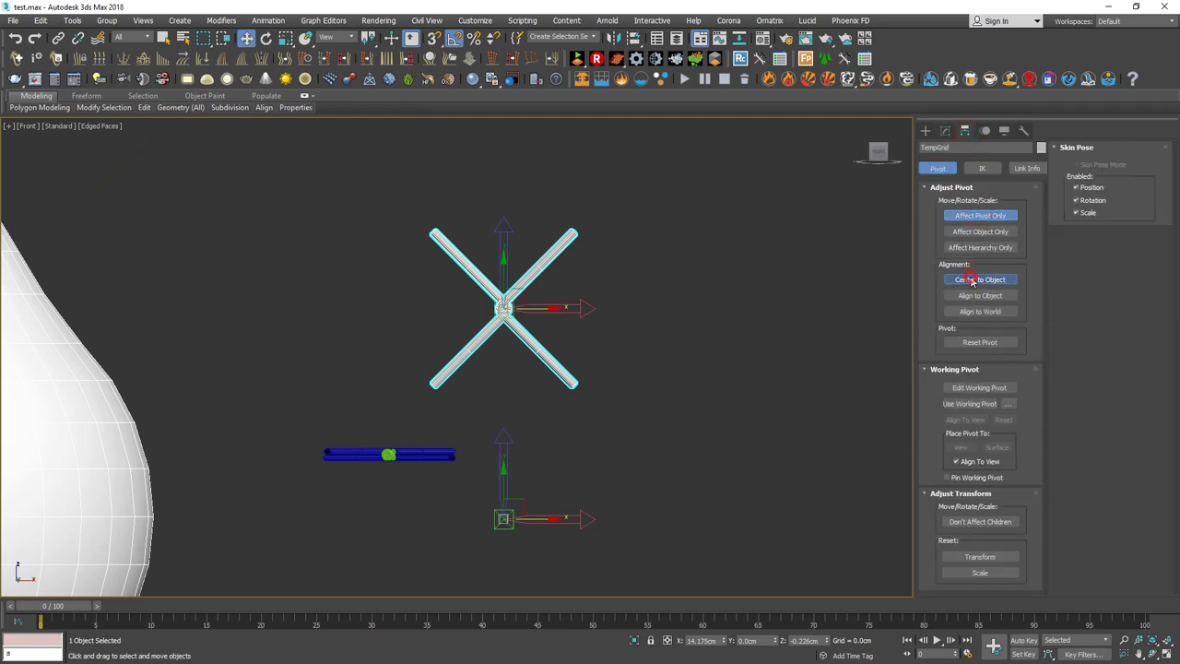
click(924, 130)
mouse_move(519, 291)
middle_down()
mouse_move(532, 311)
mouse_move(448, 442)
middle_up()
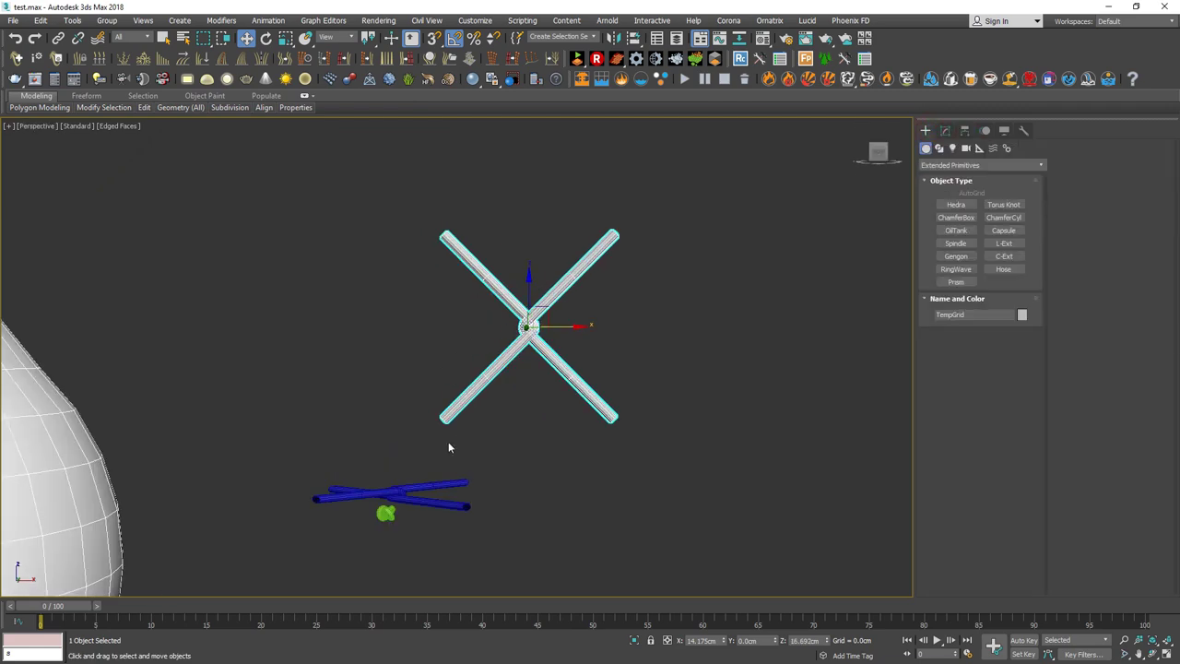
key(p)
key(e)
mouse_move(483, 353)
alt+middle_down()
mouse_move(475, 350)
mouse_move(489, 352)
alt+middle_up()
drag(490, 352, 502, 396)
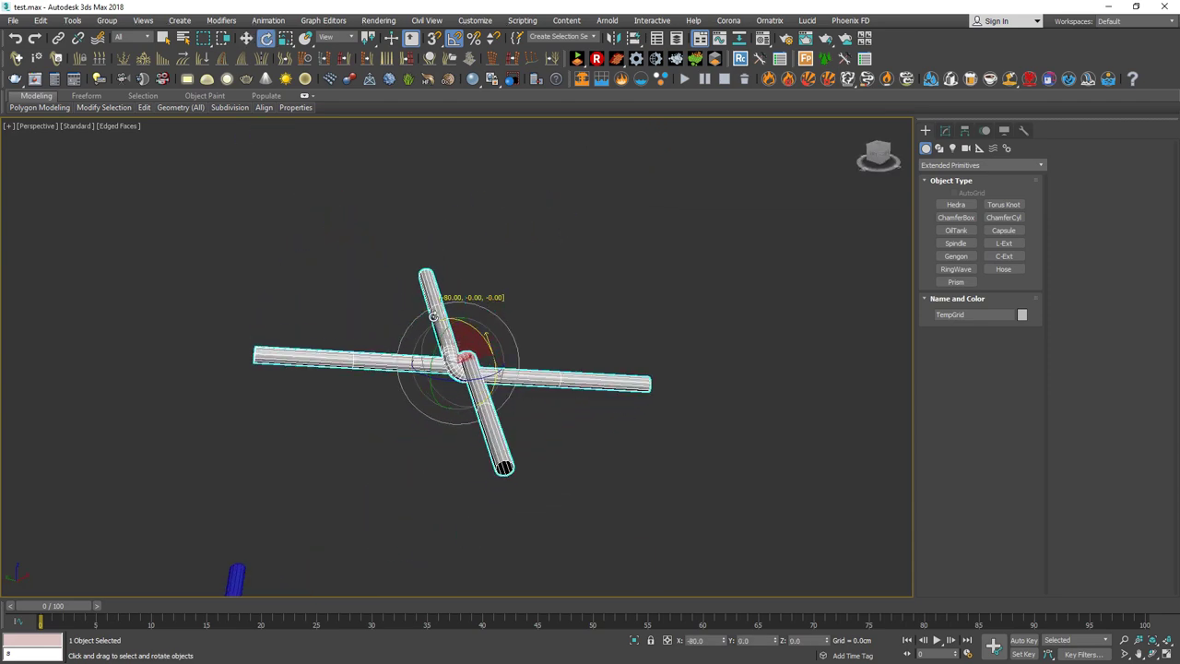
In Top view, move the X piece up and to the right.
key(w)
key(t)
scroll(506, 409, down, 5)
scroll(472, 385, down, 2)
scroll(594, 356, up, 2)
drag(378, 466, 550, 391)
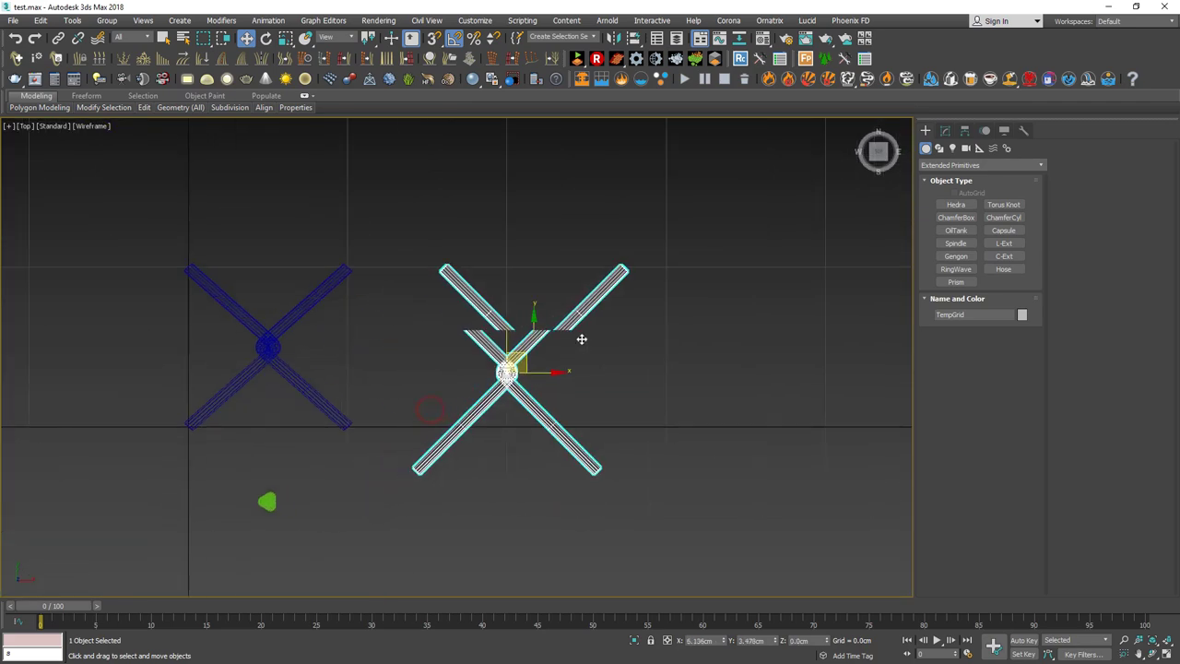
middle_drag(551, 391, 448, 384)
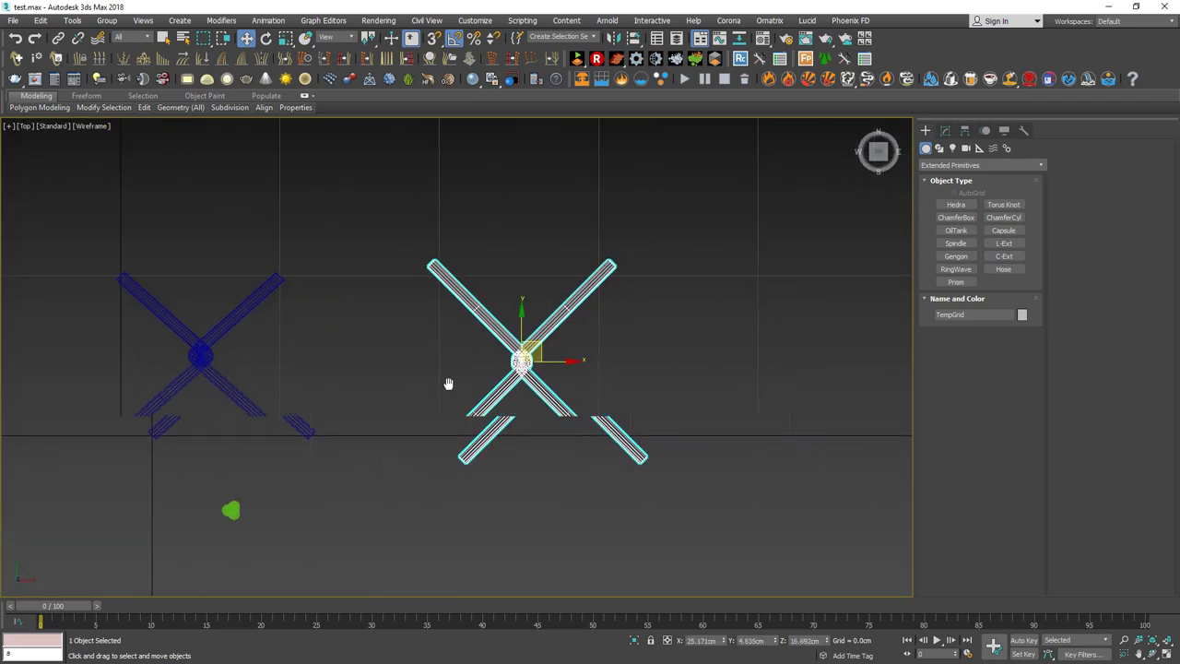
click(944, 231)
Create a 15 x 15 plane beside the X piece, then reselect the X piece.
click(1002, 255)
drag(545, 280, 679, 368)
right_click(1000, 382)
click(1000, 382)
text(15)
key(Tab)
text(15)
right_click(516, 285)
middle_drag(516, 285, 505, 322)
click(687, 441)
click(684, 392)
click(406, 334)
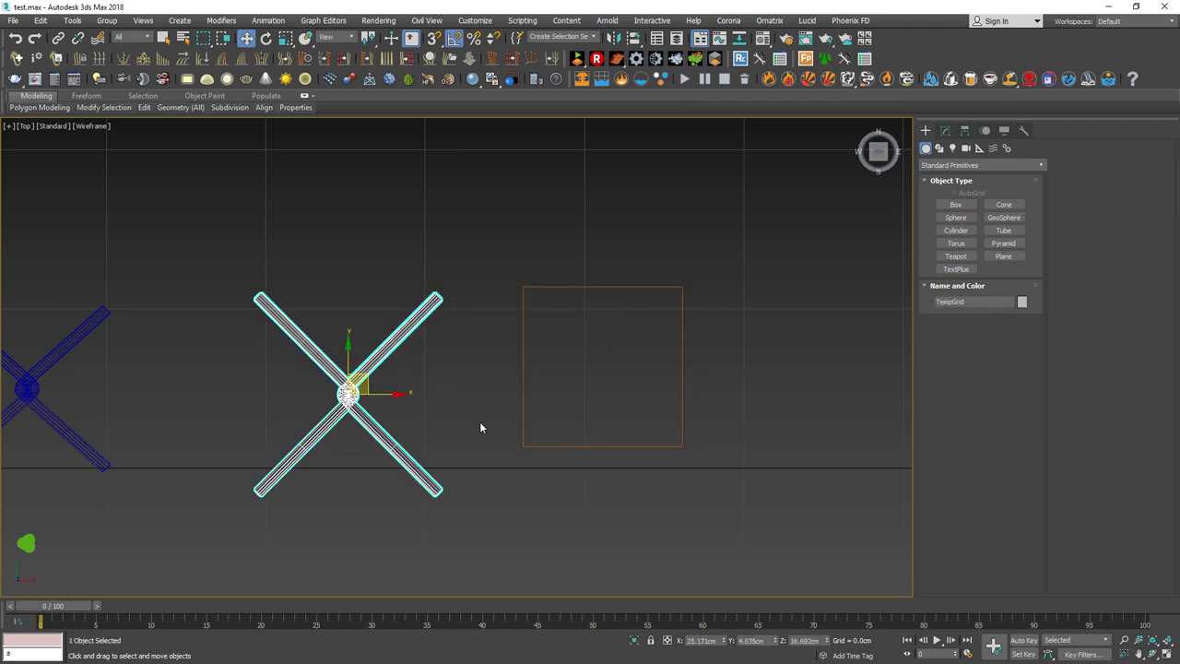
Align the X piece to the centre of the plane.
key(shift+a)
click(521, 387)
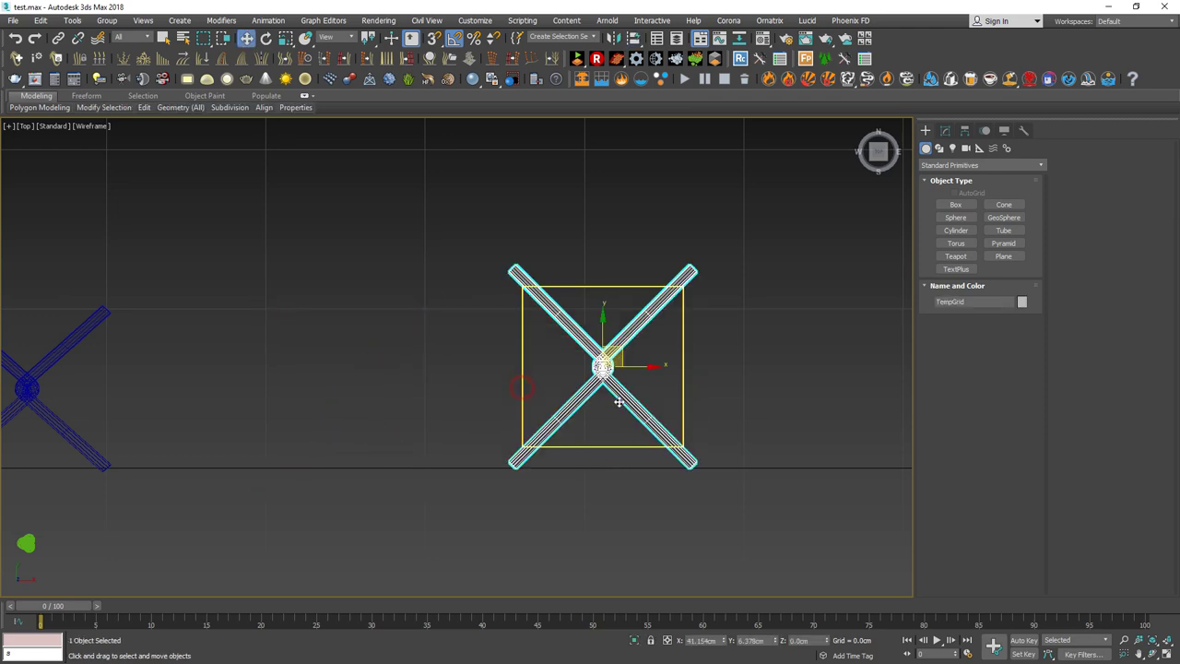
middle_drag(535, 358, 475, 347)
scroll(530, 347, up, 3)
Scale the X piece to about 77.5%, stretch it horizontally to 84.8%, then enlarge it slightly.
key(r)
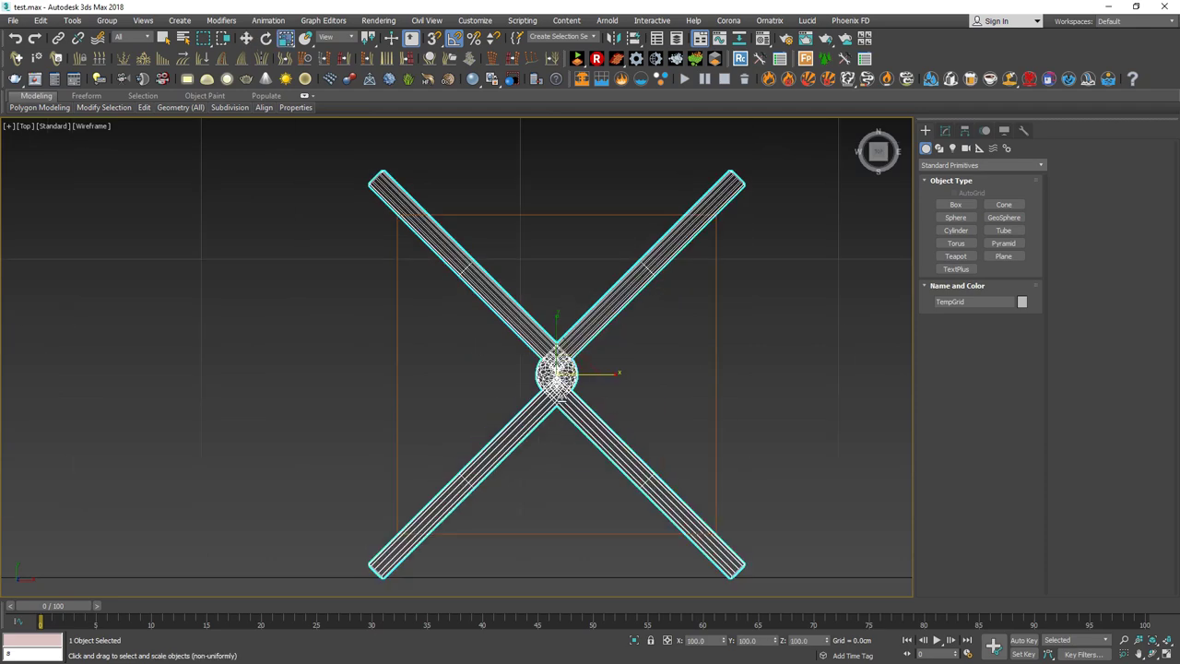
drag(564, 370, 577, 387)
drag(608, 434, 608, 433)
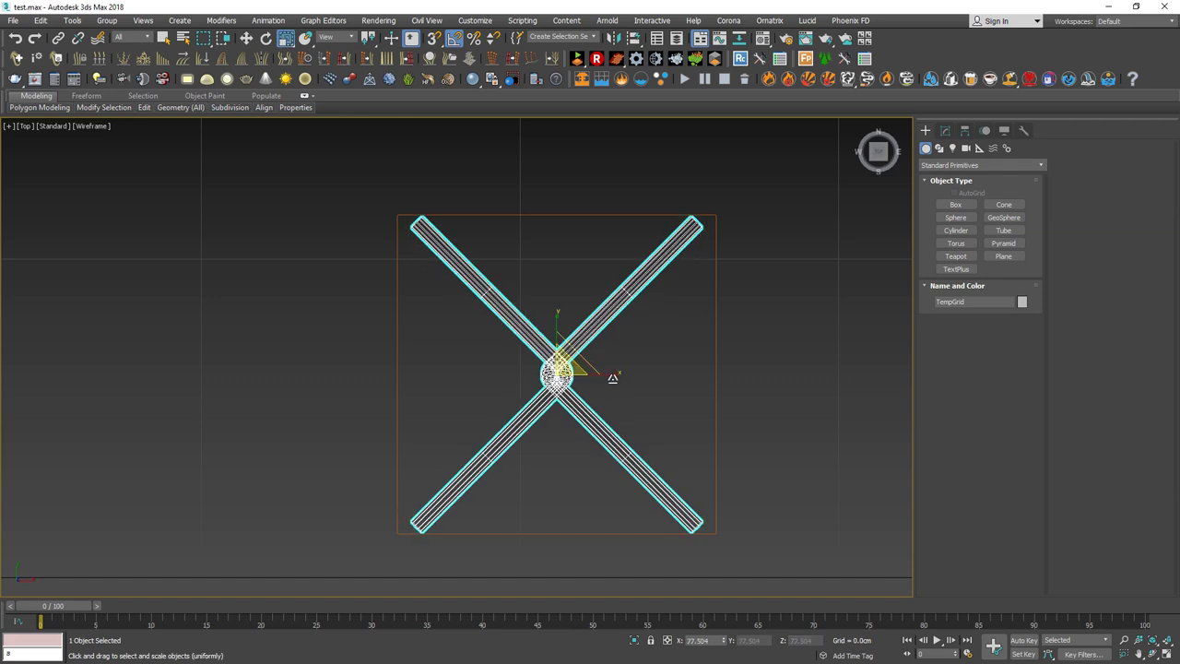
drag(611, 375, 615, 375)
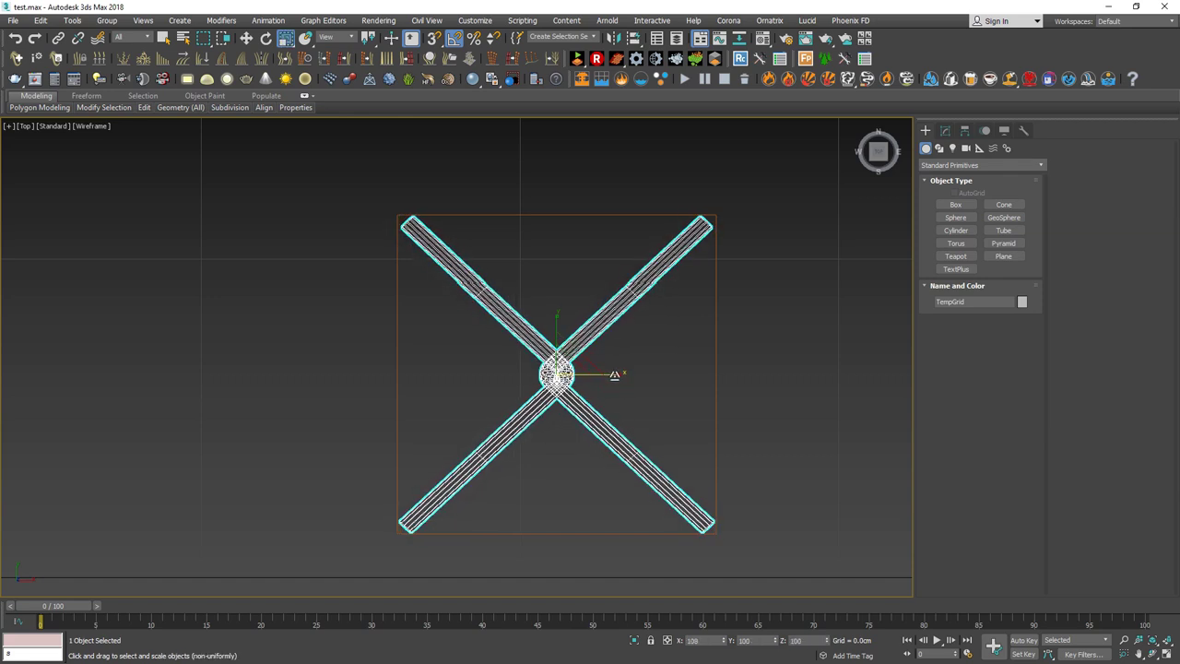
drag(615, 375, 616, 374)
key(w)
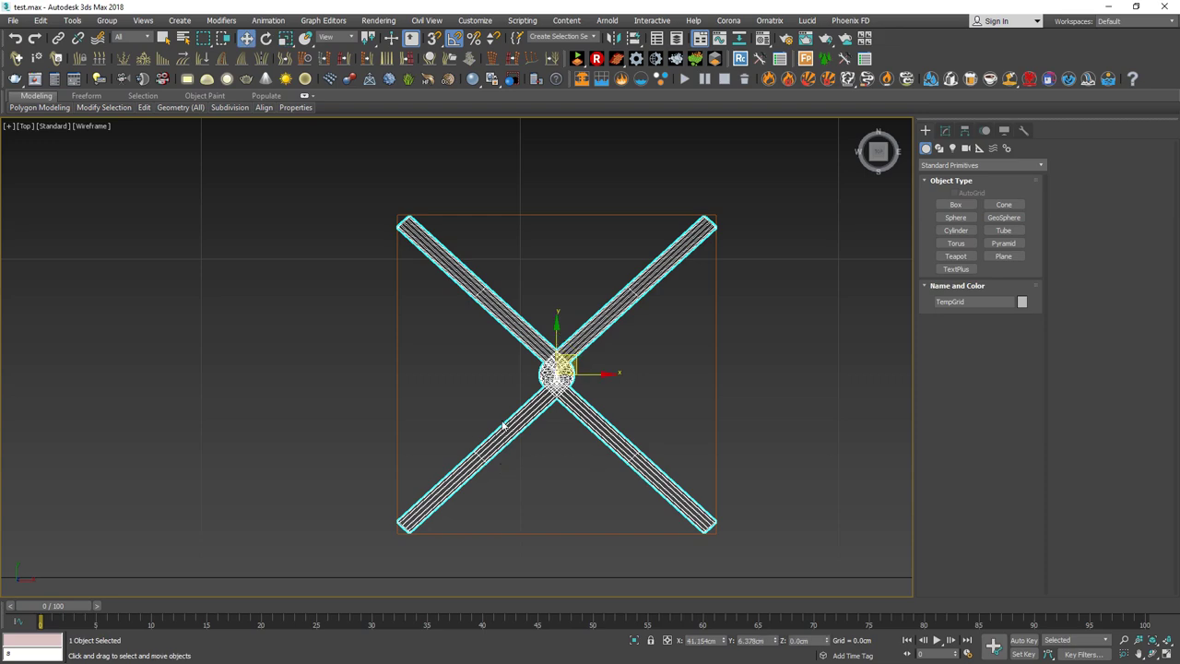
key(r)
drag(561, 369, 562, 367)
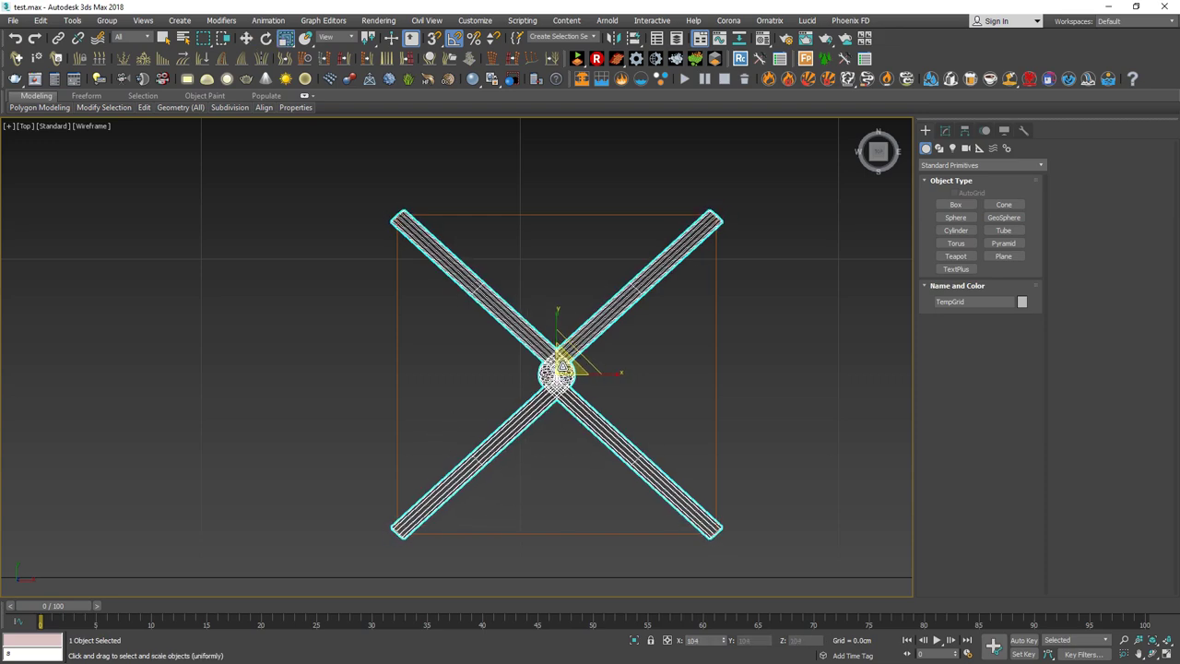
key(w)
Delete the blue GridMaker_001 X and select the remaining grey TempGrid X.
scroll(673, 383, down, 3)
scroll(645, 392, down, 1)
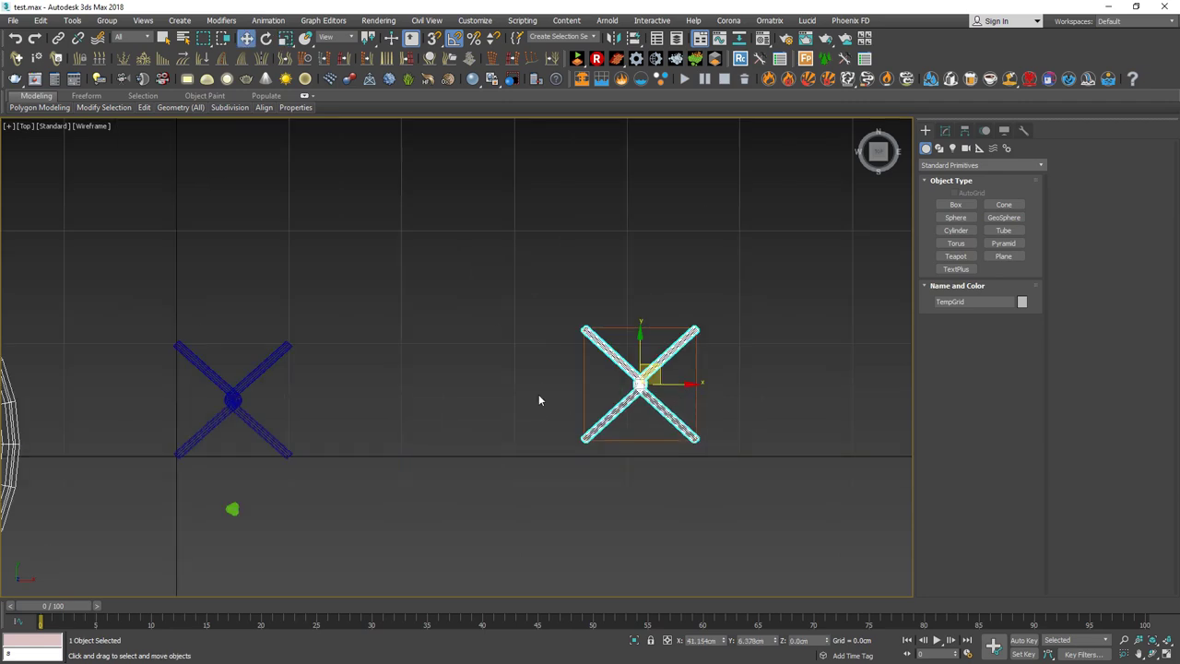
click(569, 401)
click(586, 398)
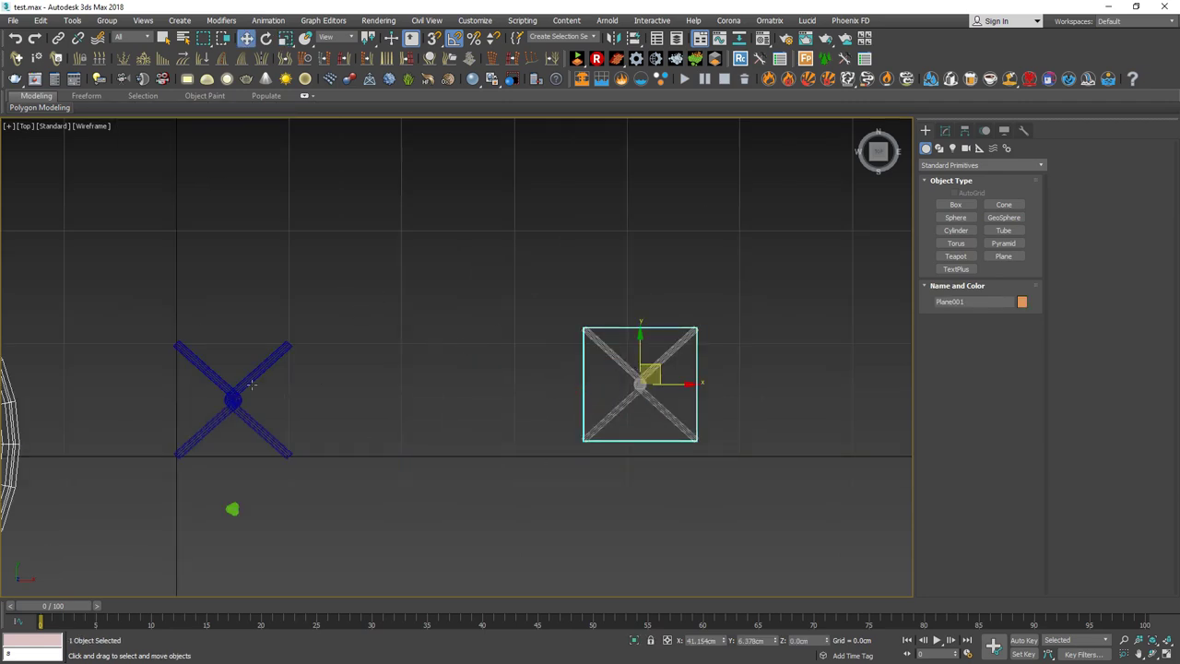
middle_drag(362, 424, 370, 403)
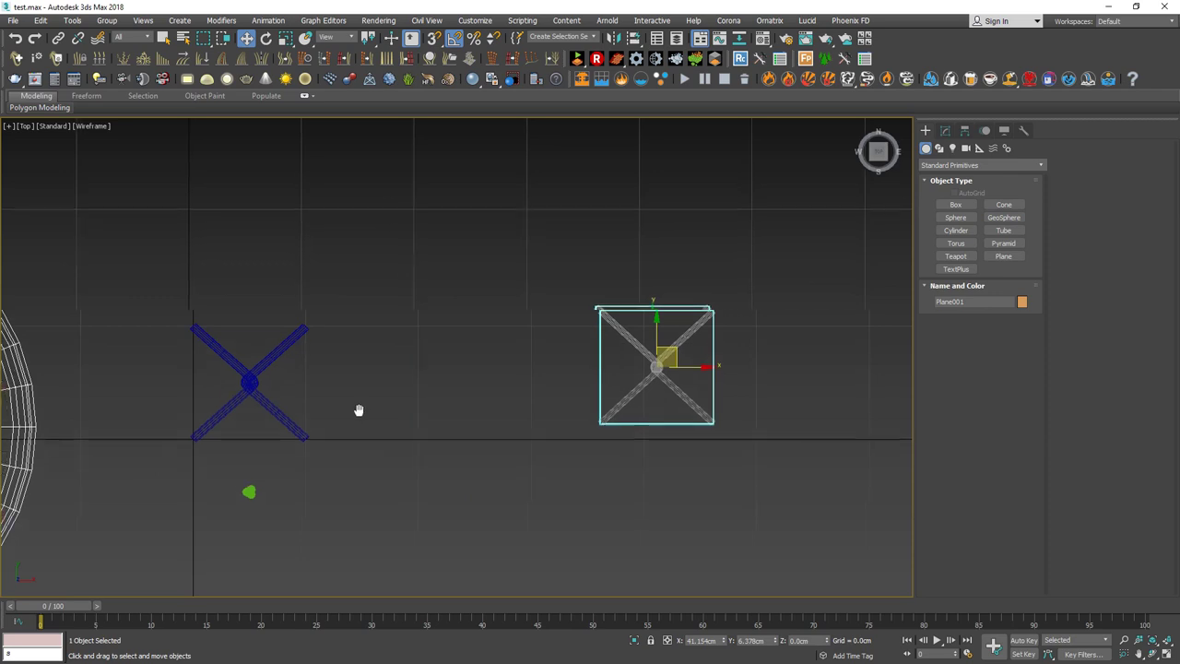
click(539, 396)
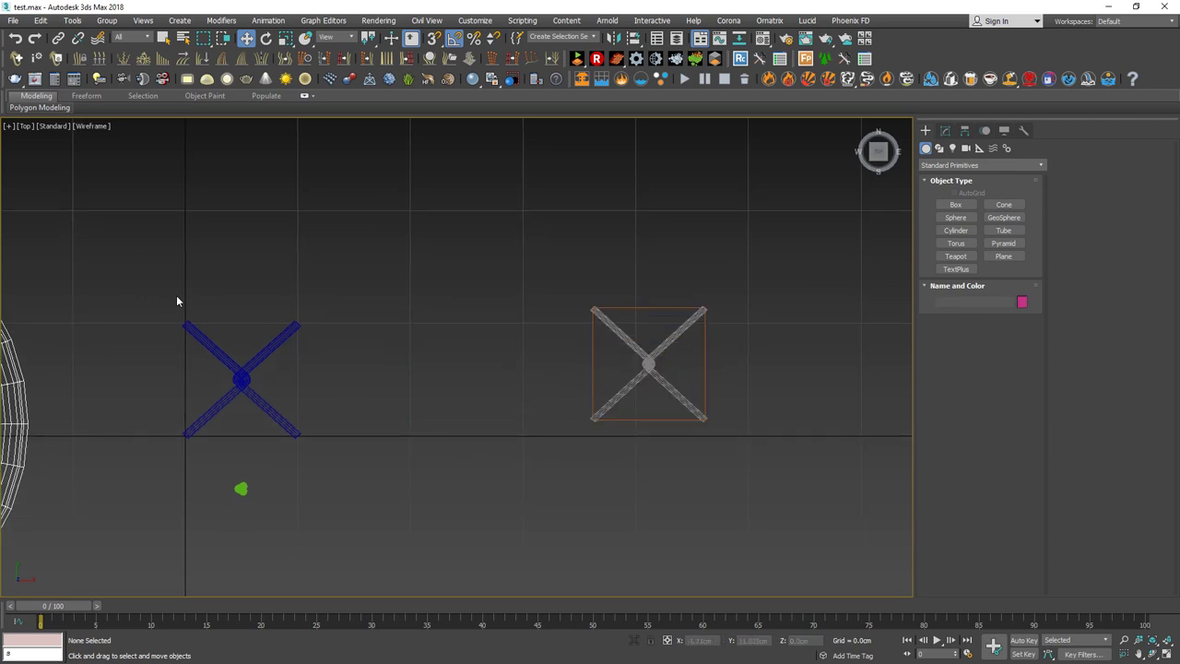
drag(176, 295, 311, 407)
key(Delete)
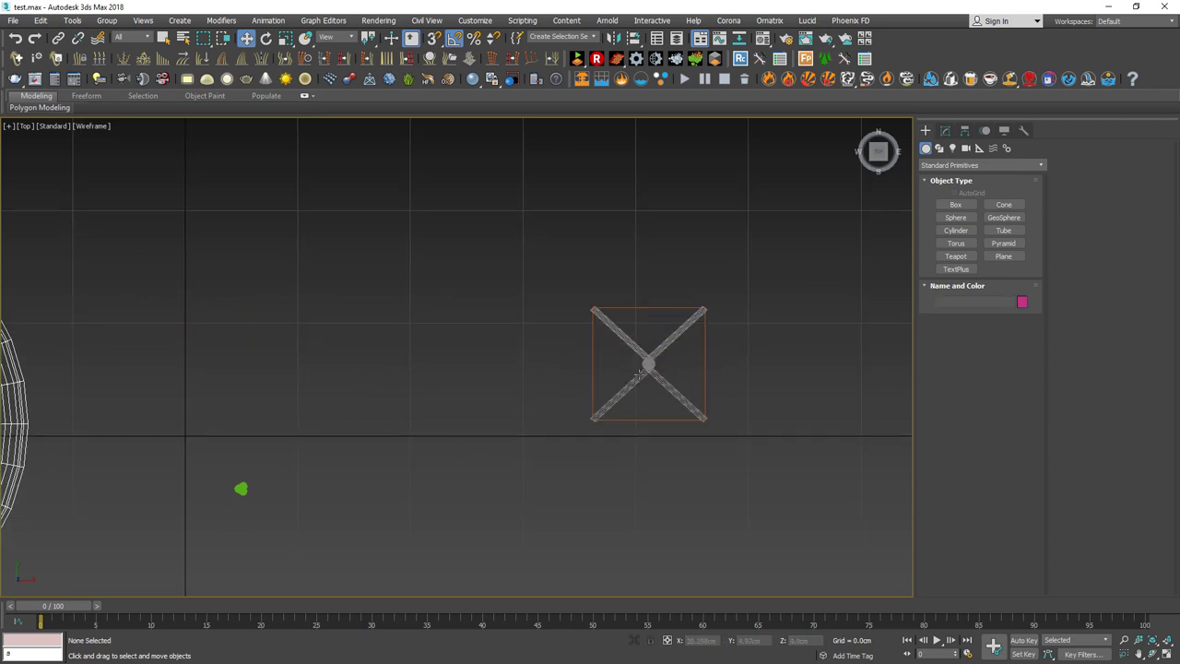
click(697, 386)
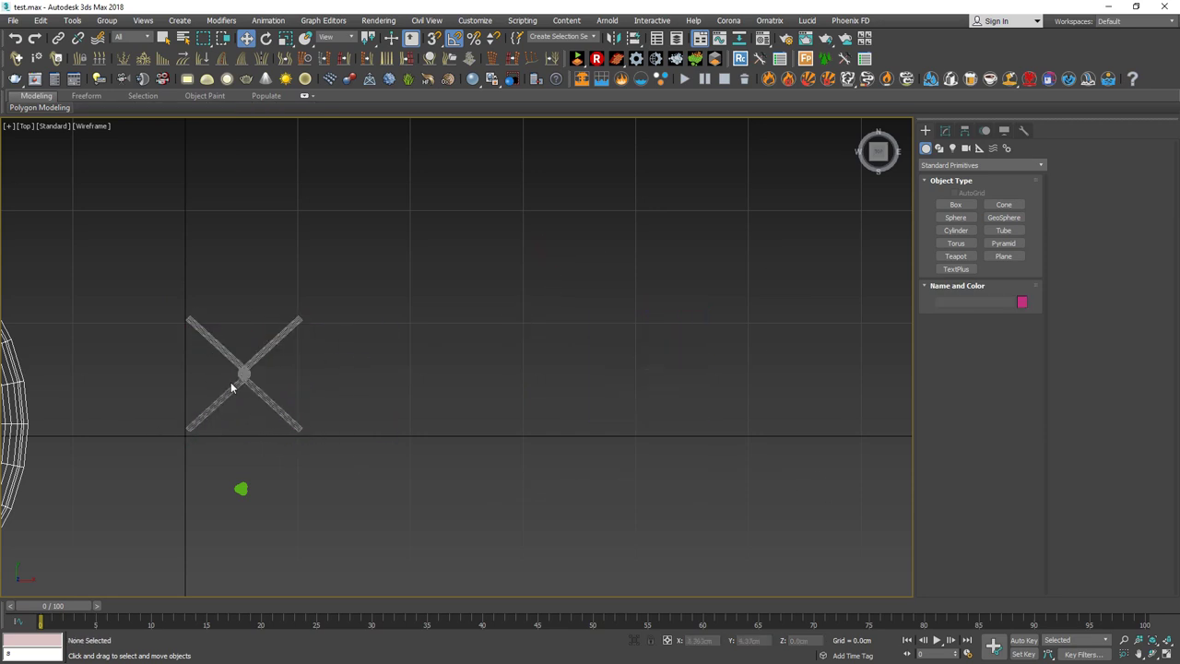
click(231, 382)
Switch to the Perspective view and select the vase from a side-on angle.
key(p)
key(z)
scroll(397, 397, down, 4)
scroll(411, 384, down, 3)
scroll(415, 384, up, 2)
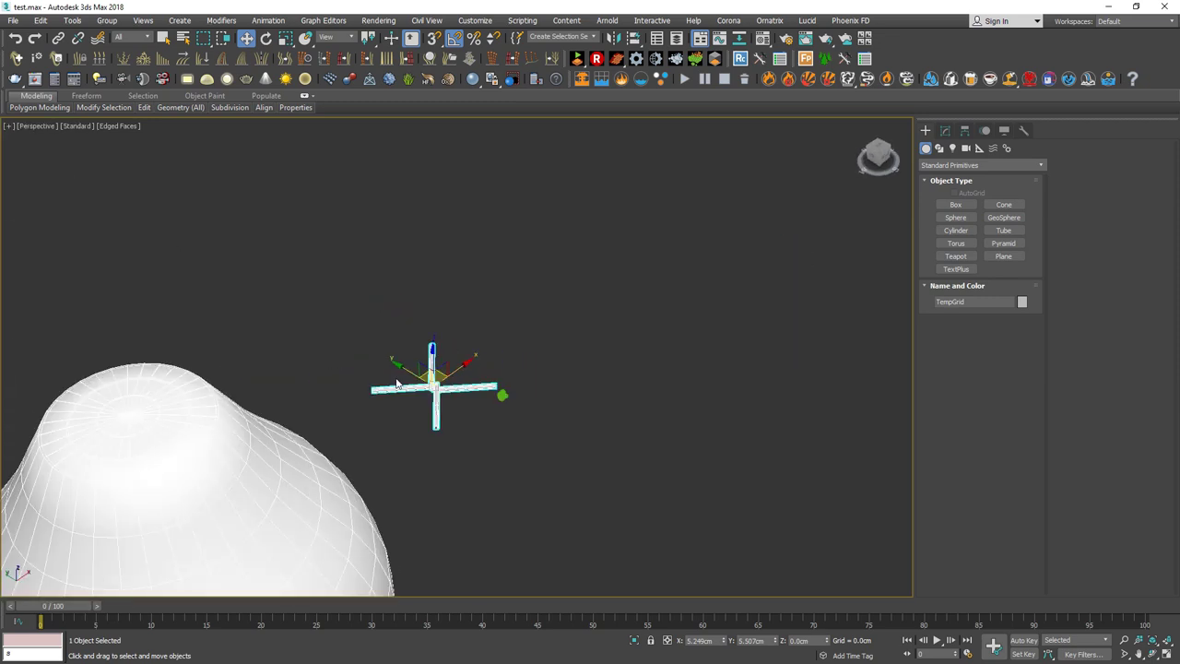
scroll(277, 304, up, 2)
click(41, 21)
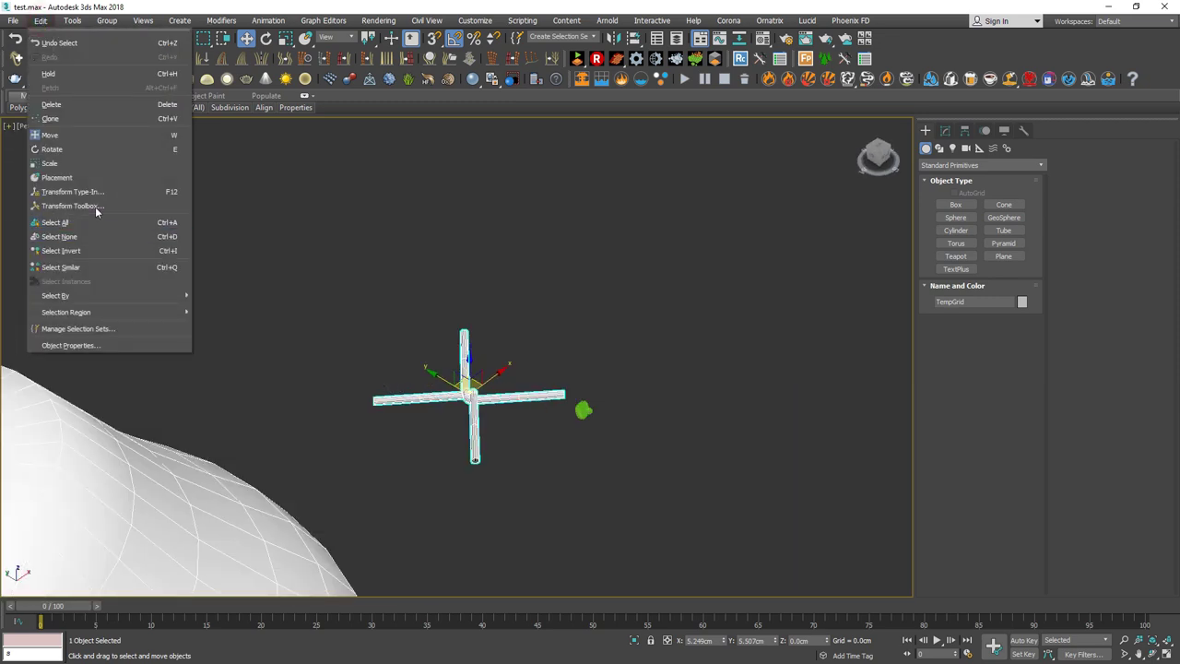
click(93, 206)
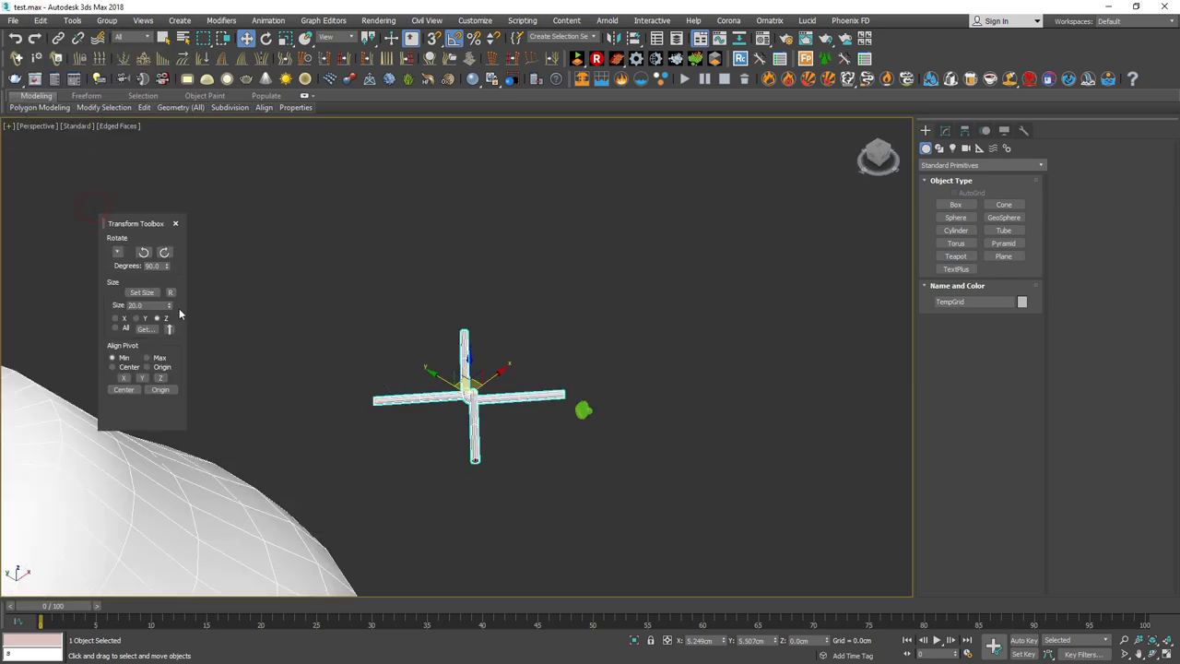
click(176, 224)
mouse_move(289, 254)
alt+middle_down()
mouse_move(516, 237)
mouse_move(455, 351)
alt+middle_up()
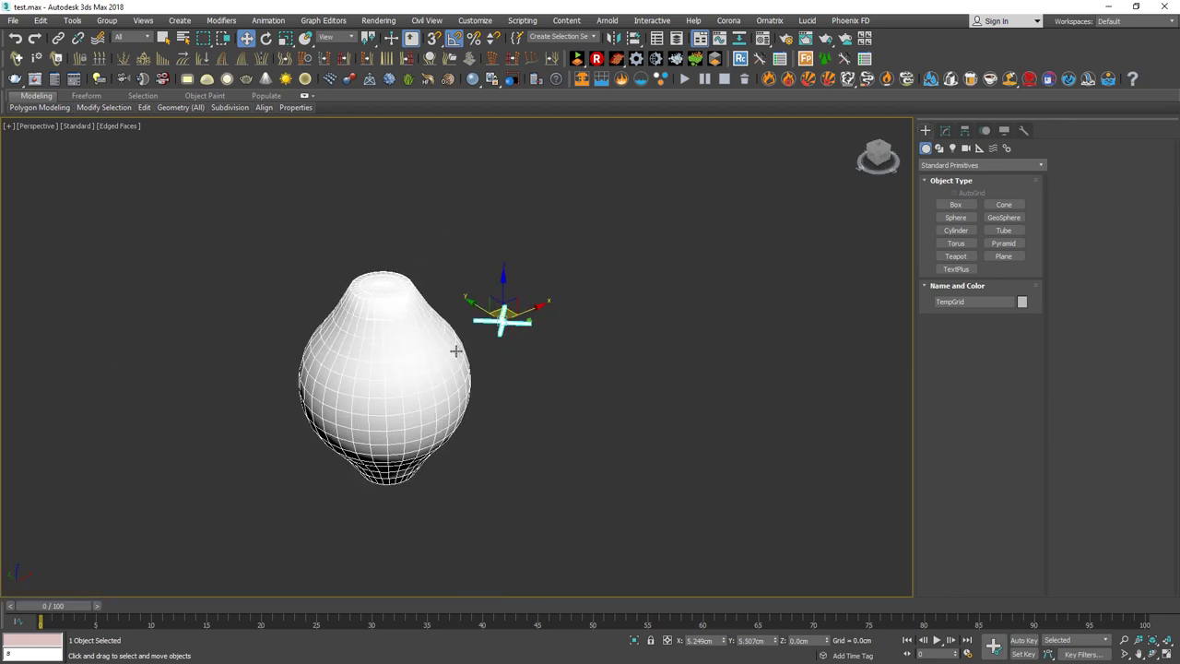
click(455, 408)
alt+middle_drag(492, 384, 308, 374)
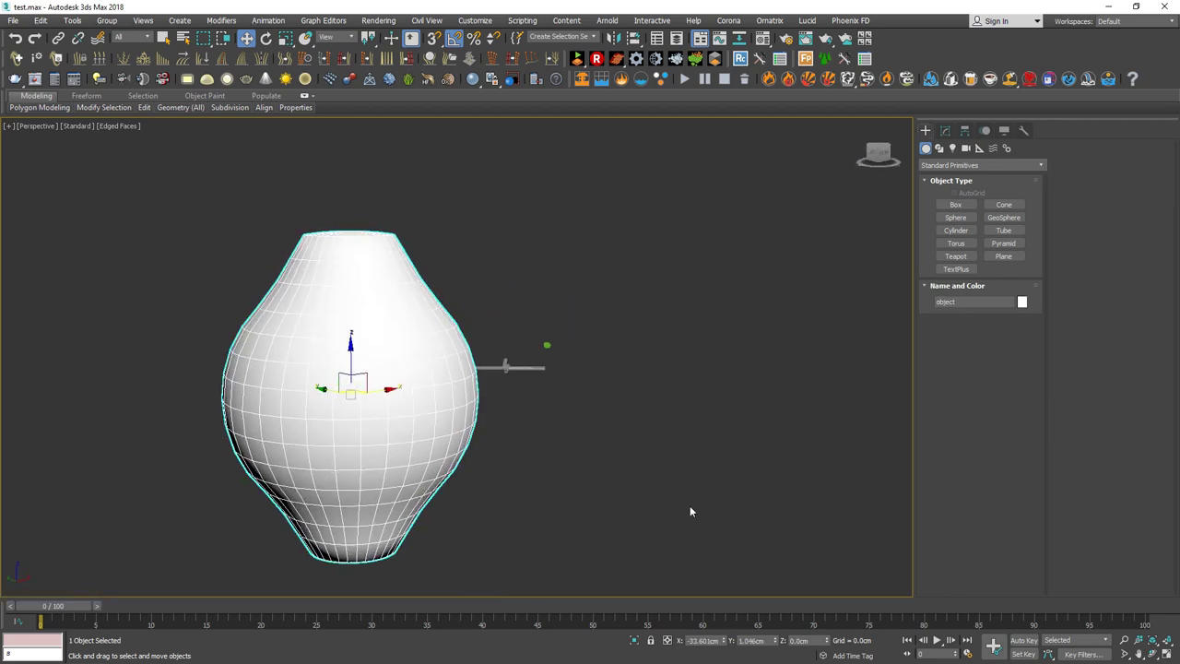
scroll(474, 423, up, 2)
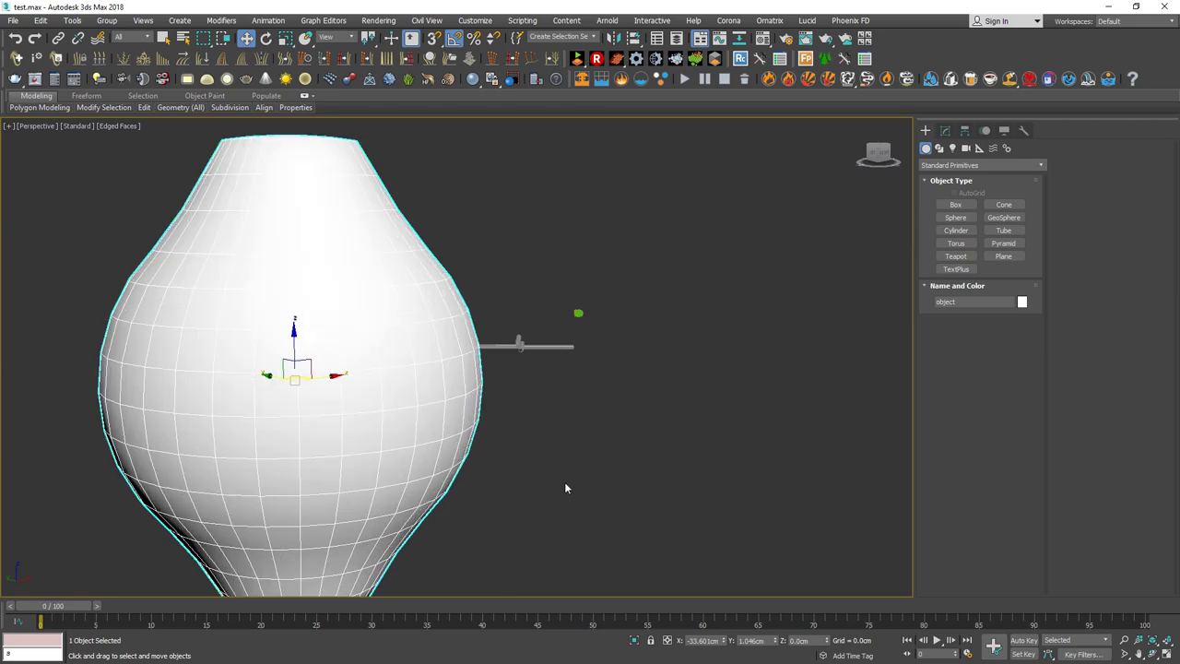
Paste an instance copy of the vase, hide it, and show the original vase's modifier stack.
key(ctrl+v)
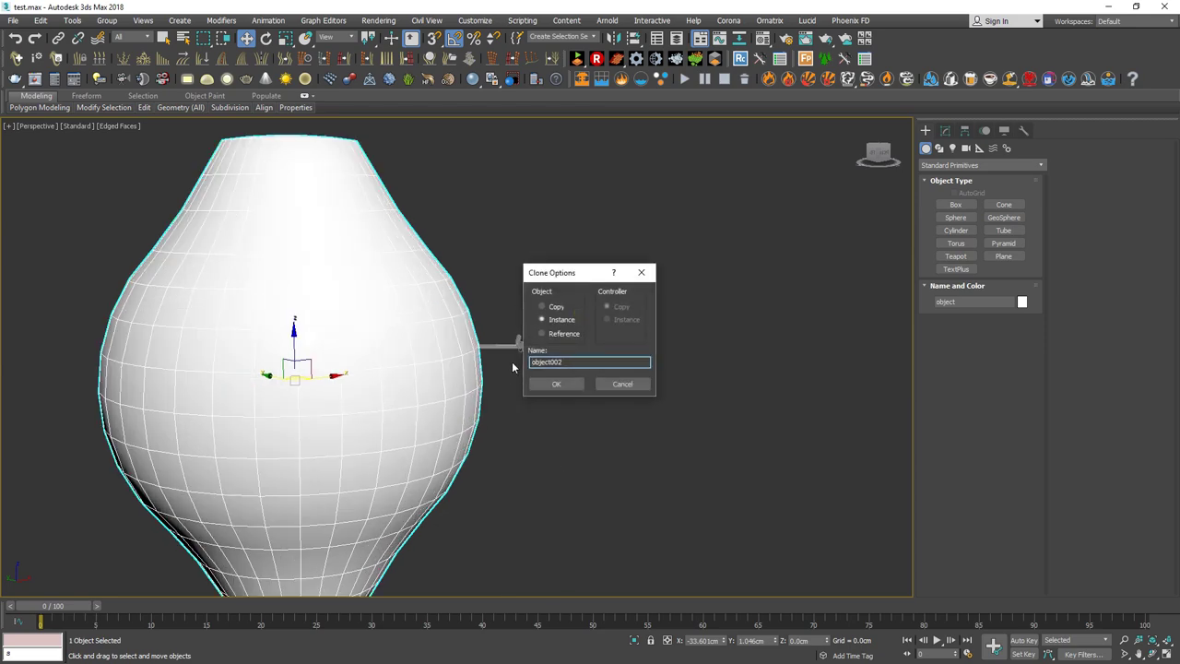
click(557, 384)
right_click(390, 340)
click(421, 295)
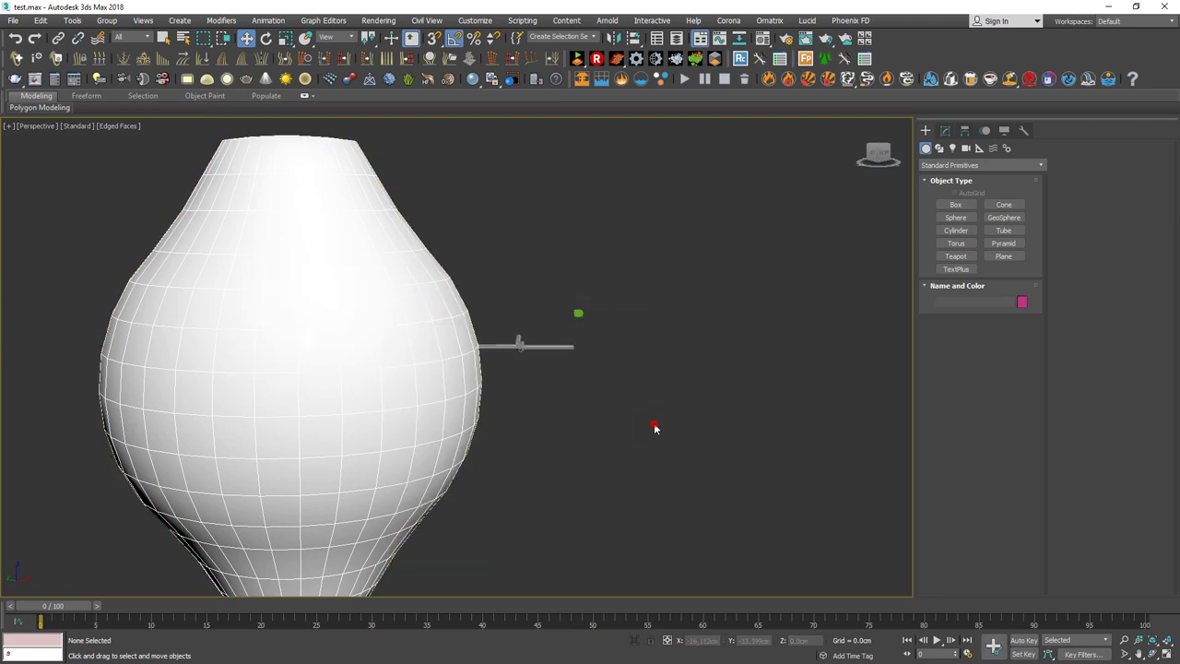
click(439, 293)
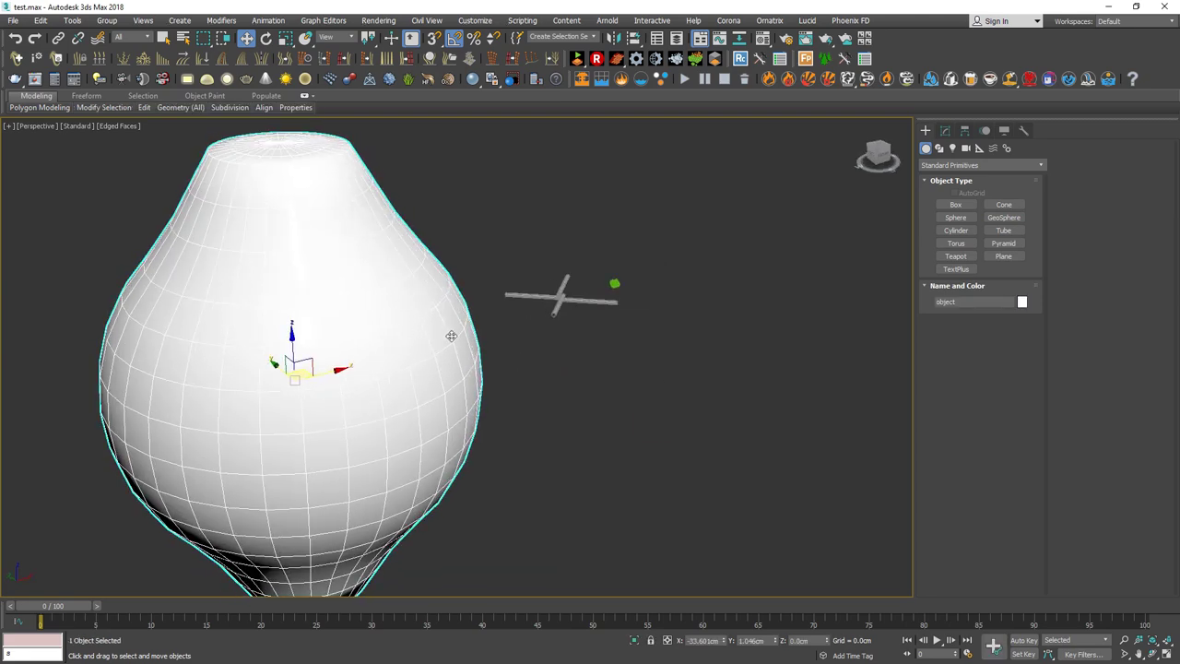
click(945, 130)
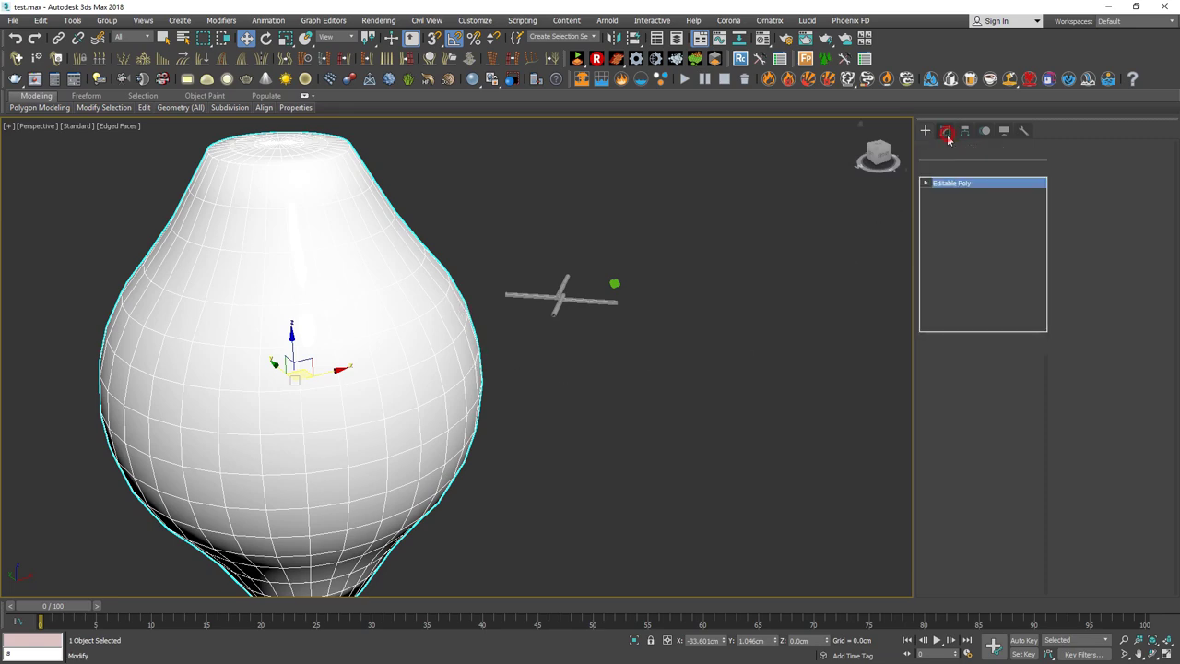
Add a QuadScatter modifier to the vase with the grey X as the scatter object.
click(1041, 167)
click(968, 461)
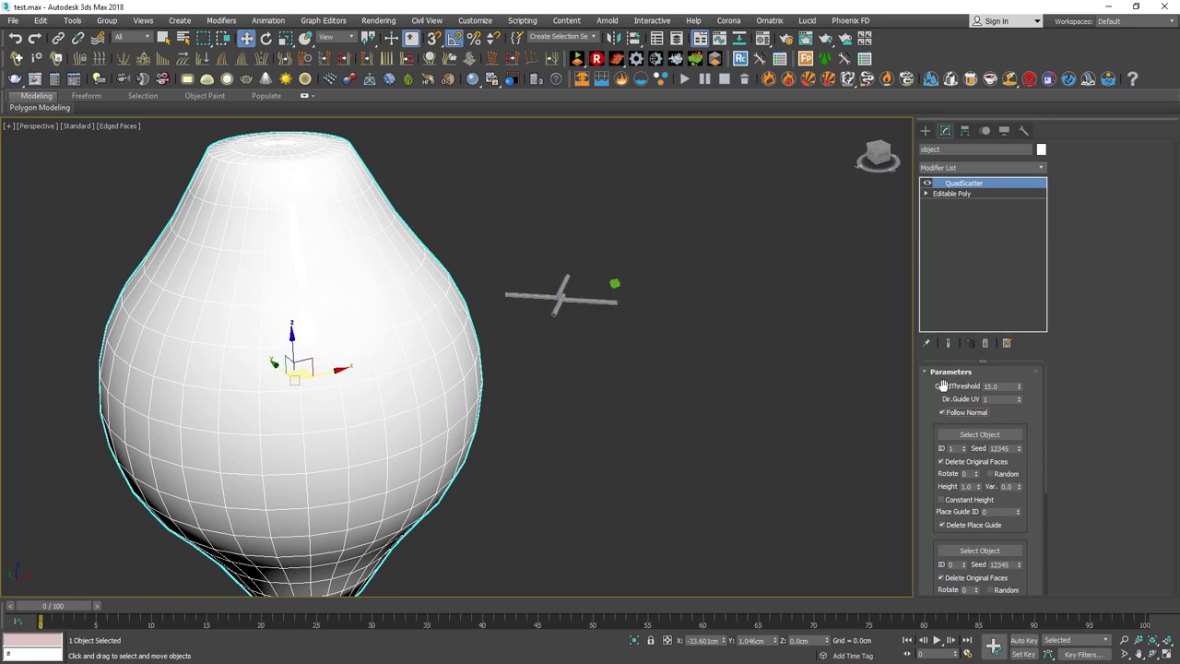
click(979, 434)
click(558, 297)
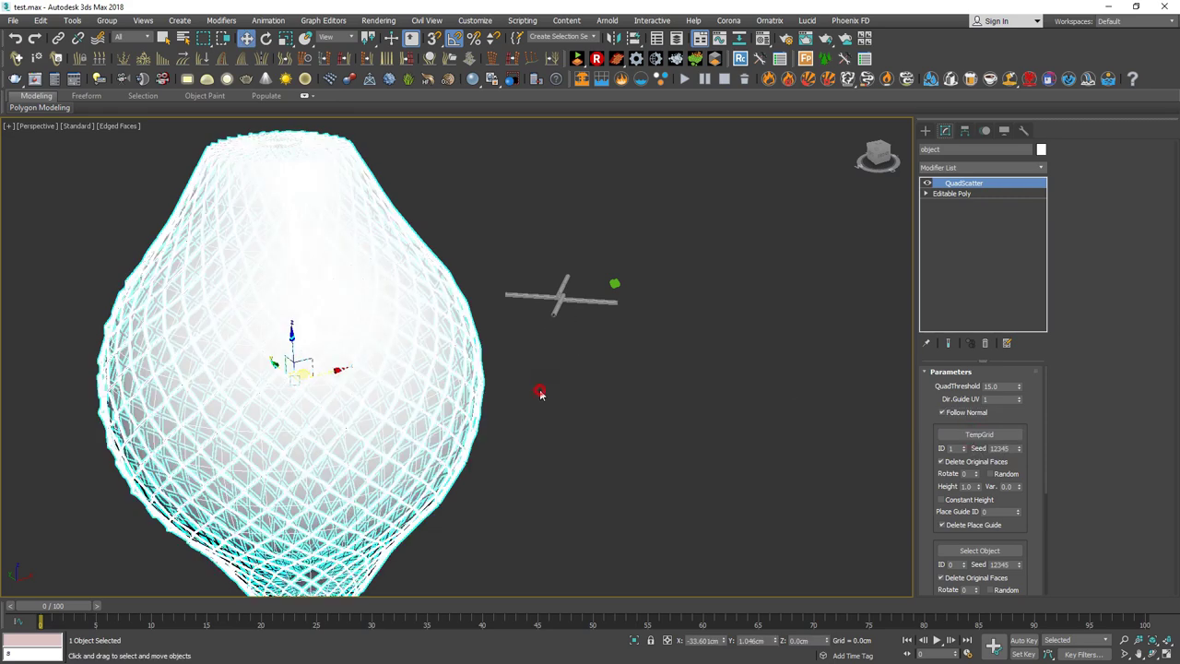
click(541, 393)
Orbit and zoom around the netted vase, toggling edged-face display to inspect the strands.
key(F4)
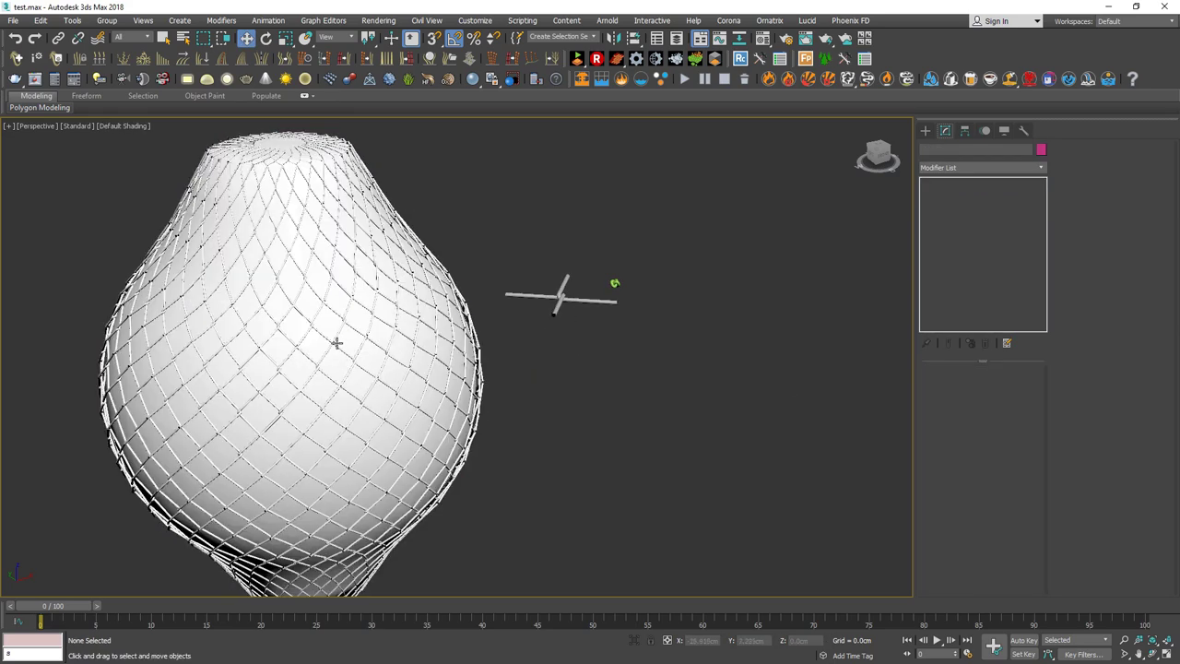
scroll(336, 343, up, 1)
scroll(337, 341, up, 3)
scroll(336, 327, up, 2)
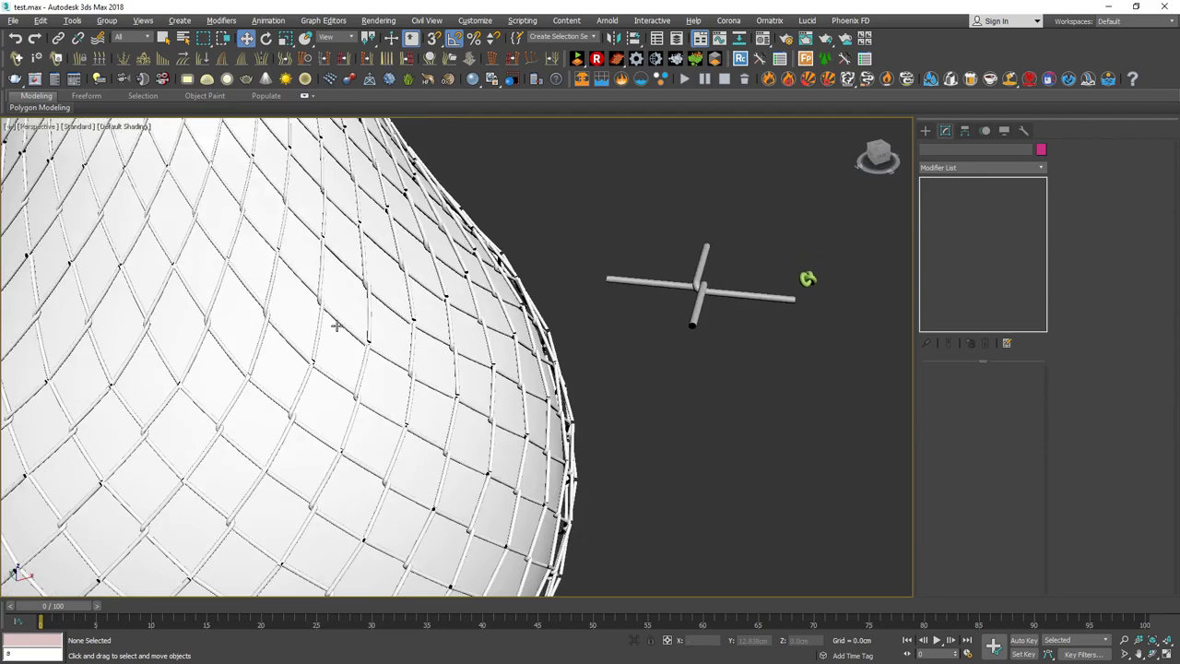
alt+middle_drag(336, 325, 442, 346)
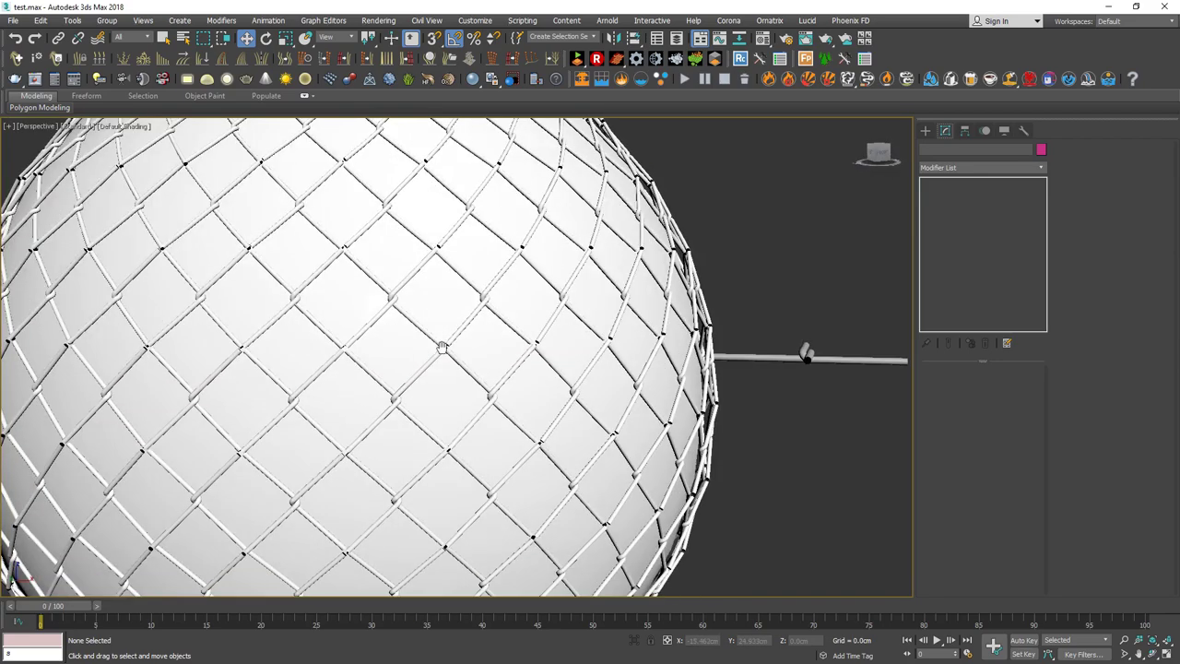
scroll(323, 294, up, 3)
scroll(374, 378, down, 2)
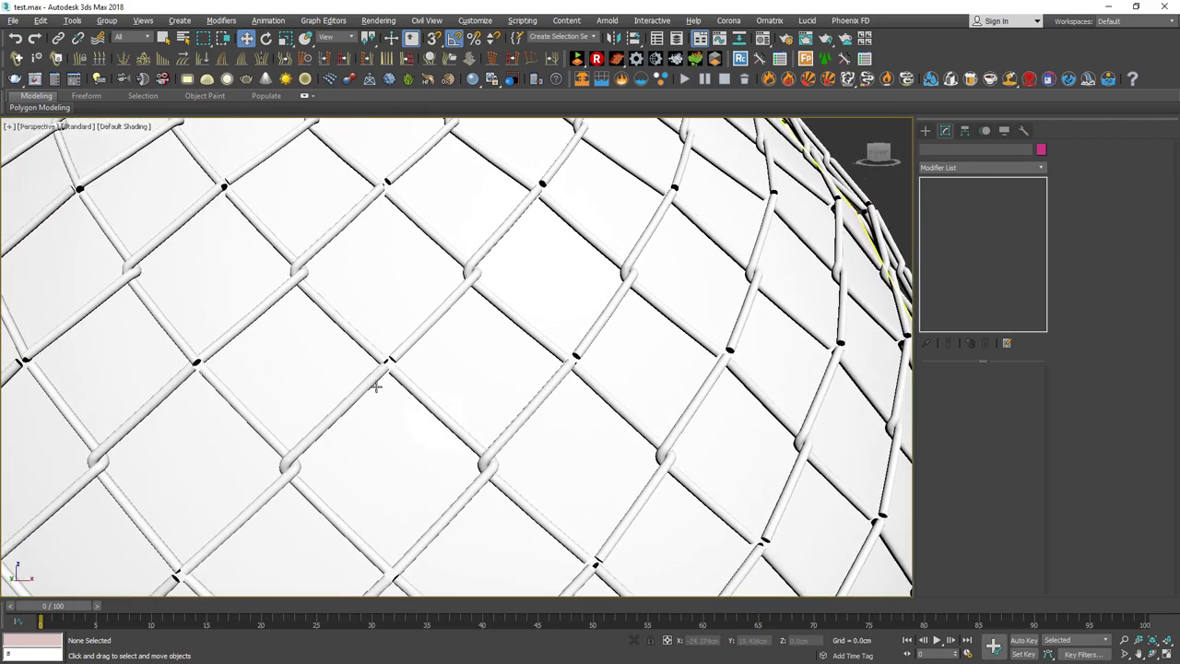
scroll(375, 386, up, 2)
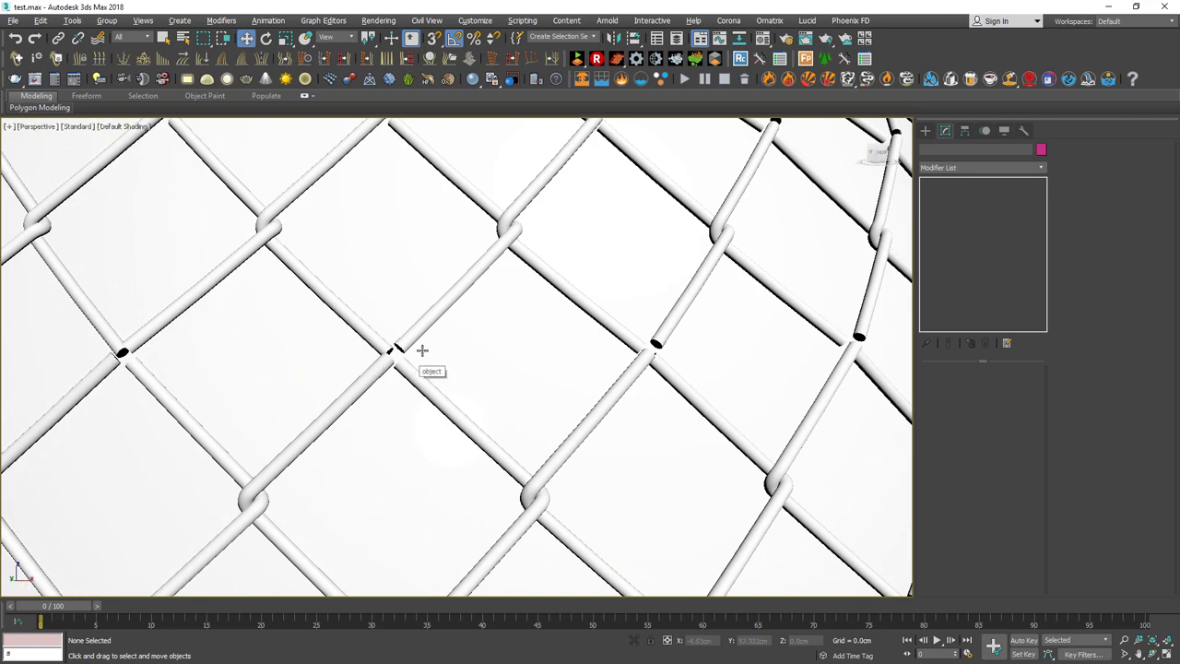
scroll(375, 385, up, 2)
scroll(373, 385, down, 4)
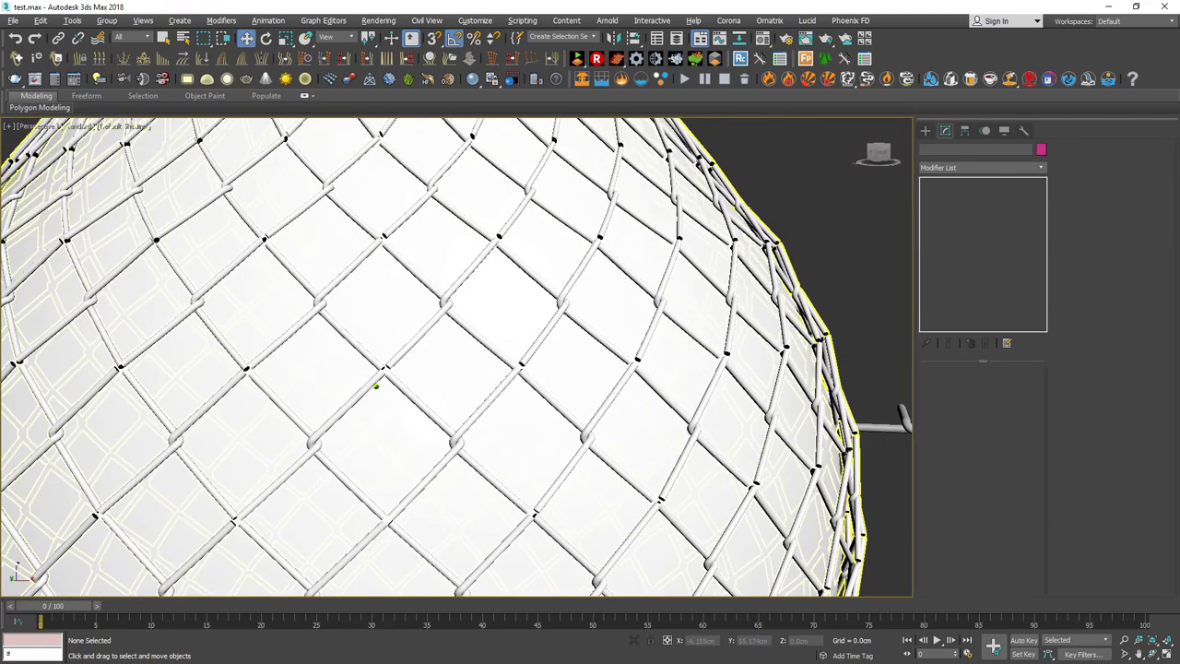
scroll(369, 385, down, 2)
scroll(361, 392, down, 2)
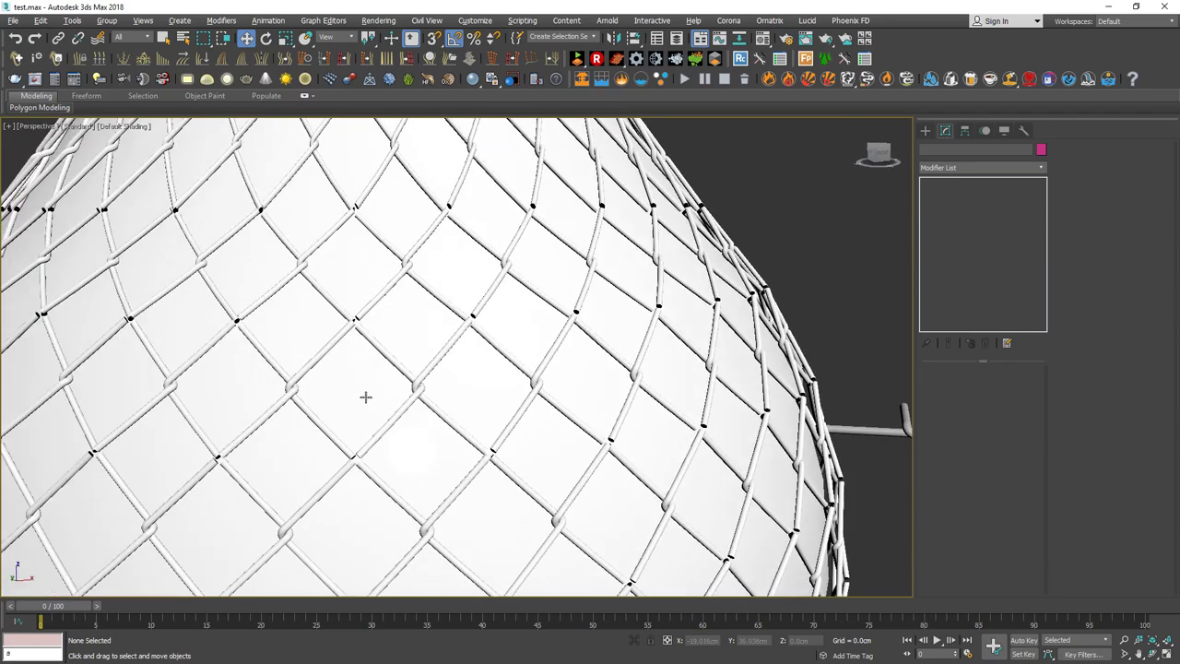
scroll(385, 397, down, 3)
mouse_move(391, 398)
alt+middle_down()
mouse_move(519, 385)
mouse_move(492, 392)
alt+middle_up()
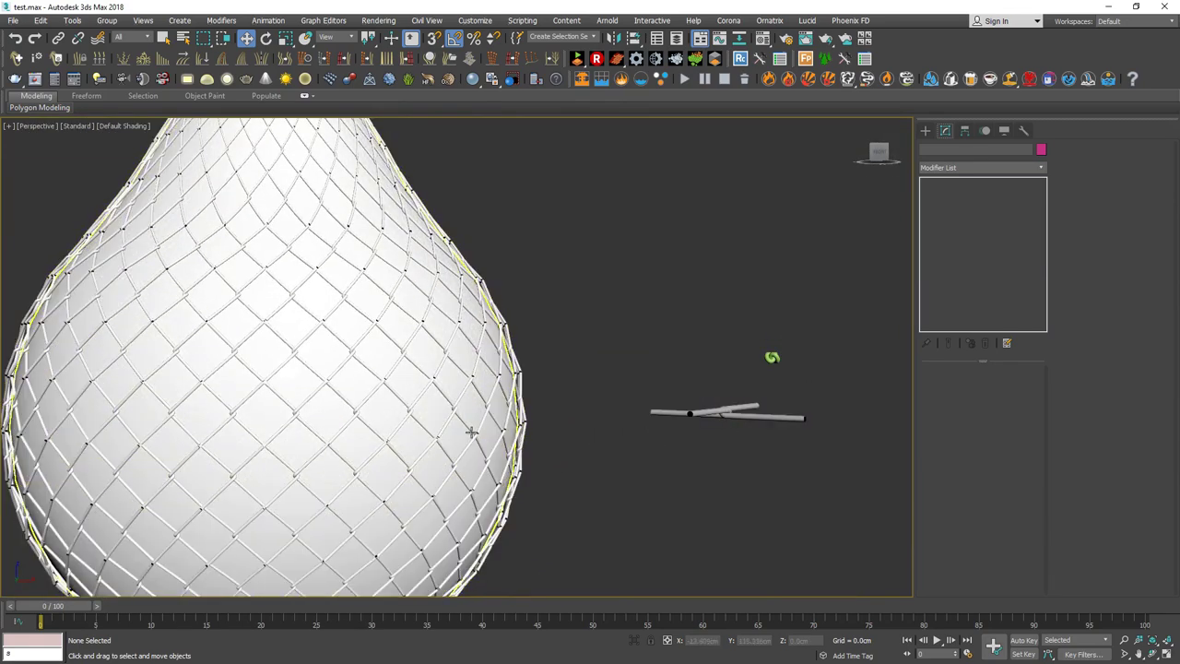
alt+middle_drag(482, 371, 482, 376)
key(F4)
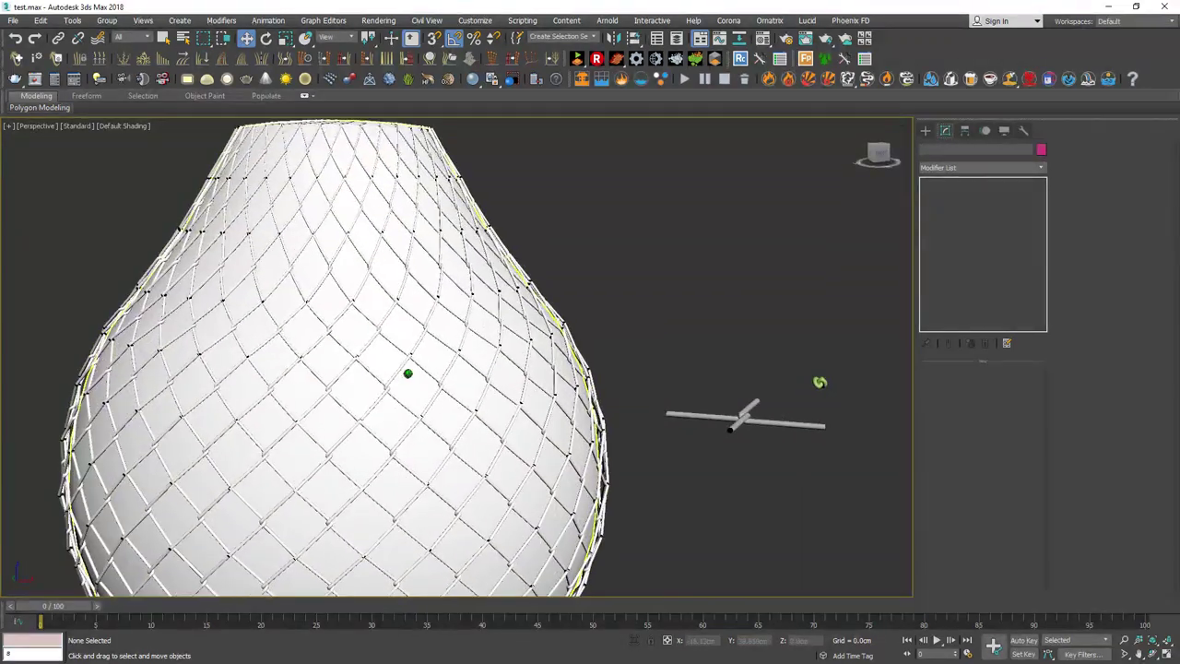
scroll(336, 486, up, 3)
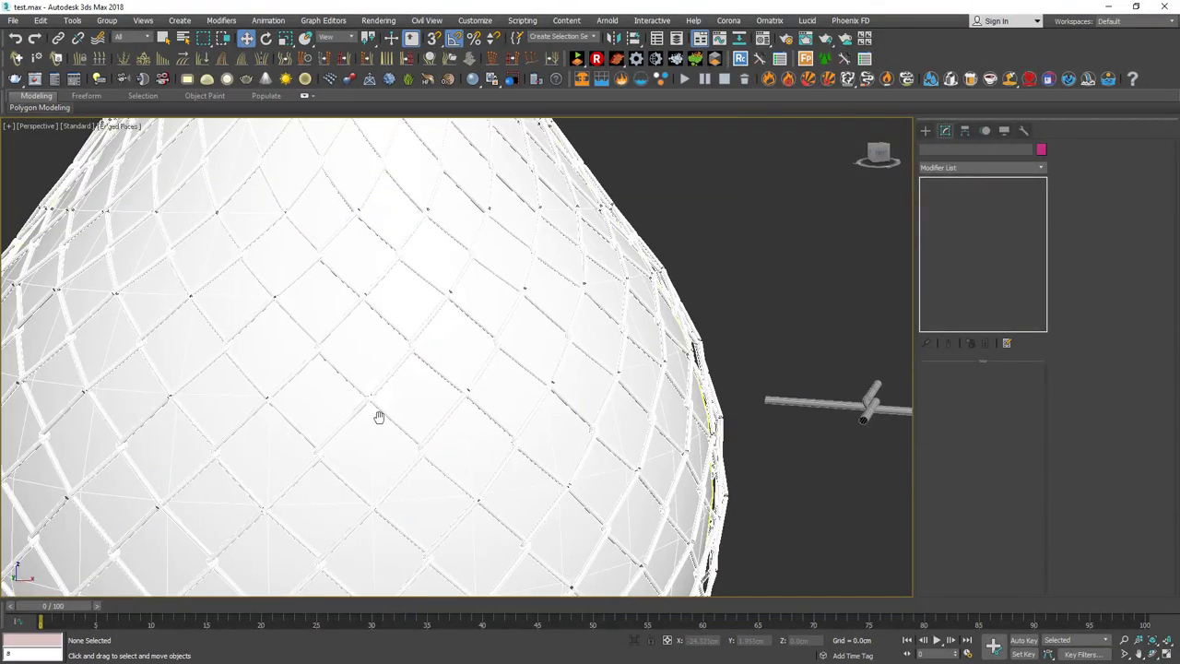
scroll(379, 413, up, 3)
scroll(378, 419, up, 5)
scroll(304, 475, up, 3)
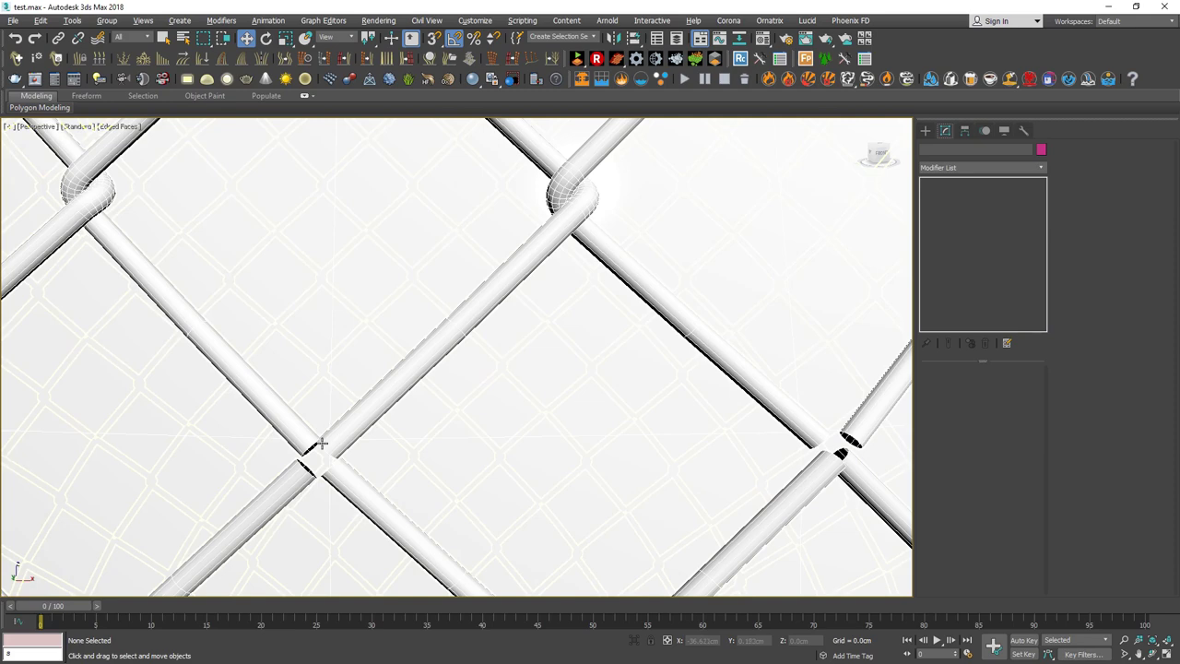
scroll(431, 379, down, 10)
scroll(479, 366, down, 2)
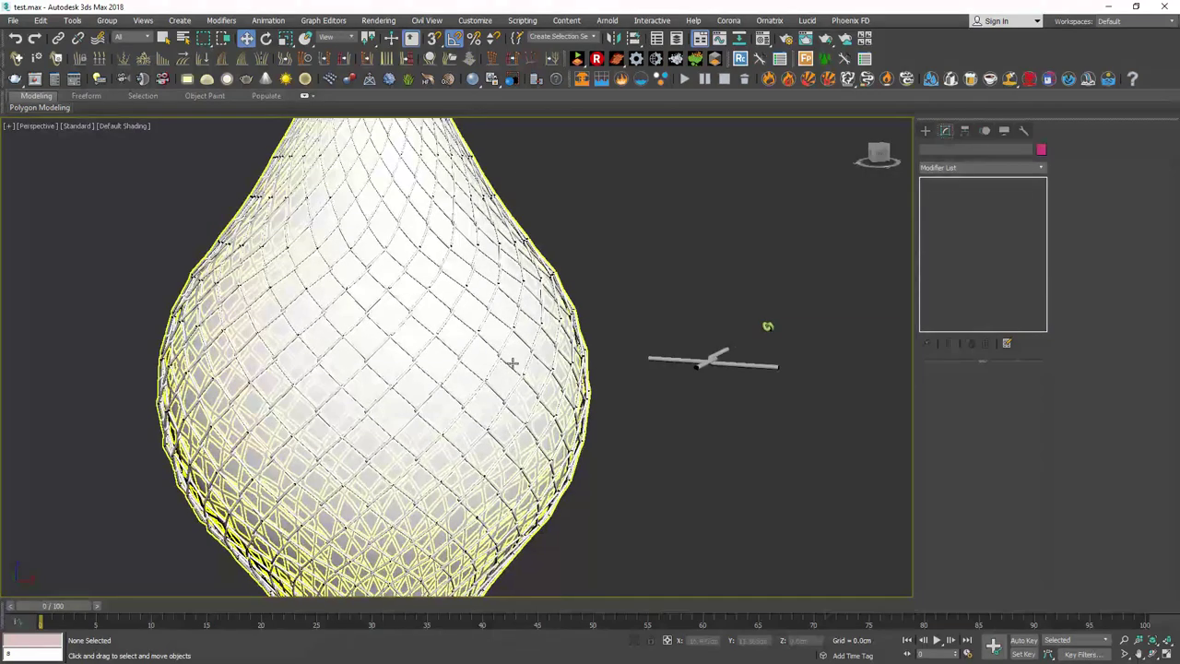
key(F4)
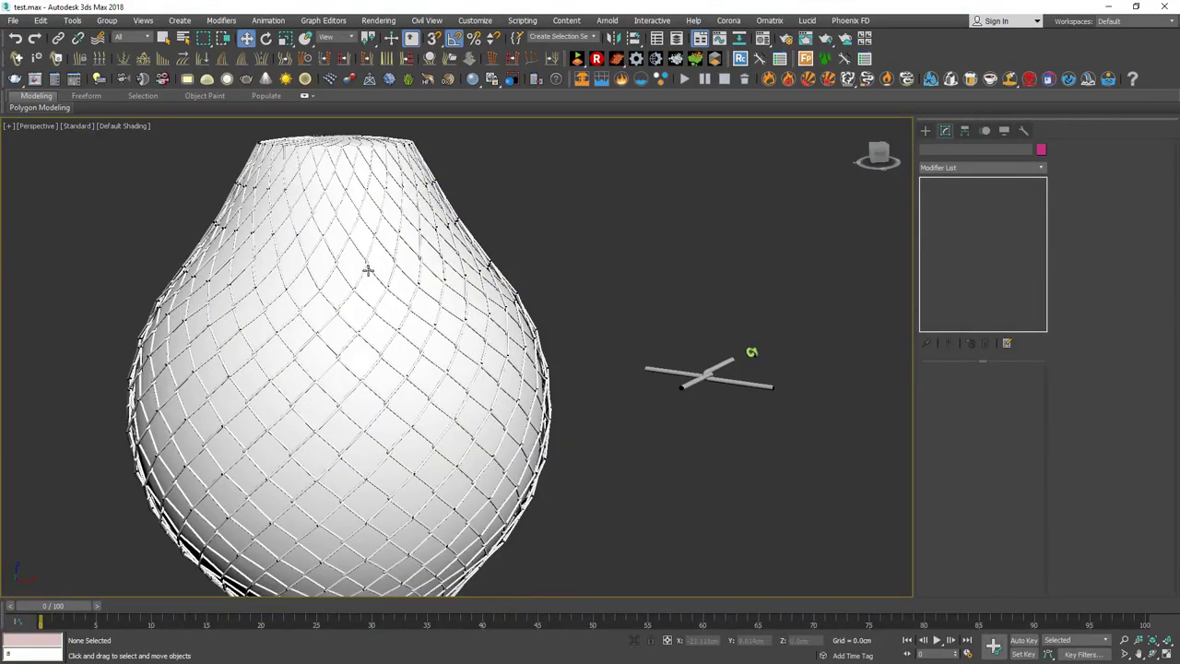
right_click(595, 261)
Hide one set of net strands and reframe the view on the whole vase.
click(620, 205)
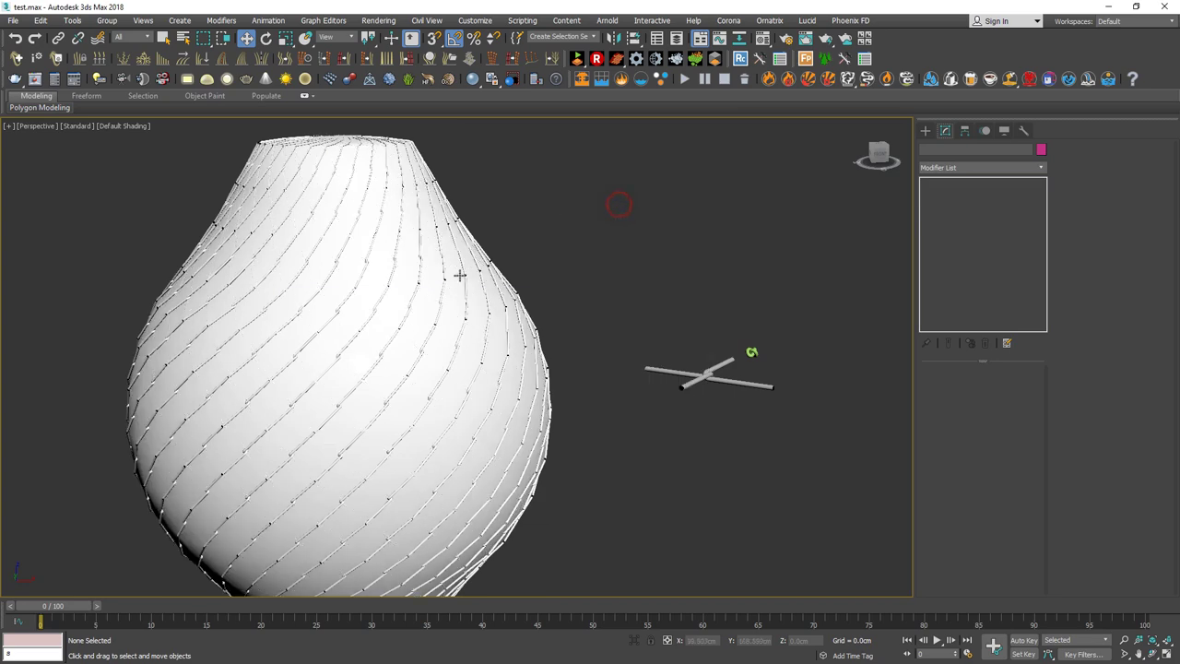
click(467, 373)
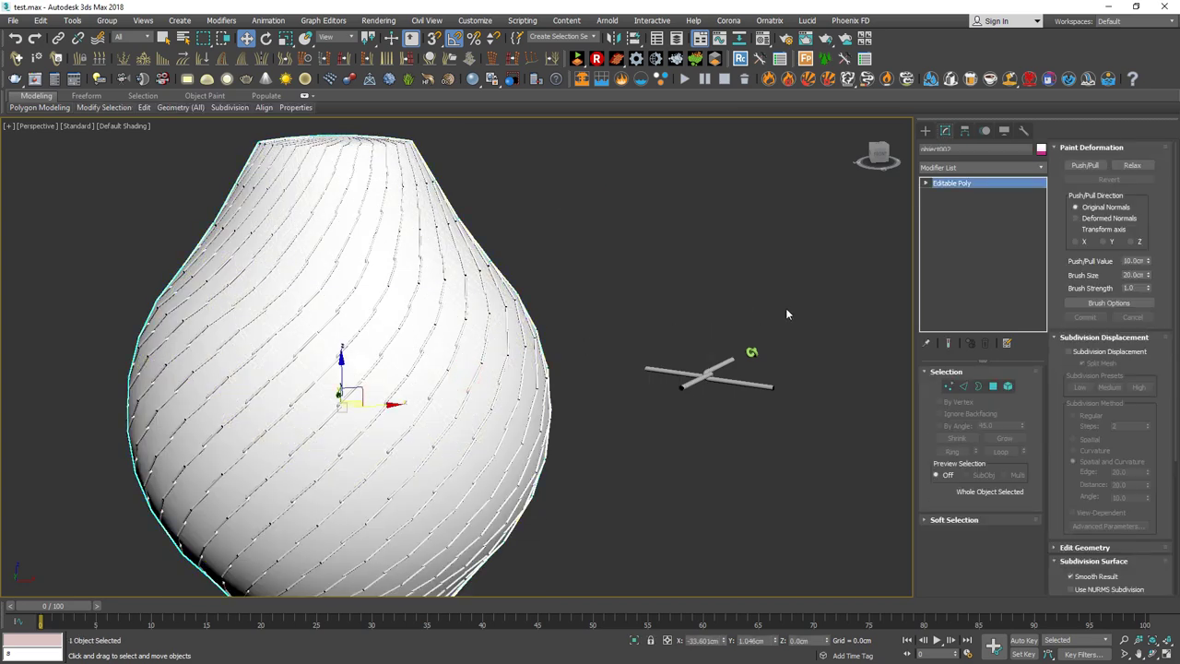
click(752, 352)
scroll(613, 424, down, 2)
mouse_move(582, 412)
alt+middle_down()
mouse_move(547, 342)
mouse_move(442, 343)
alt+middle_up()
click(442, 344)
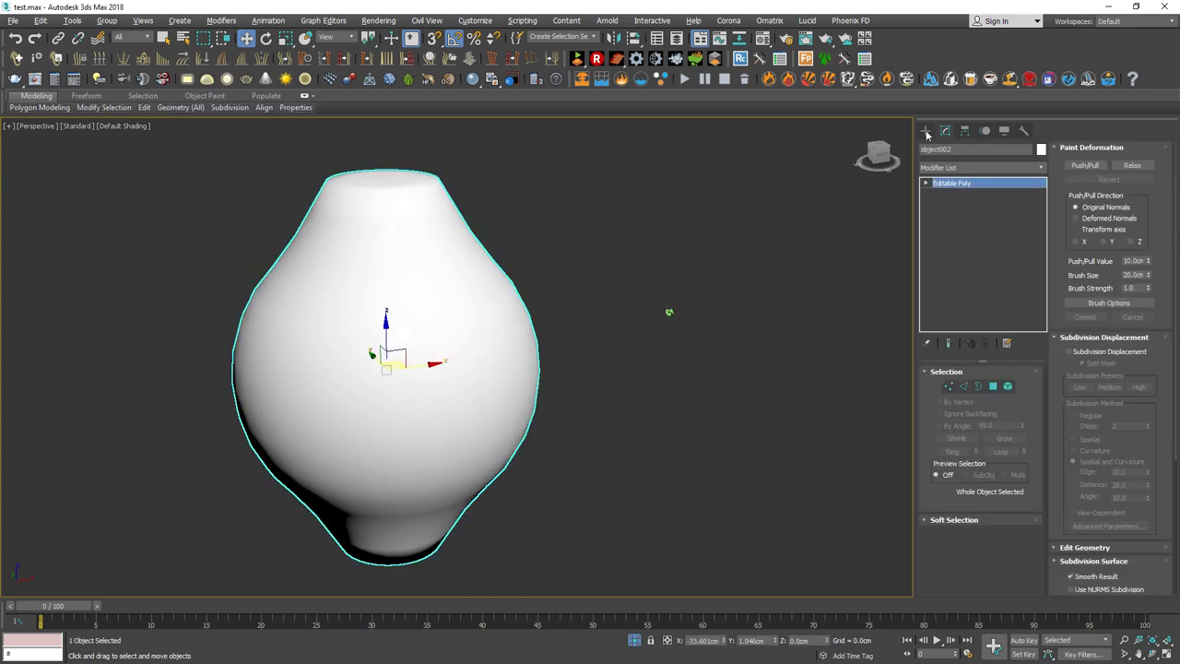
Create a Compound Scatter from the torus knot using the vase as the distribution object.
click(926, 130)
click(964, 166)
click(963, 203)
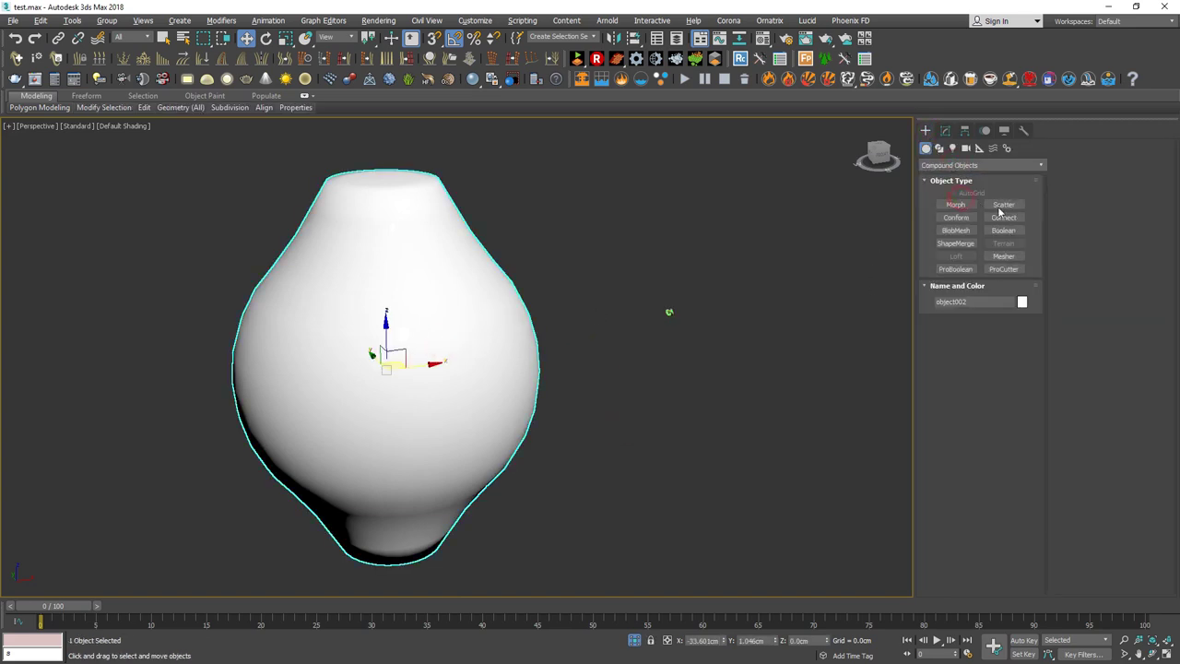
click(714, 359)
click(669, 313)
click(1014, 205)
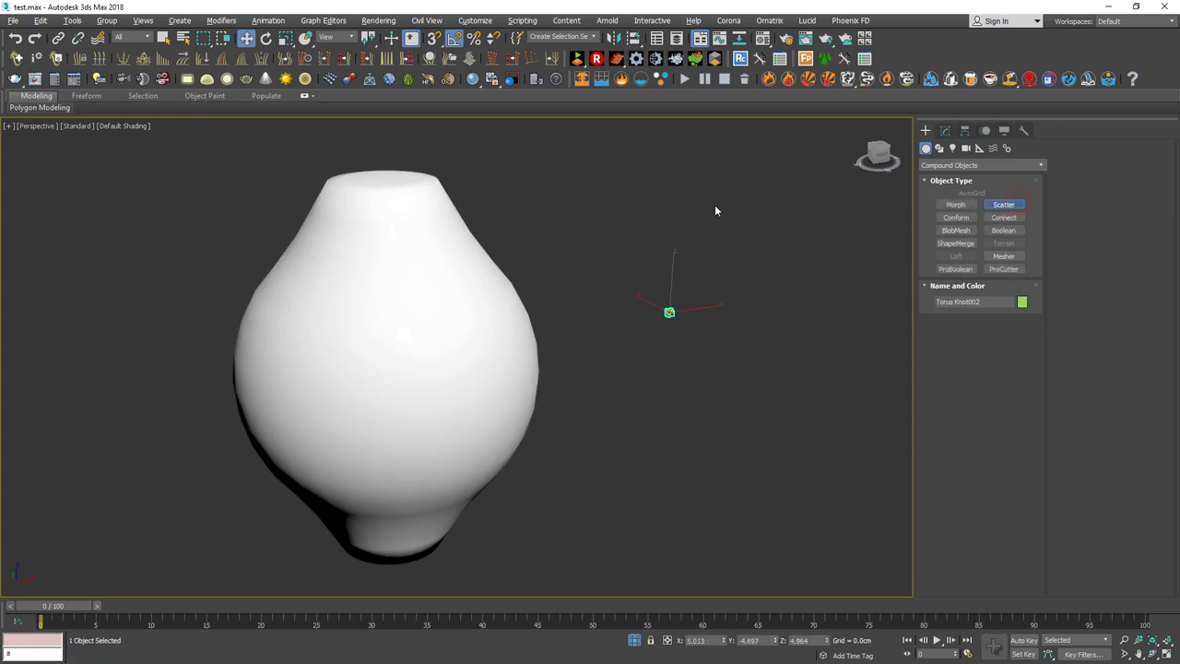
click(983, 354)
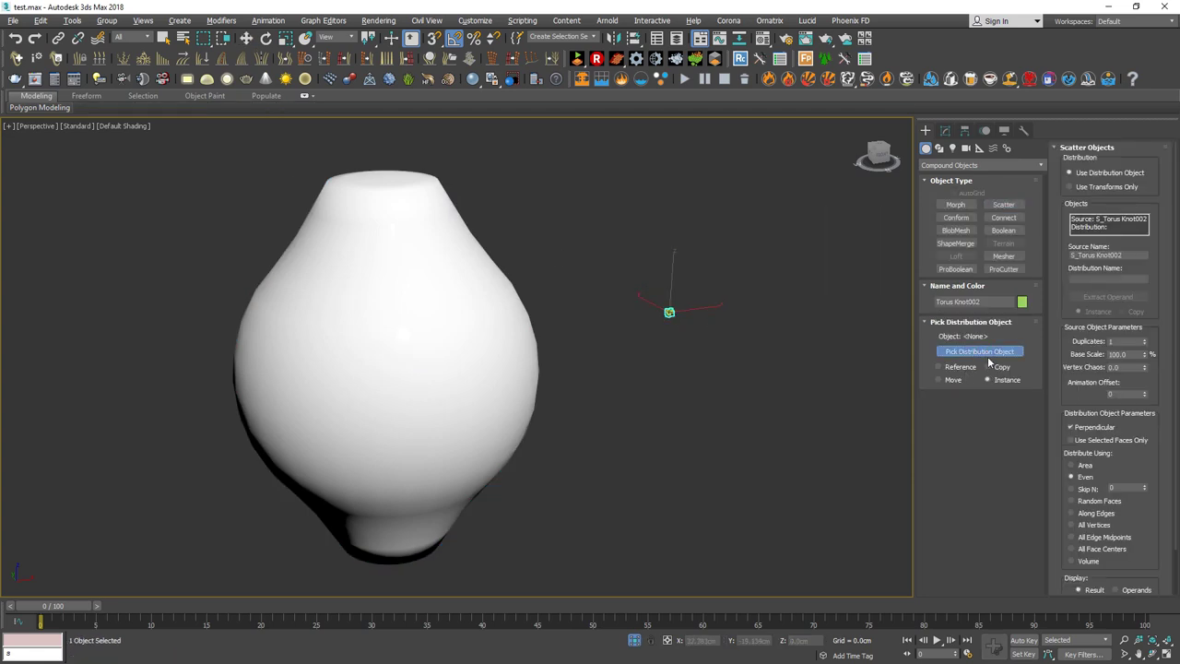
click(438, 353)
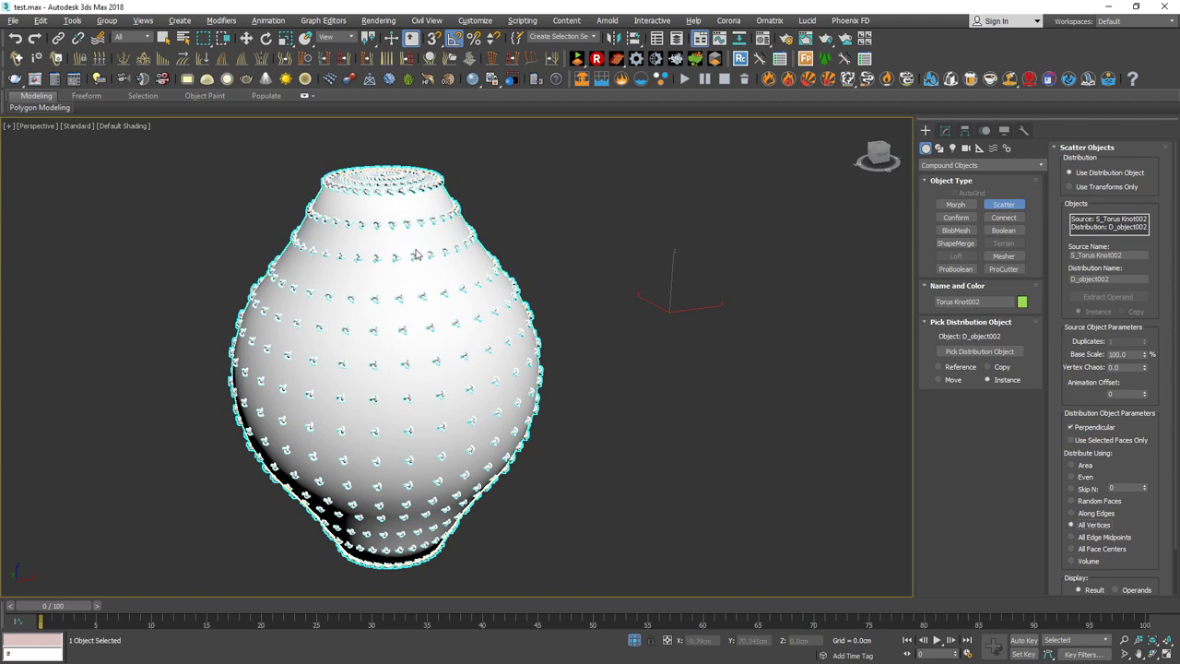
Convert the scattered knots to Editable Poly and select all their polygons.
scroll(435, 401, up, 3)
scroll(435, 401, down, 3)
scroll(493, 368, up, 3)
right_click(505, 322)
mouse_move(532, 451)
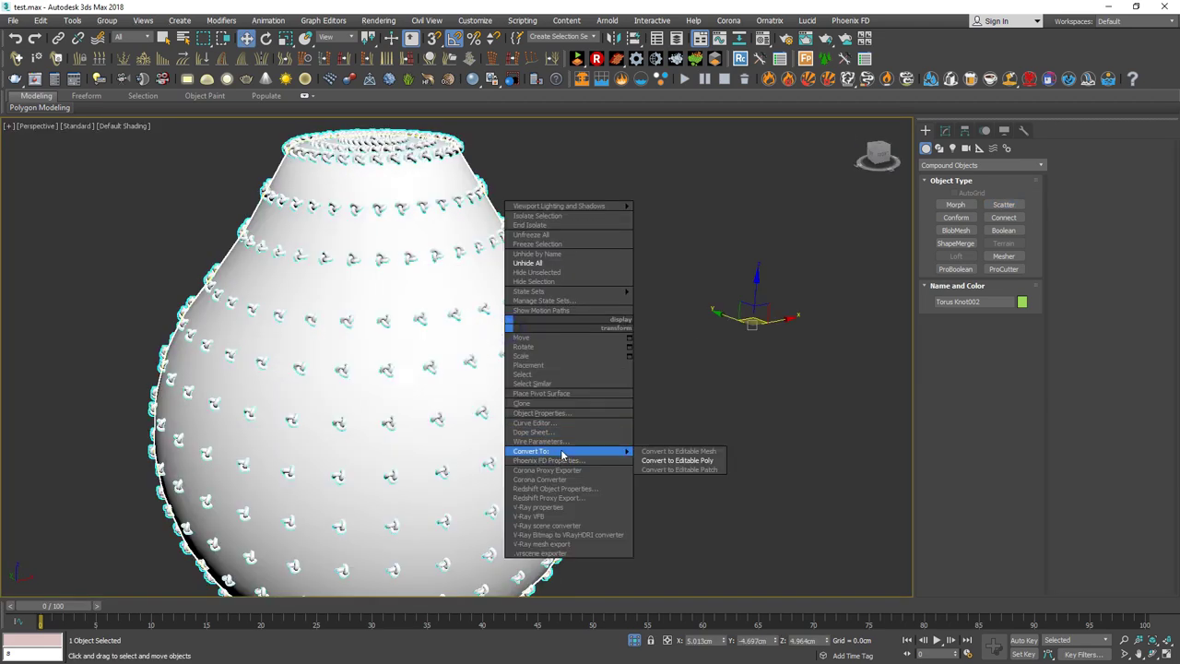
click(683, 460)
key(4)
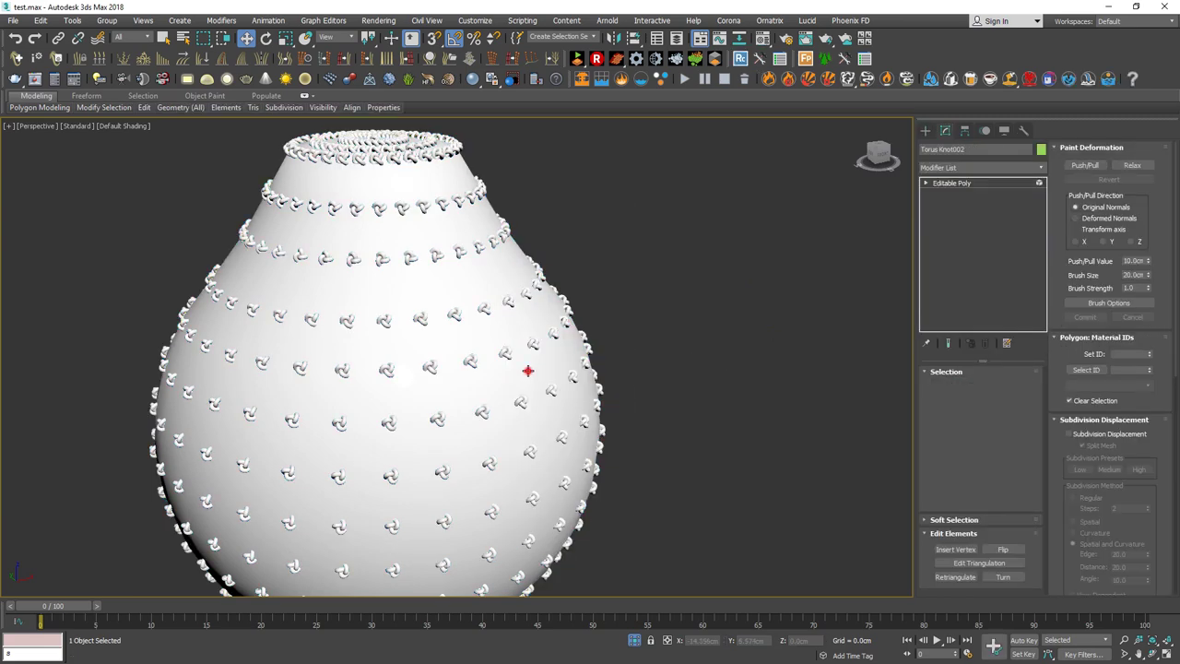
key(ctrl+a)
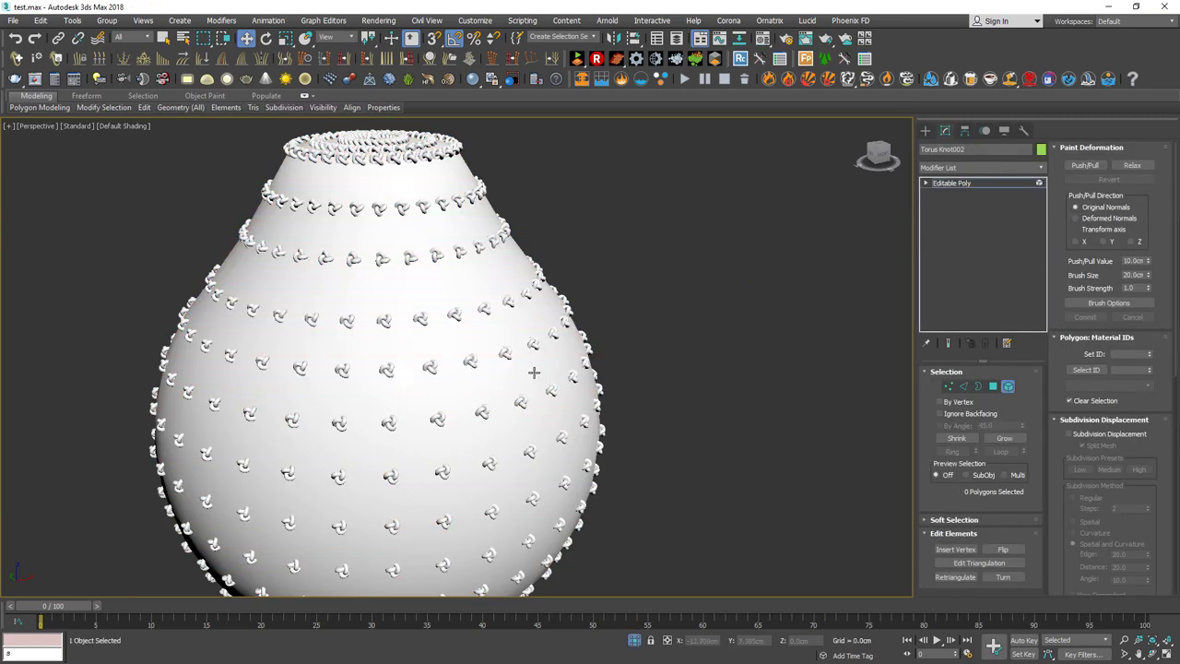
alt+middle_drag(505, 389, 337, 327)
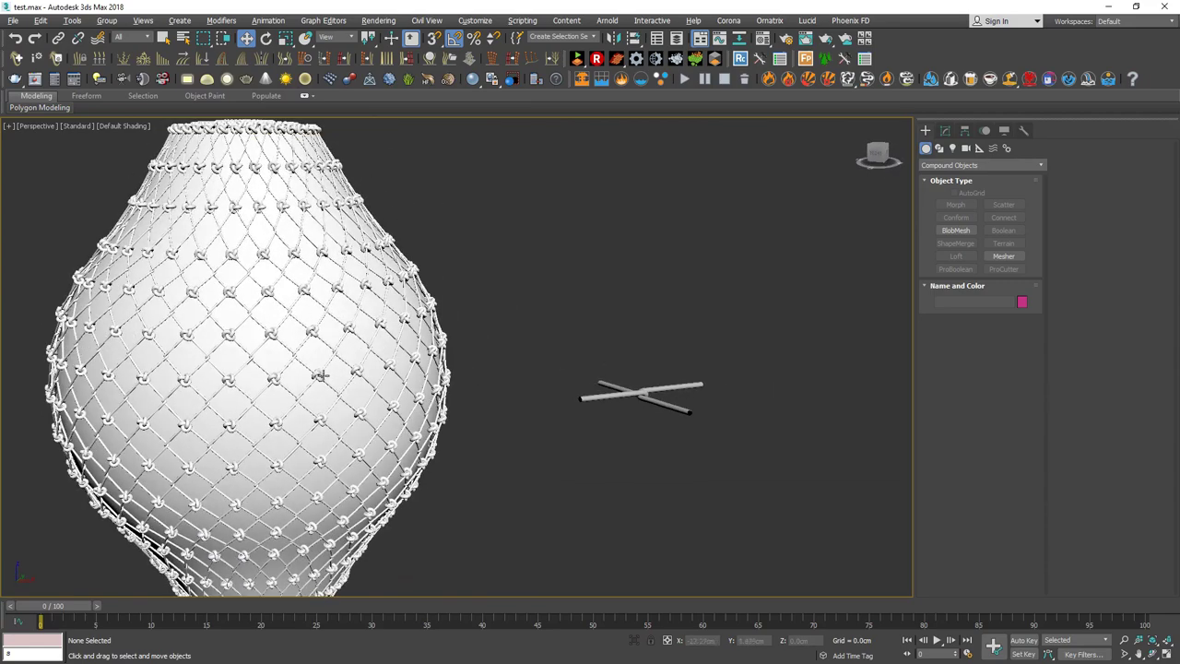
scroll(337, 327, up, 10)
scroll(337, 327, down, 8)
mouse_move(337, 327)
alt+middle_down()
mouse_move(304, 347)
mouse_move(332, 268)
alt+middle_up()
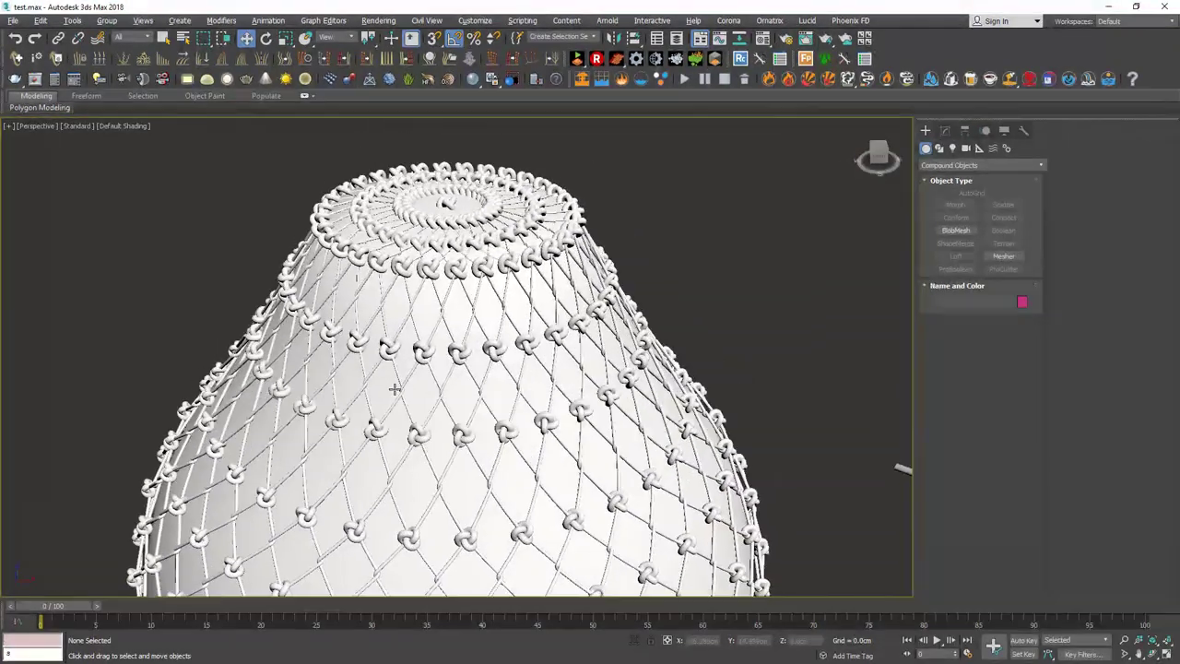
scroll(423, 260, up, 2)
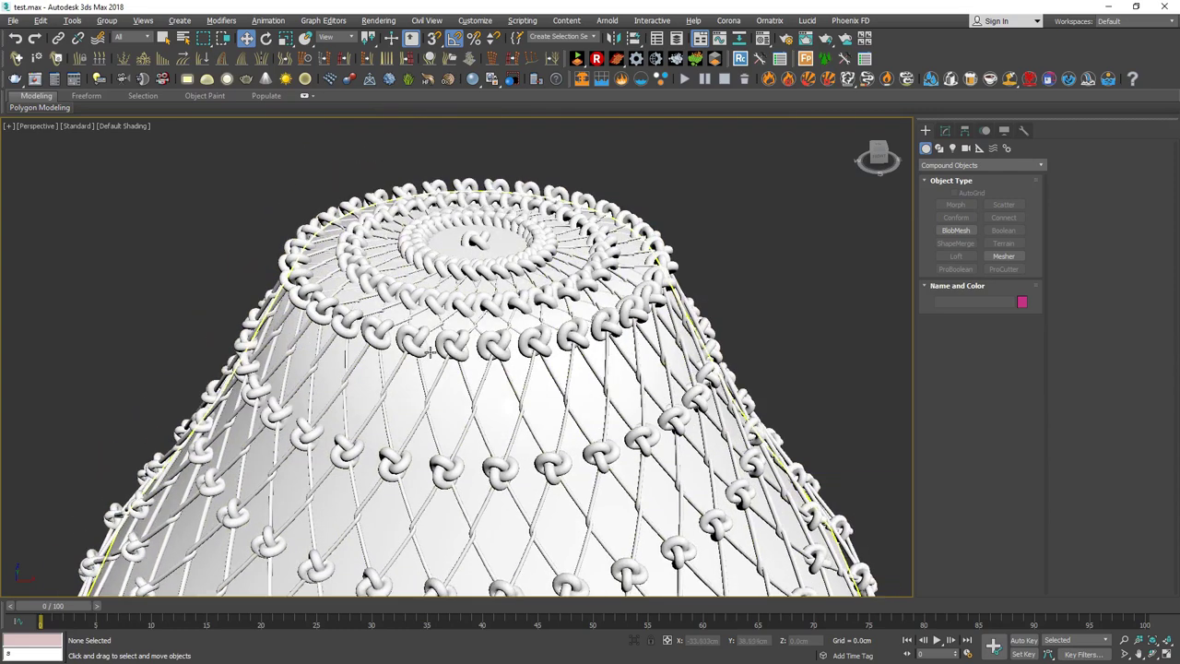
alt+middle_drag(423, 260, 451, 366)
scroll(451, 366, up, 3)
scroll(451, 366, down, 5)
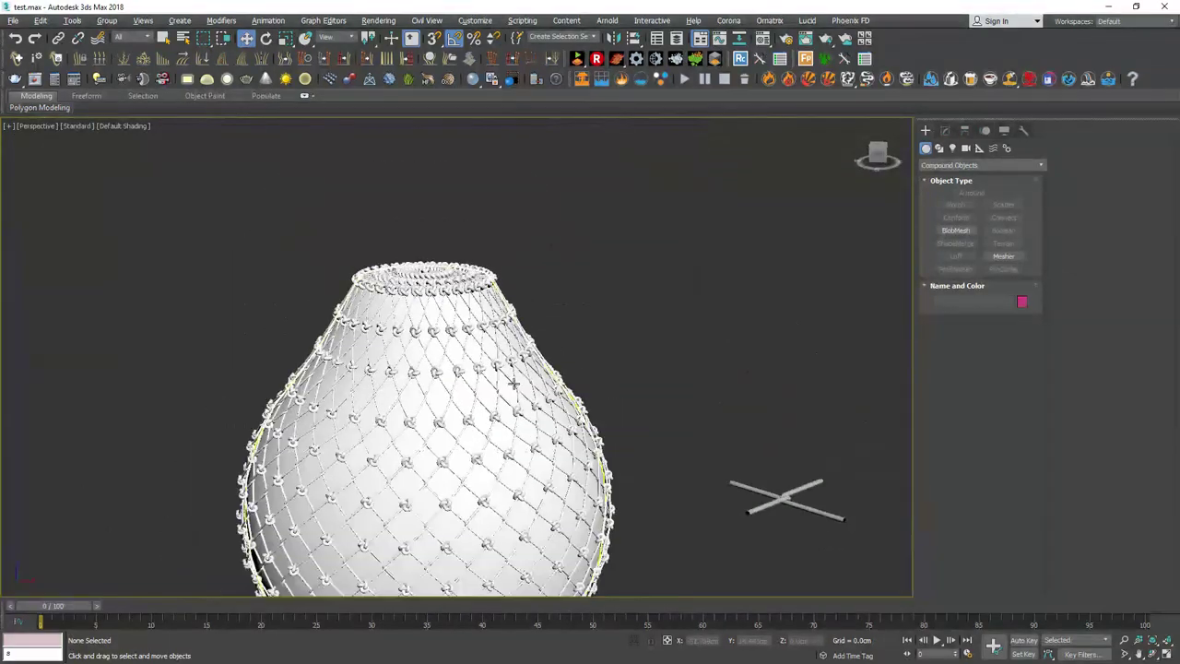
alt+middle_drag(595, 377, 479, 387)
scroll(415, 402, up, 4)
mouse_move(356, 362)
alt+middle_down()
mouse_move(455, 361)
mouse_move(486, 321)
alt+middle_up()
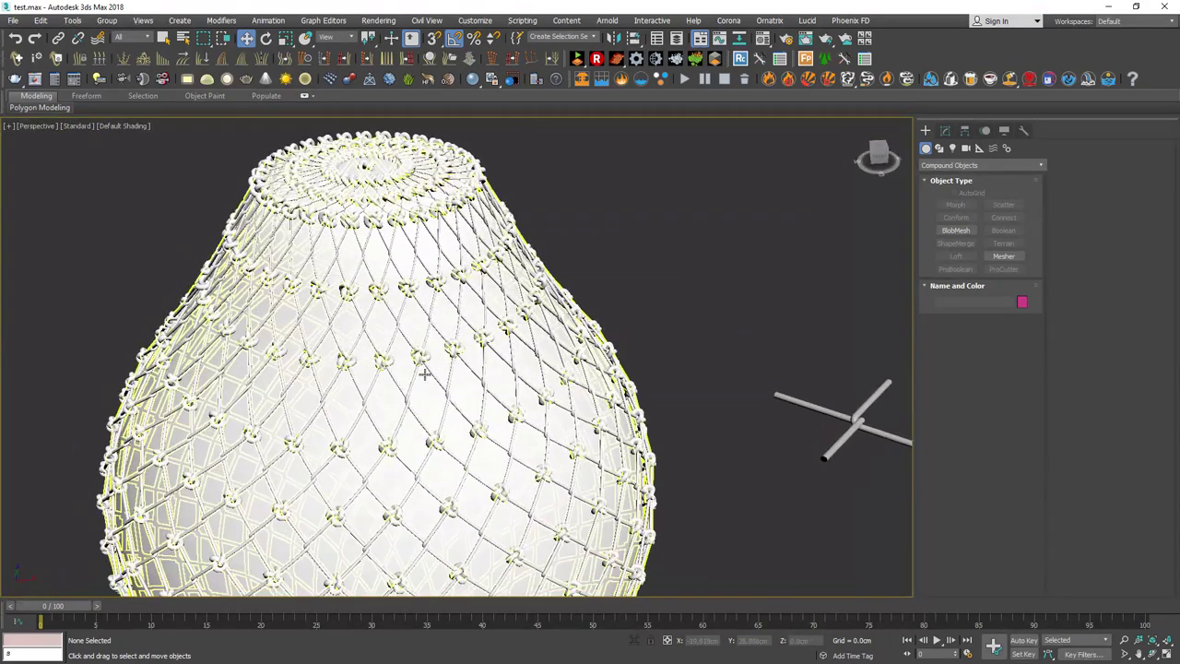
scroll(400, 369, up, 5)
scroll(400, 368, down, 3)
scroll(400, 369, down, 3)
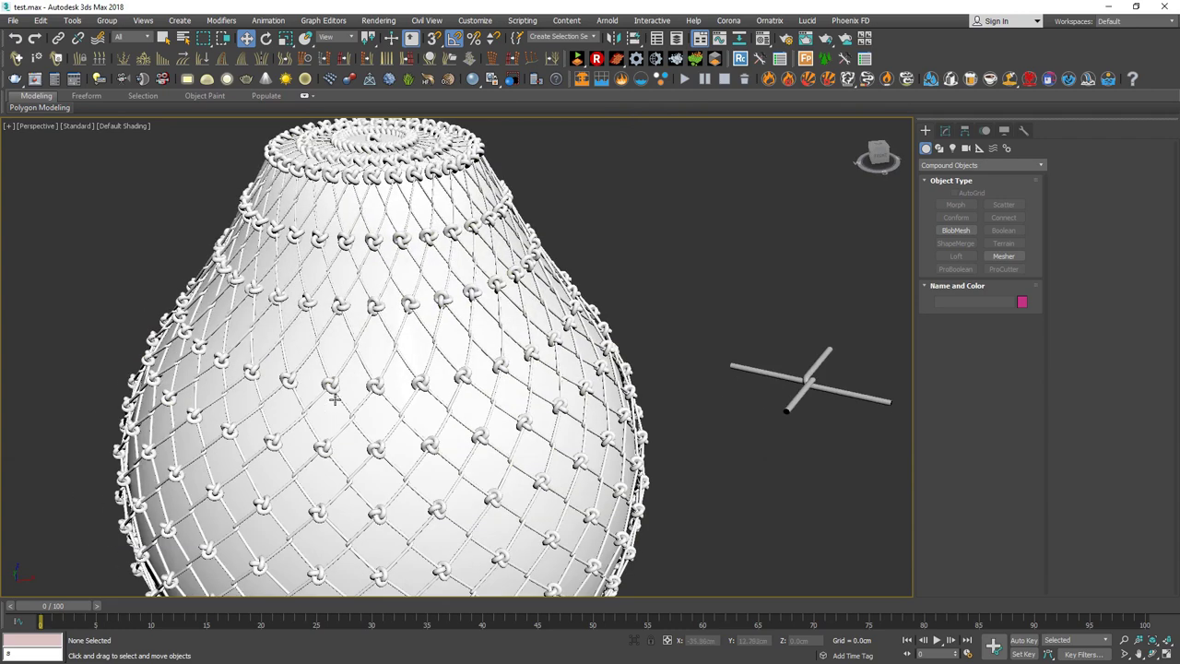
scroll(376, 389, up, 3)
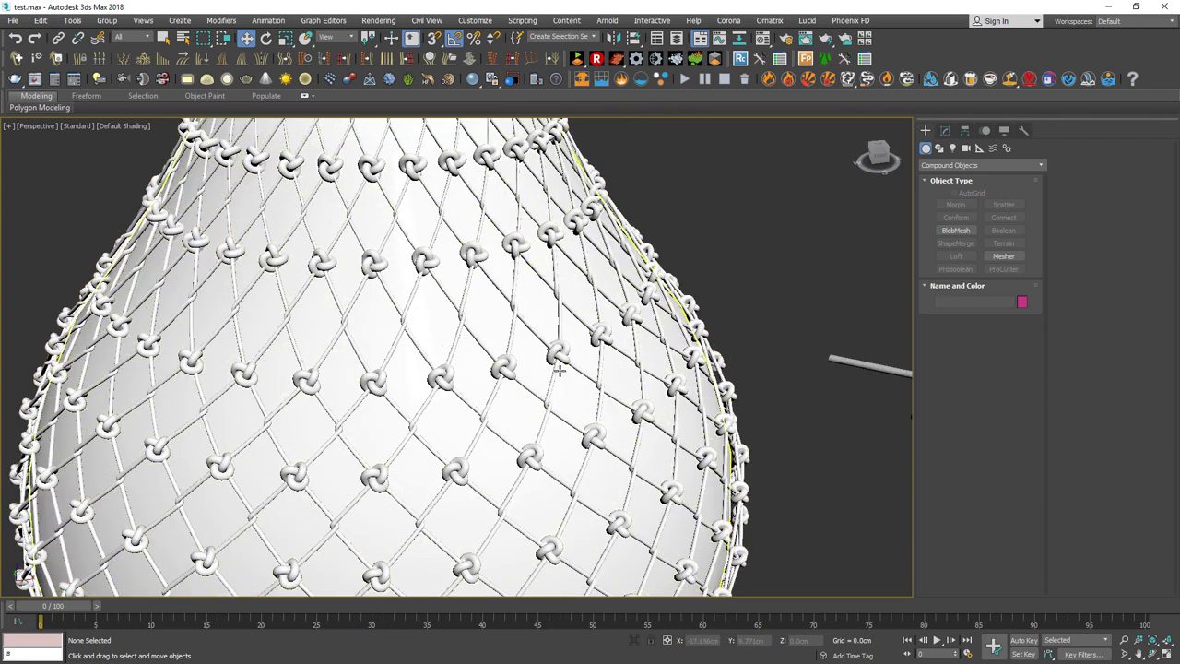
alt+middle_drag(824, 335, 548, 389)
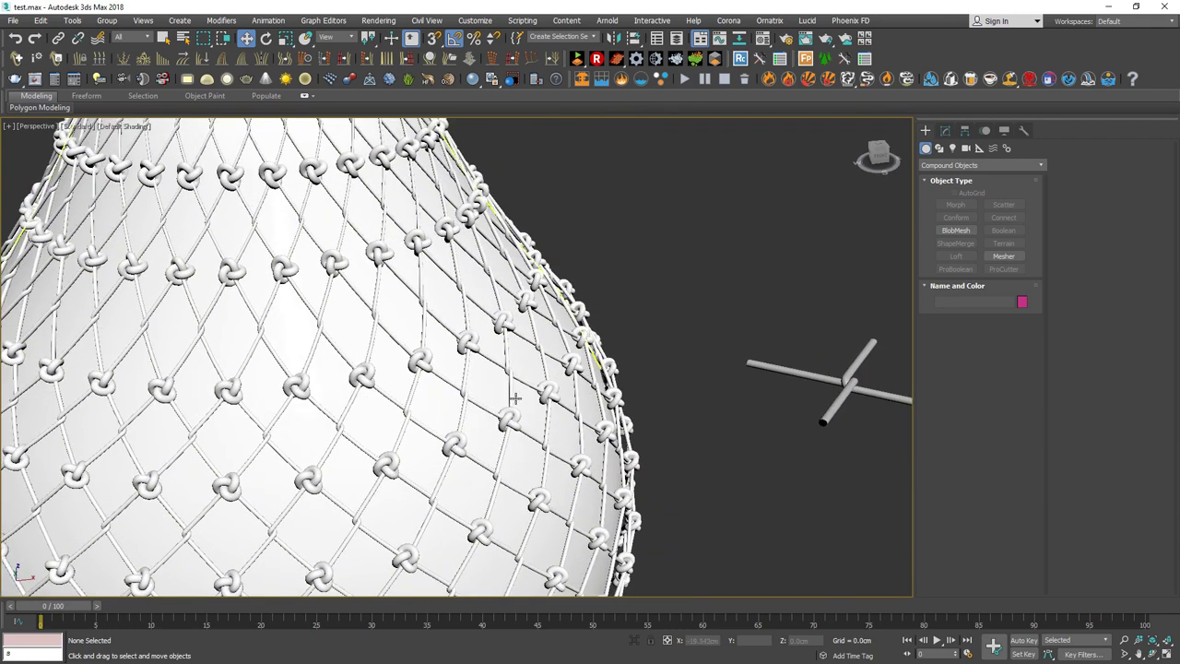
alt+middle_drag(756, 284, 447, 332)
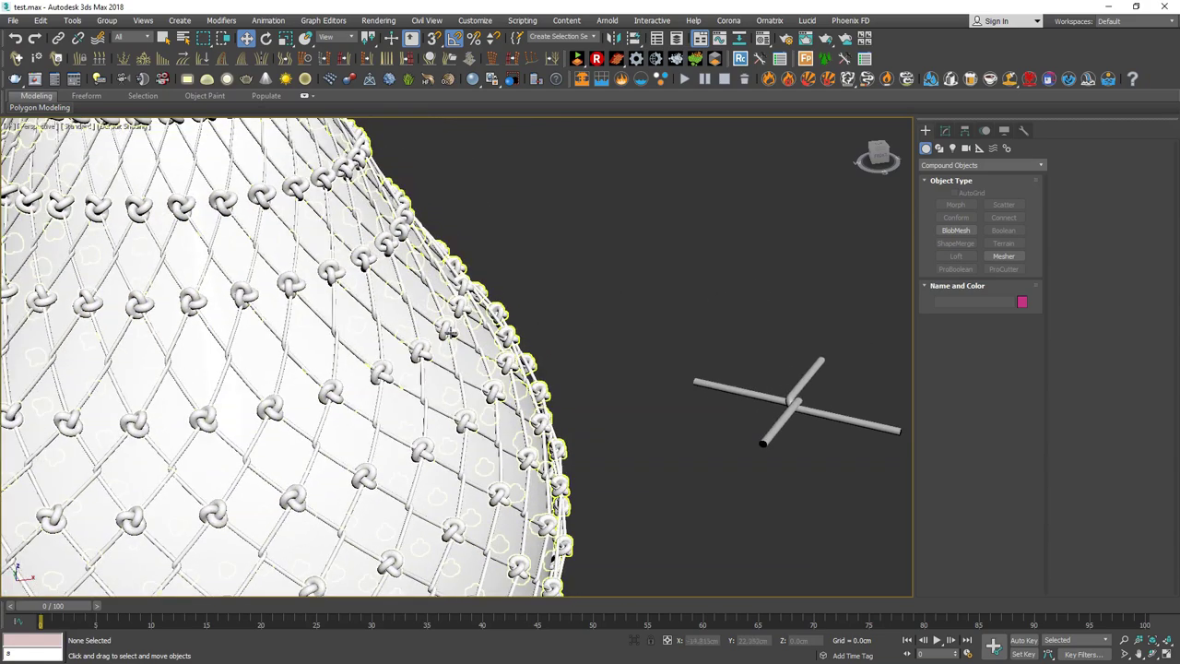
alt+middle_drag(554, 374, 427, 296)
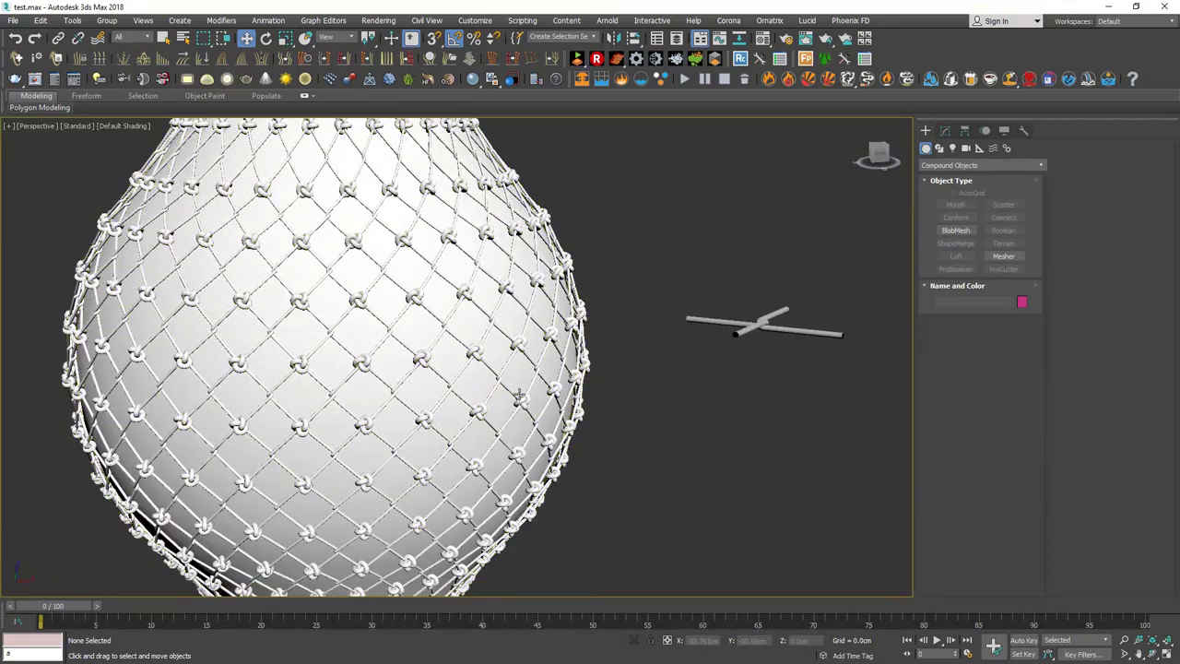
scroll(428, 304, up, 2)
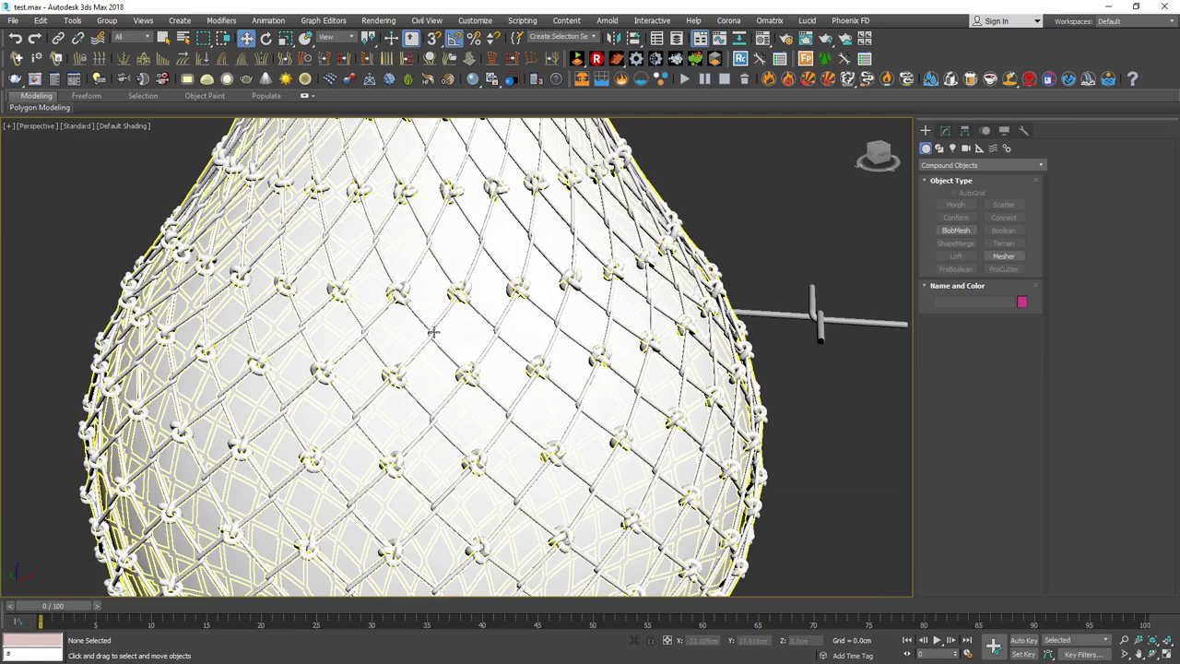
scroll(438, 396, up, 5)
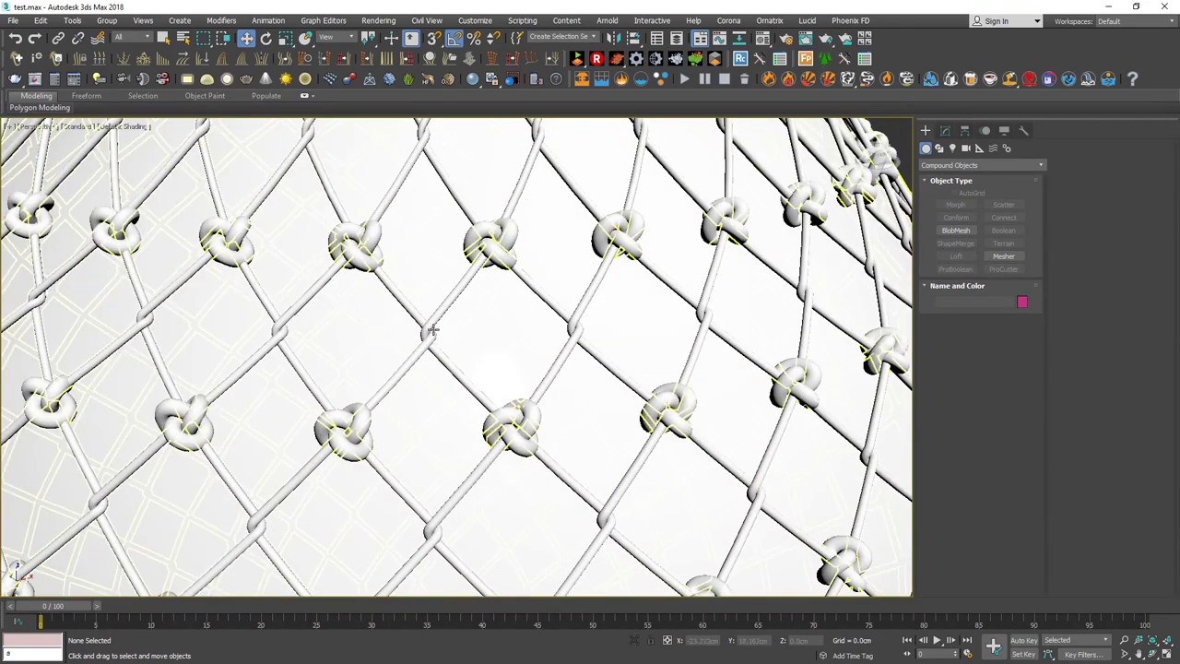
scroll(500, 248, down, 3)
scroll(500, 248, down, 4)
mouse_move(501, 248)
alt+middle_down()
mouse_move(428, 365)
mouse_move(422, 342)
mouse_move(429, 337)
mouse_move(431, 366)
alt+middle_up()
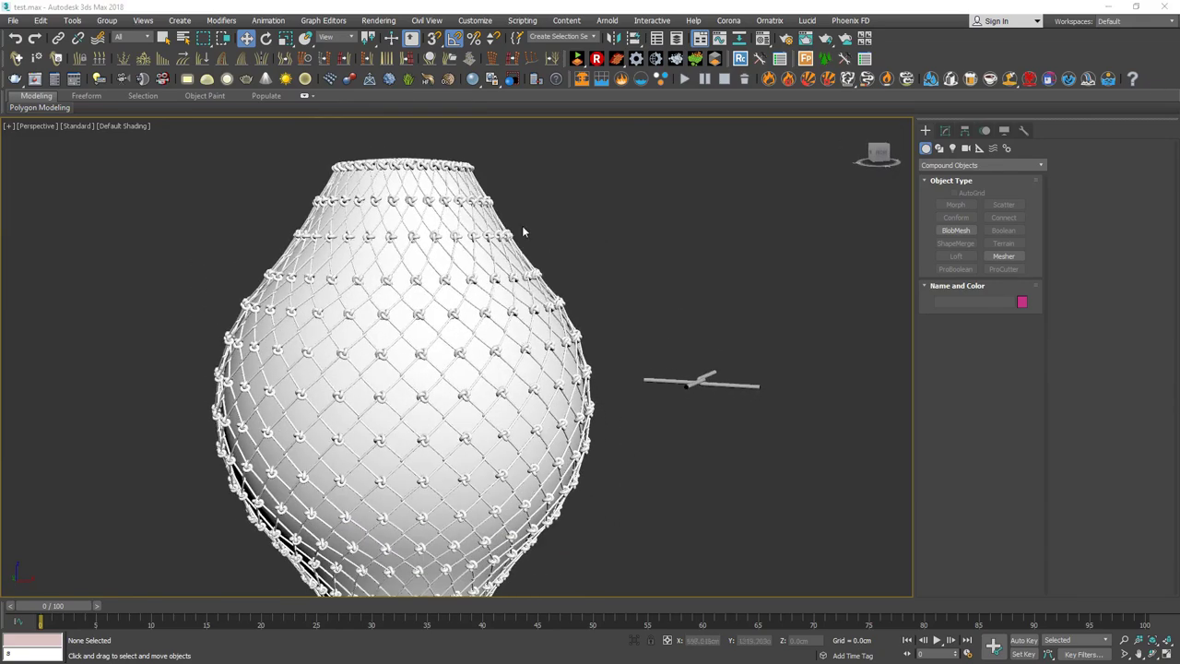
mouse_move(801, 358)
alt+middle_down()
mouse_move(639, 293)
mouse_move(623, 367)
alt+middle_up()
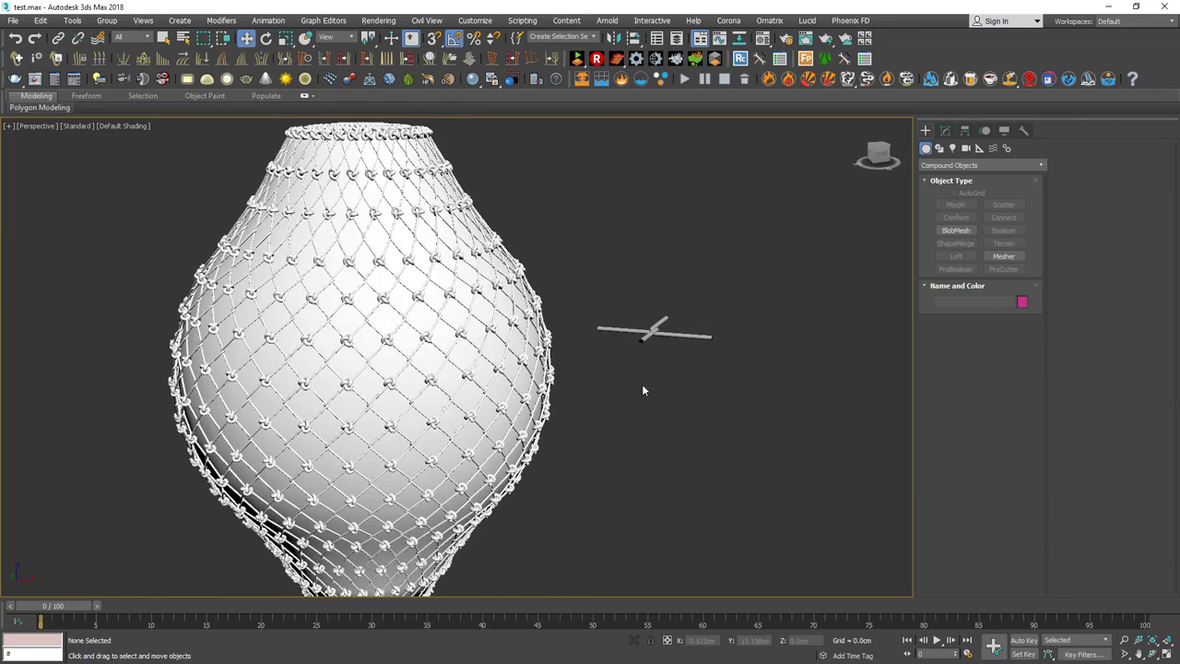
Switch to a wireframe Top view and select the X-shaped object.
key(t)
key(F3)
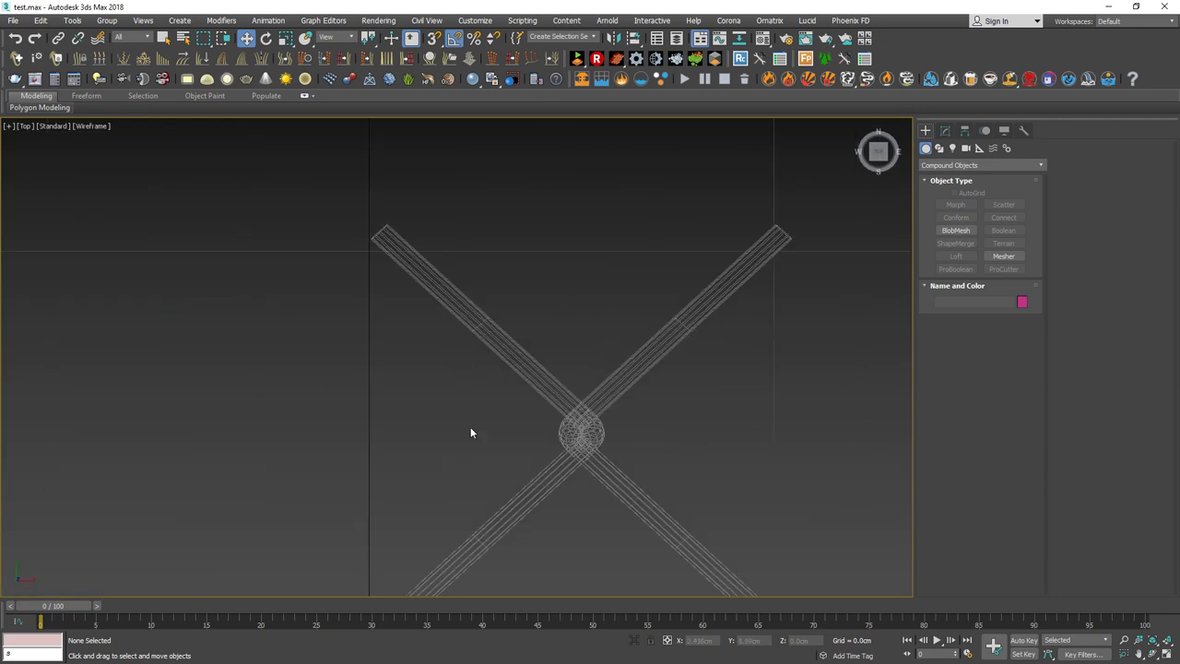
click(392, 243)
click(452, 335)
scroll(427, 379, down, 3)
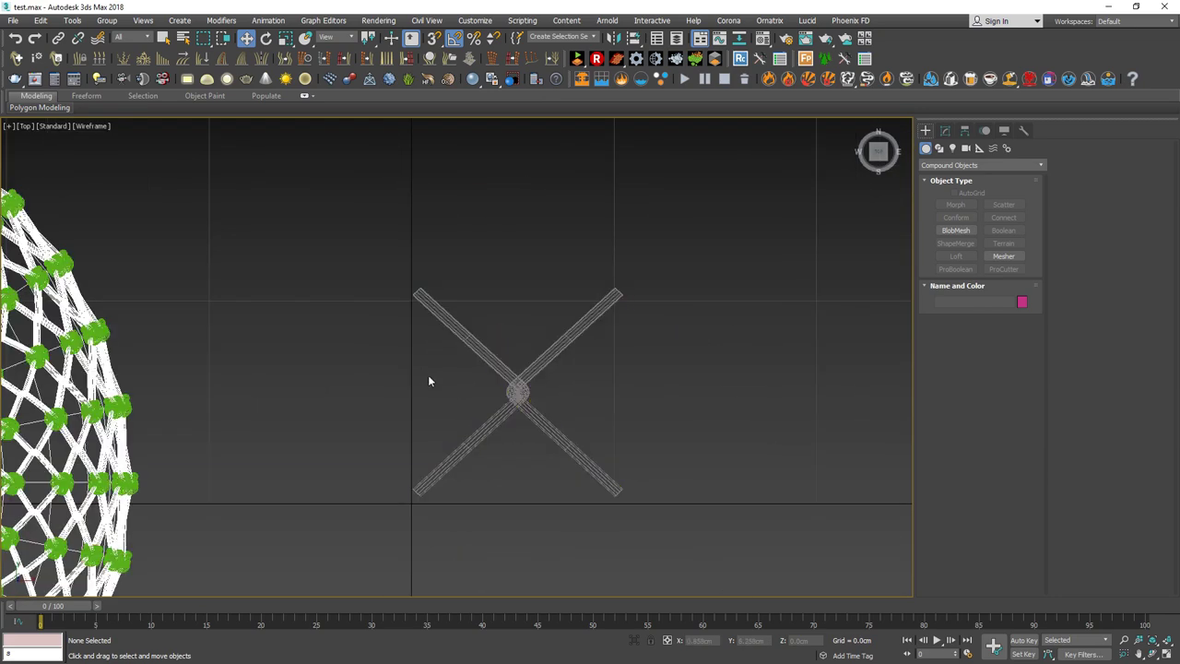
scroll(462, 408, up, 2)
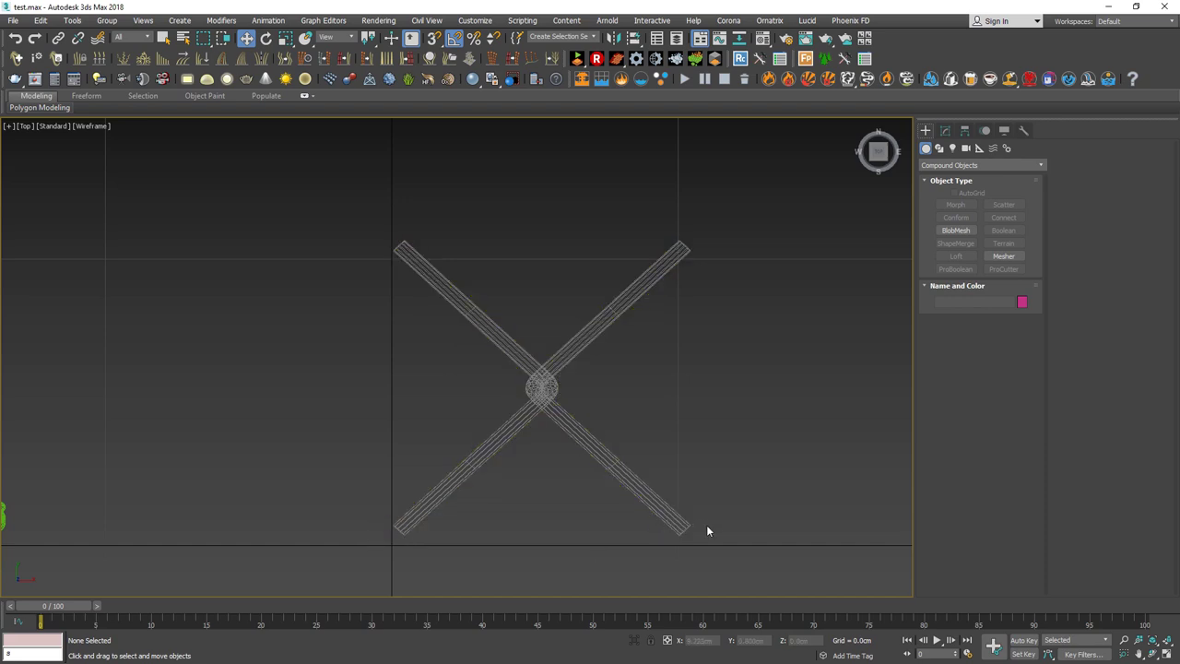
Make a copy of the X object placed to its right.
click(544, 391)
middle_drag(585, 386, 537, 390)
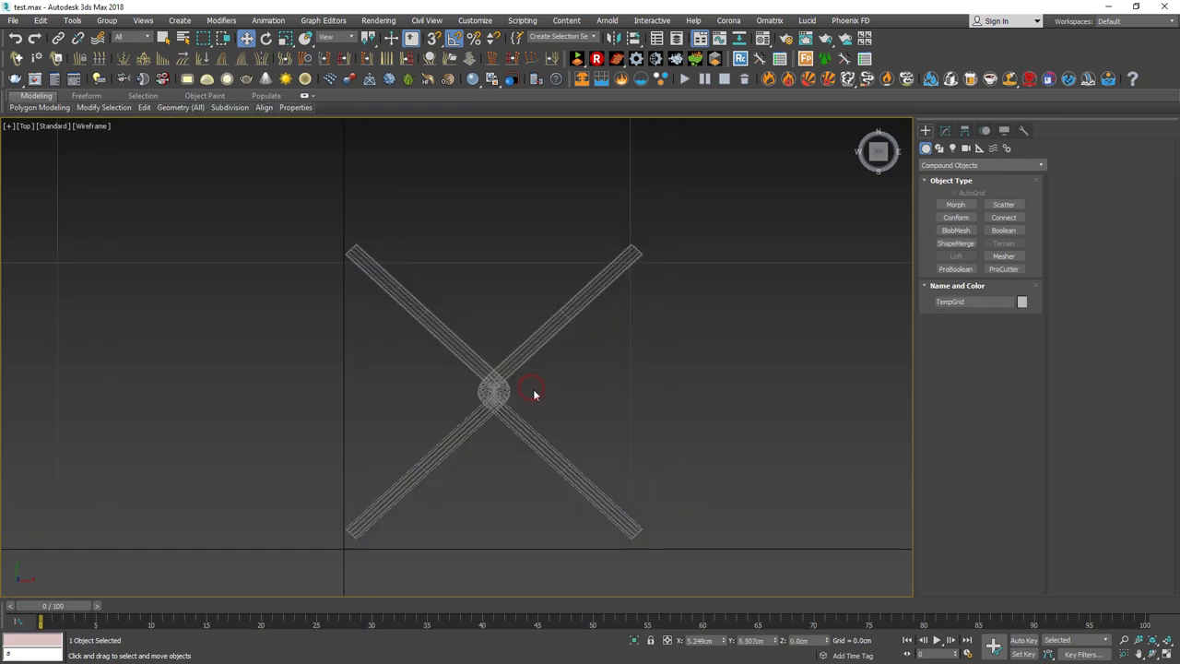
shift+drag(534, 392, 834, 418)
click(603, 391)
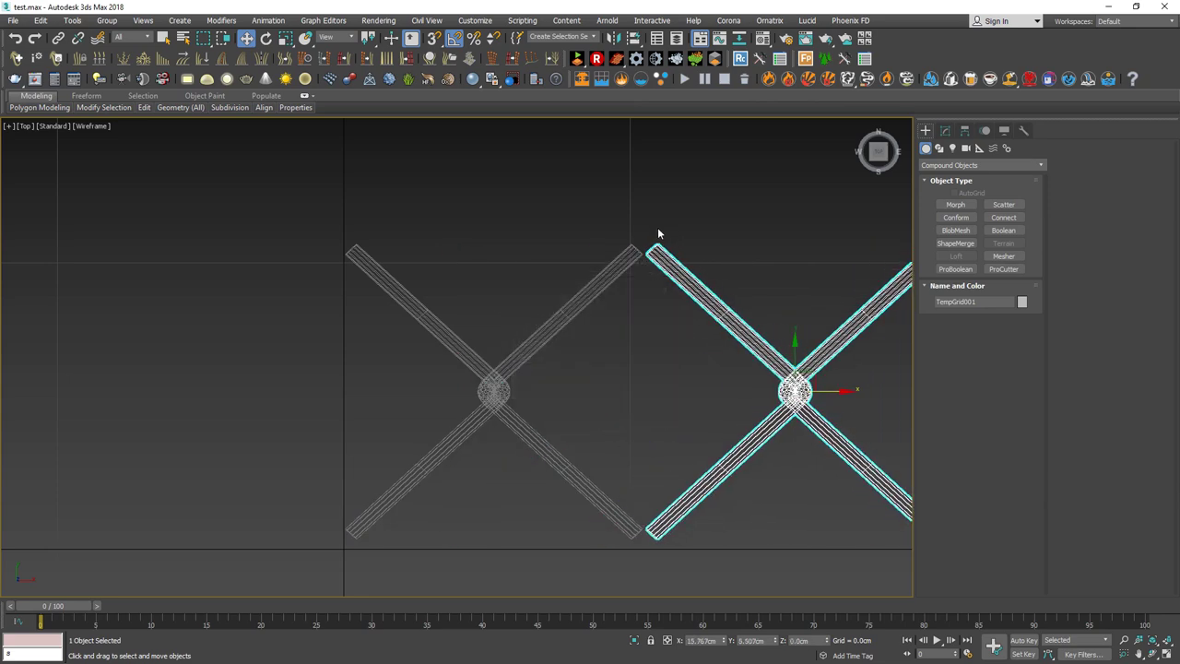
Delete the duplicate X and recentre the Top view on the remaining cross.
middle_drag(593, 323, 567, 331)
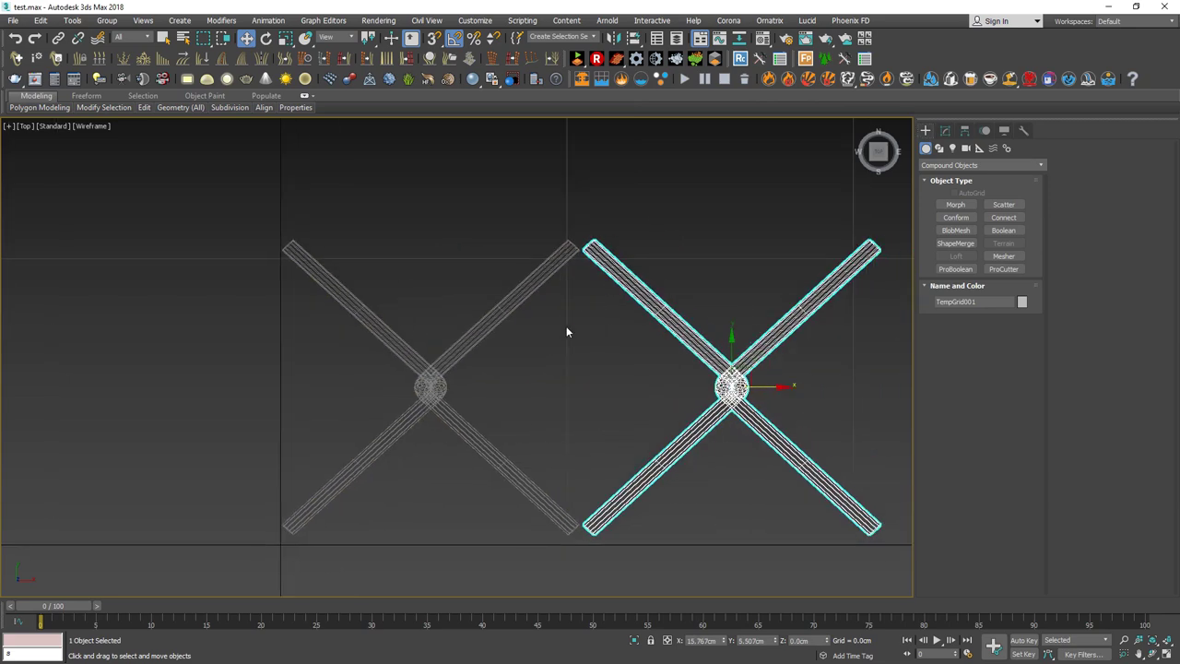
scroll(582, 390, down, 3)
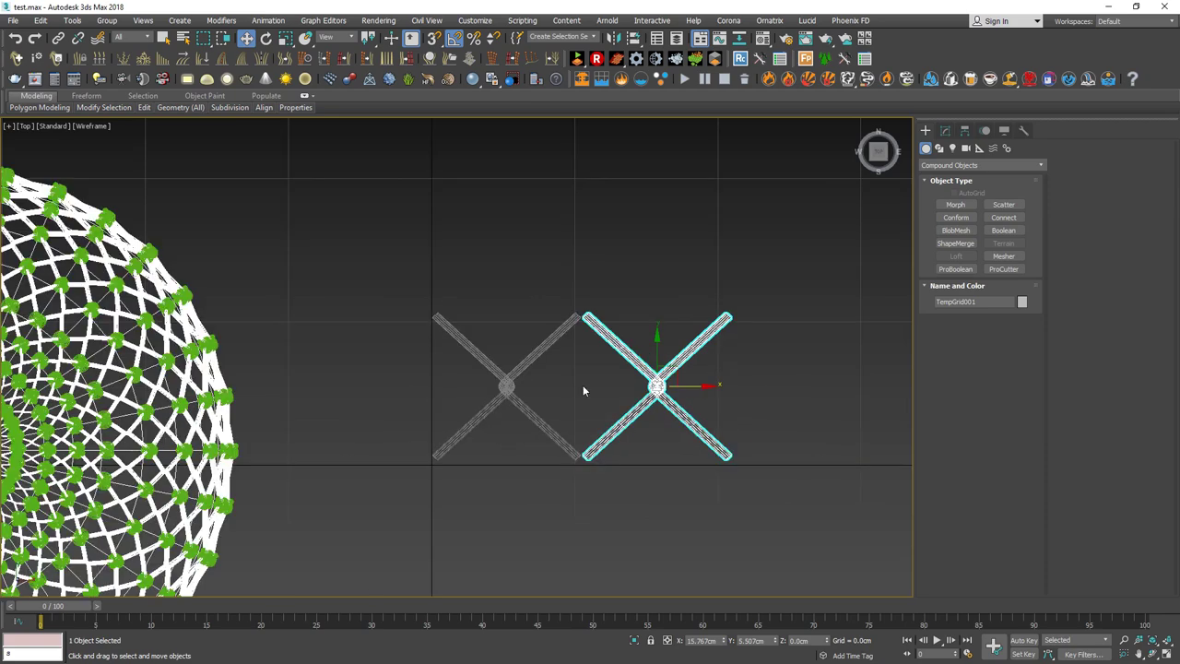
key(Delete)
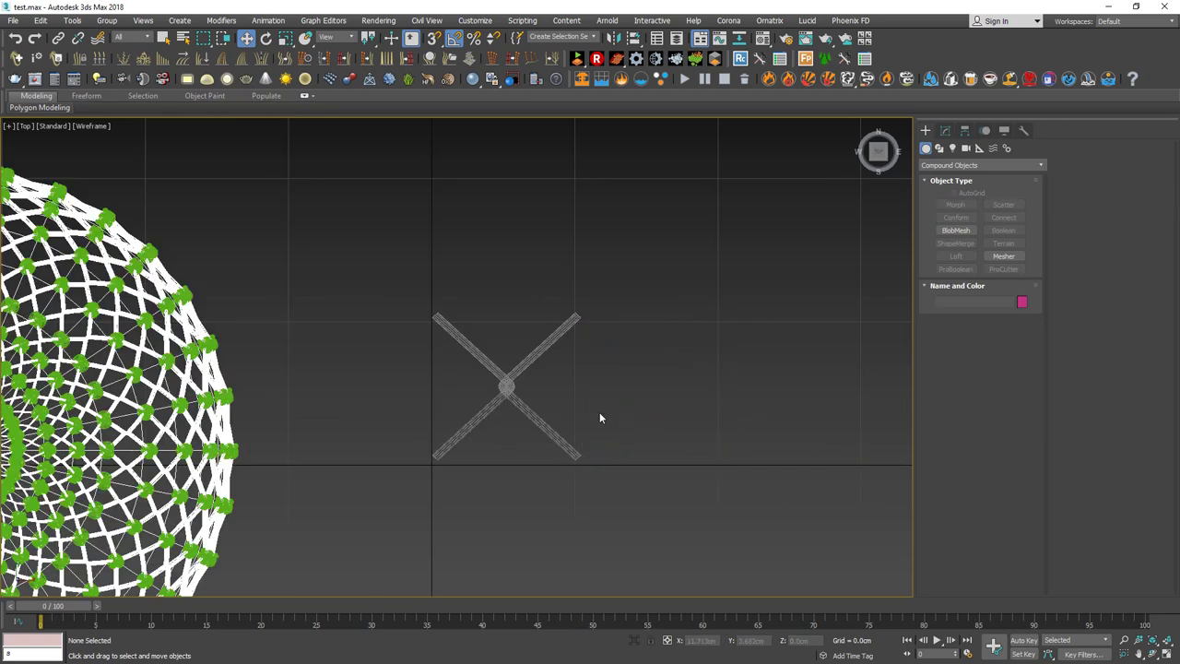
mouse_move(511, 412)
middle_down()
mouse_move(590, 334)
mouse_move(566, 366)
middle_up()
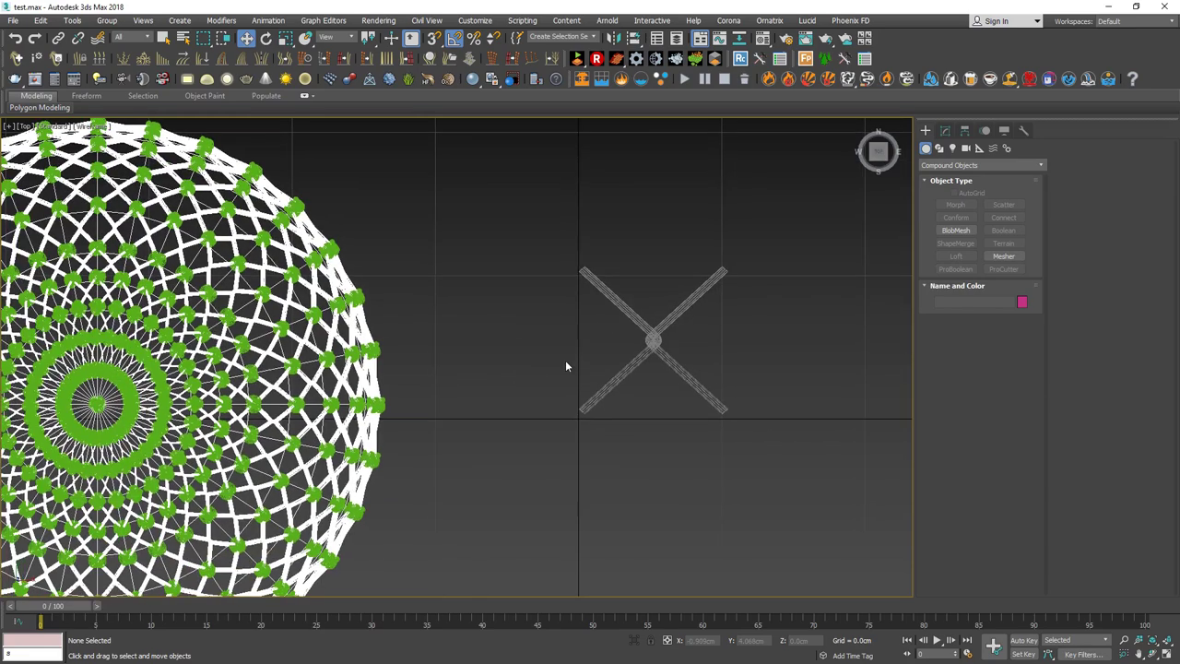
Switch to a shaded Perspective view and zoom and orbit around the knotted net.
key(p)
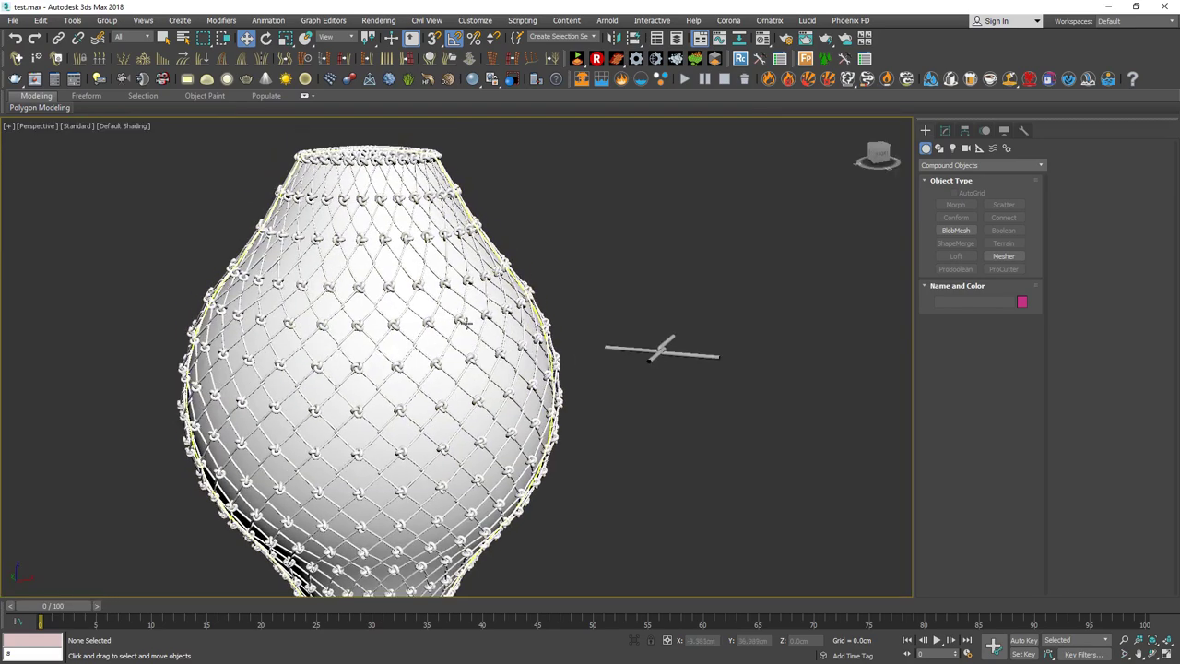
scroll(515, 376, up, 5)
scroll(380, 331, down, 5)
scroll(450, 312, down, 2)
scroll(427, 315, up, 1)
scroll(455, 286, up, 4)
scroll(473, 296, up, 3)
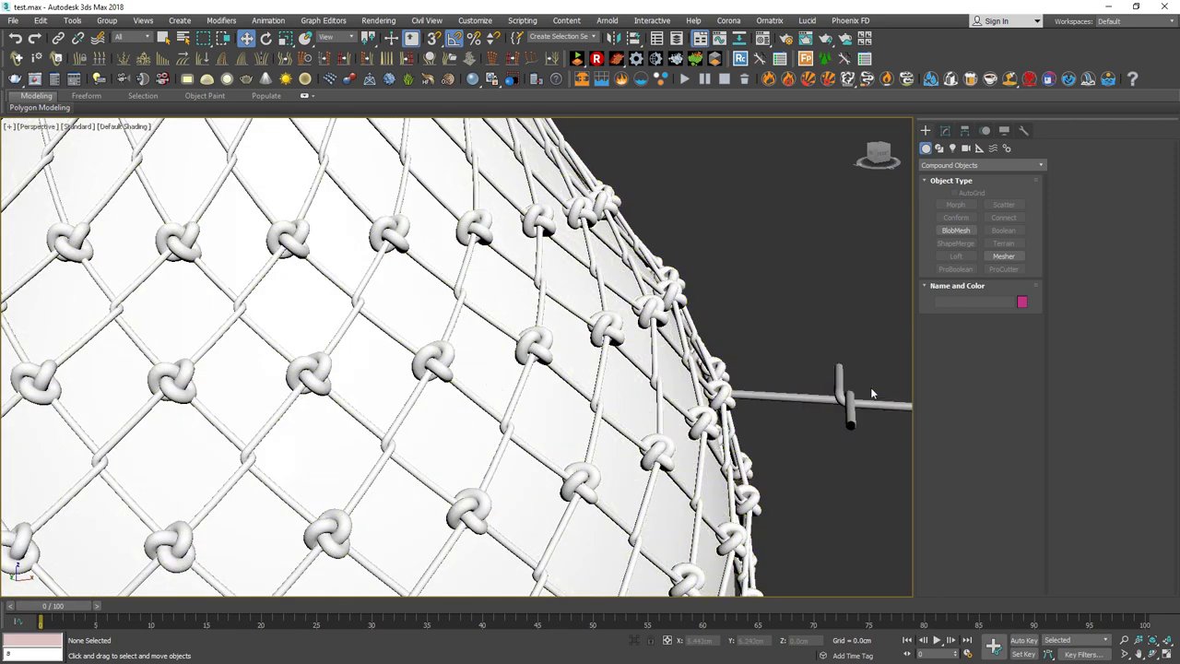
middle_drag(646, 387, 552, 405)
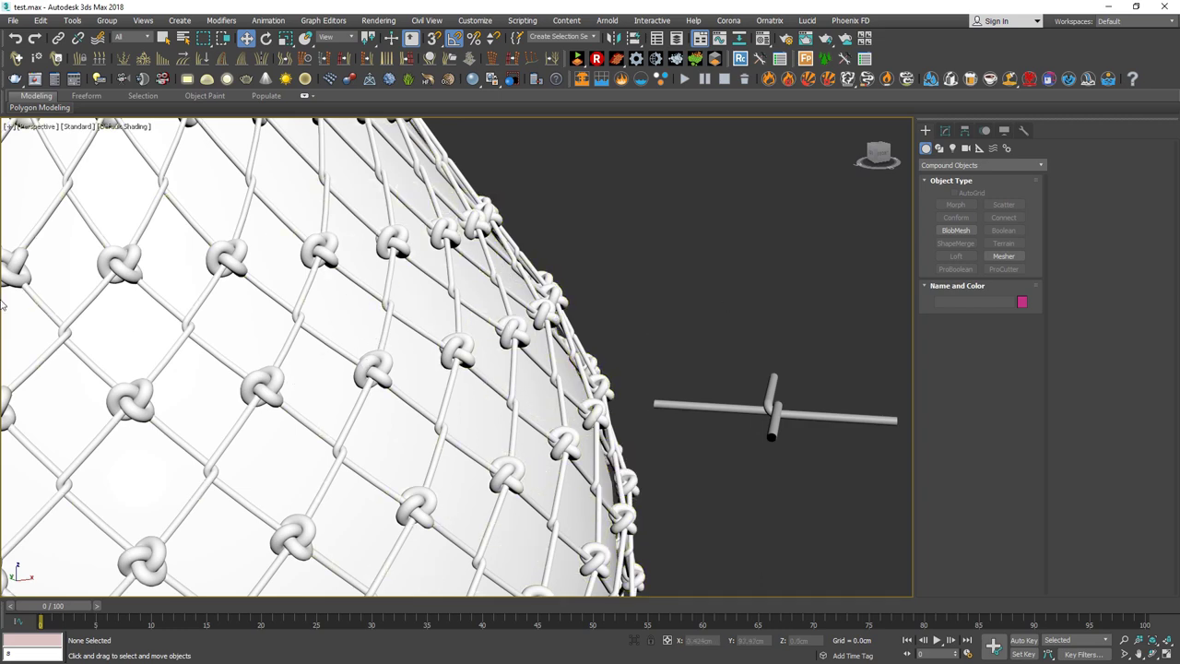
scroll(276, 280, down, 5)
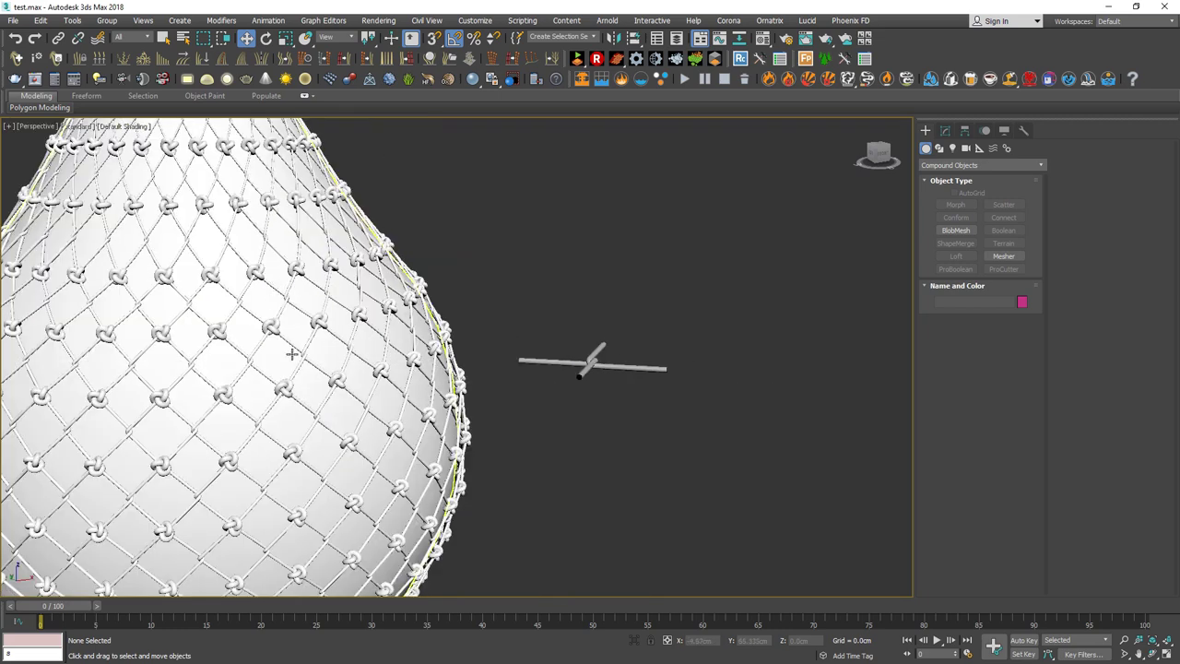
alt+middle_drag(276, 280, 404, 406)
scroll(404, 405, up, 4)
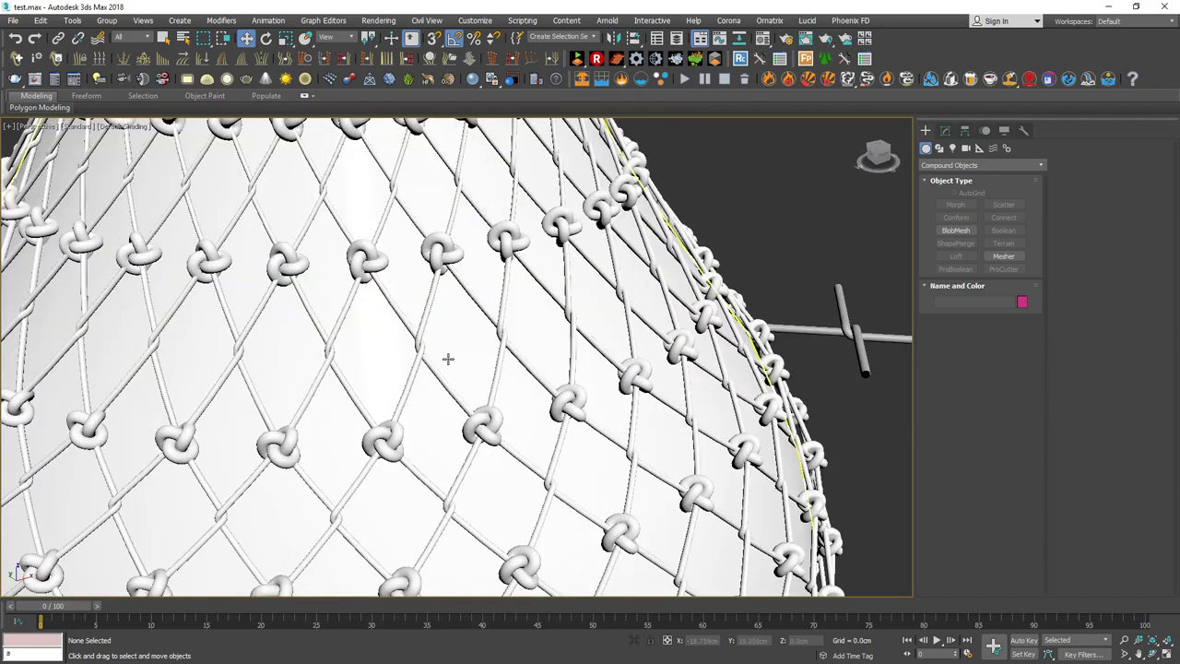
scroll(448, 356, down, 3)
mouse_move(448, 355)
alt+middle_down()
mouse_move(453, 316)
mouse_move(421, 280)
alt+middle_up()
scroll(453, 316, down, 2)
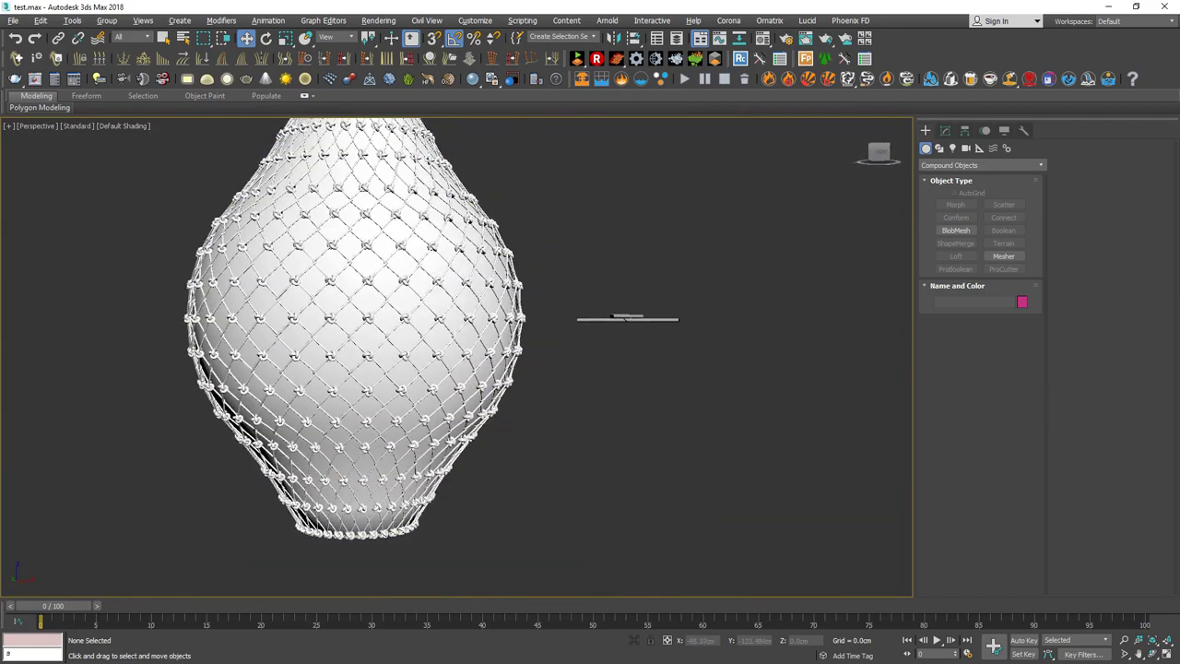
scroll(421, 280, up, 3)
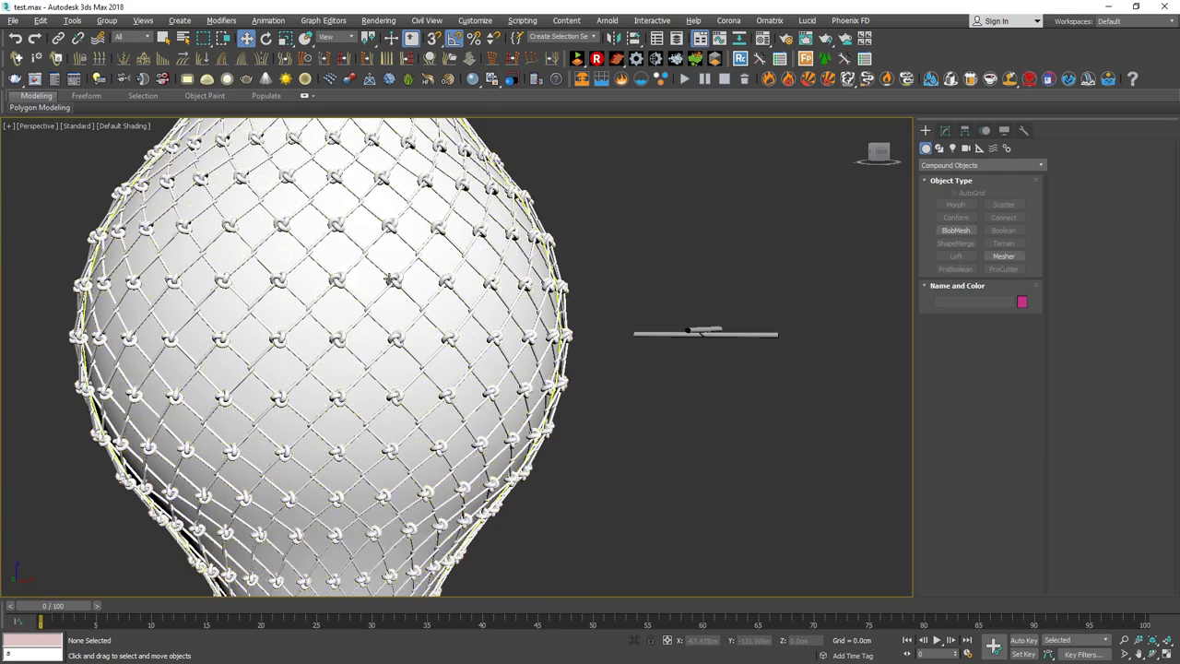
scroll(395, 291, up, 5)
Select one torus knot on the net, then deselect it.
click(394, 290)
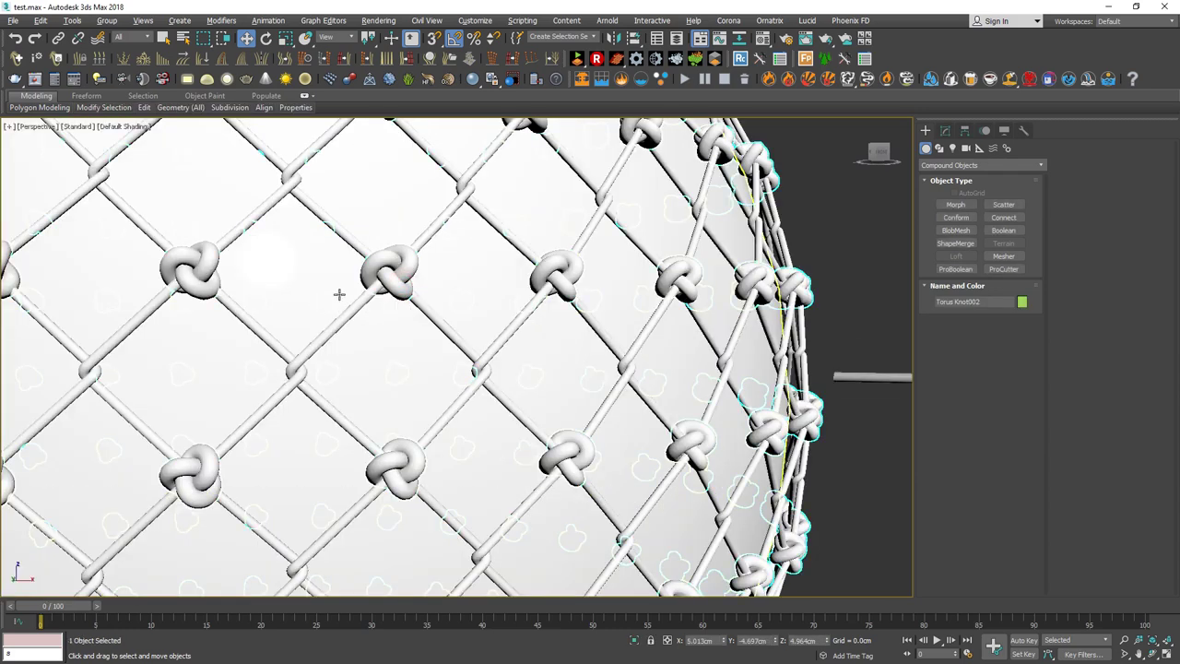
scroll(392, 318, down, 2)
scroll(390, 323, down, 4)
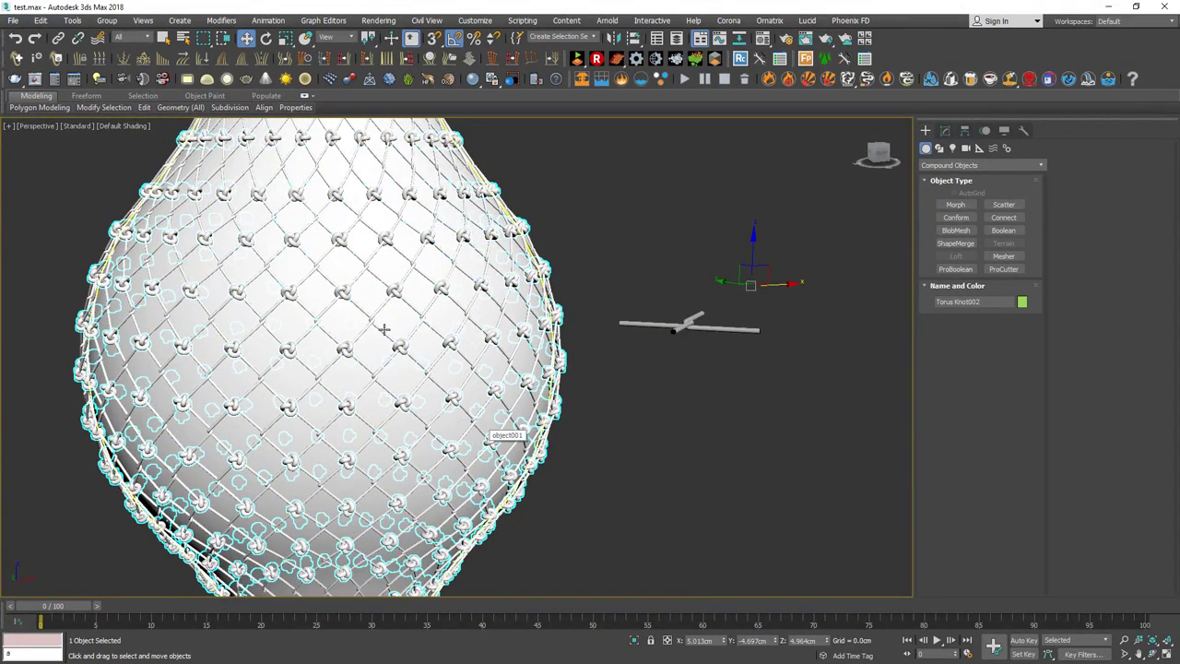
click(619, 412)
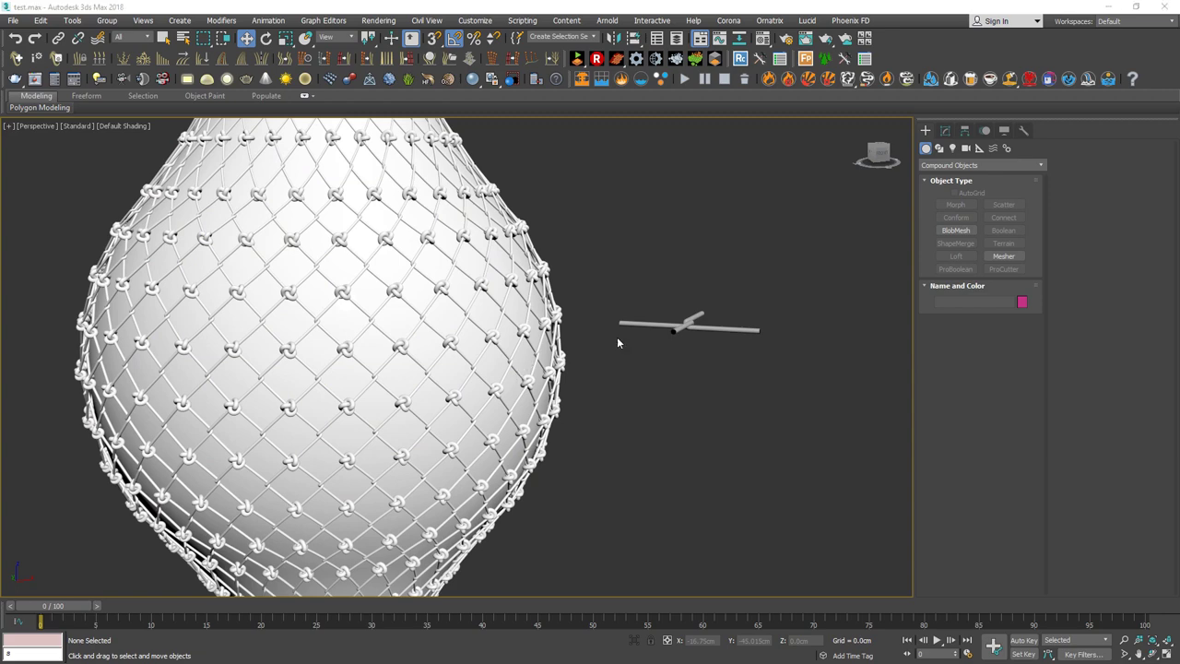
Delete the knots, the net strands and the small leftover cross from the vase.
click(547, 266)
key(Delete)
click(557, 313)
key(Delete)
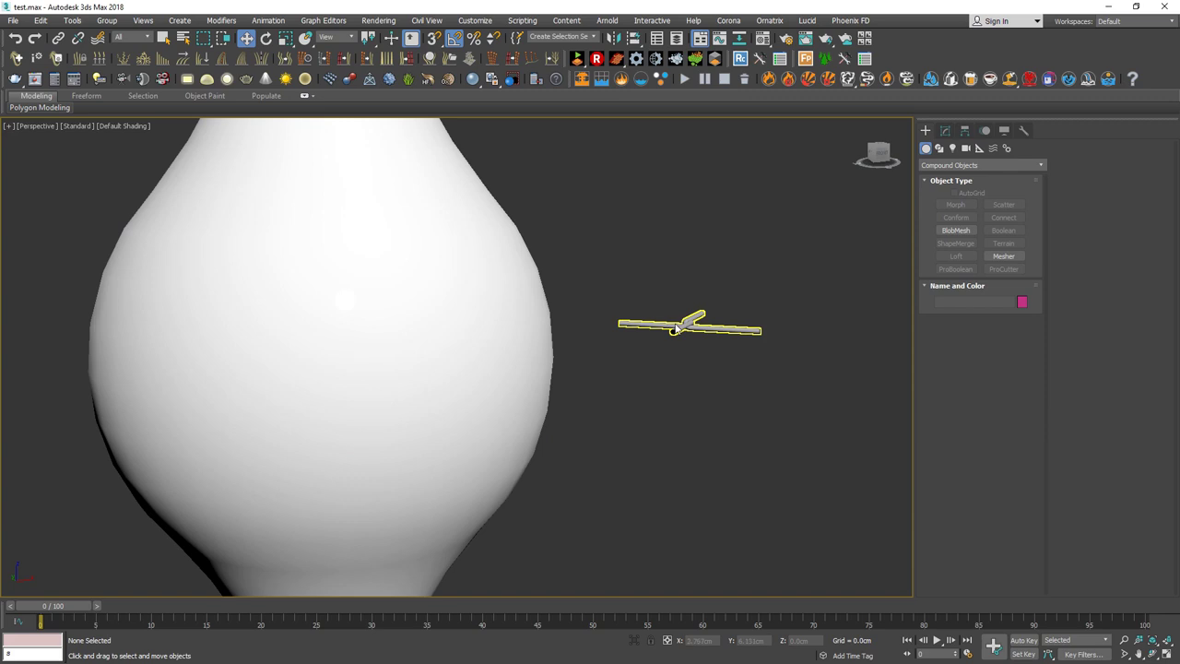
click(676, 336)
key(Delete)
Shift-drag the plain vase to the right to make a copy.
click(471, 379)
key(z)
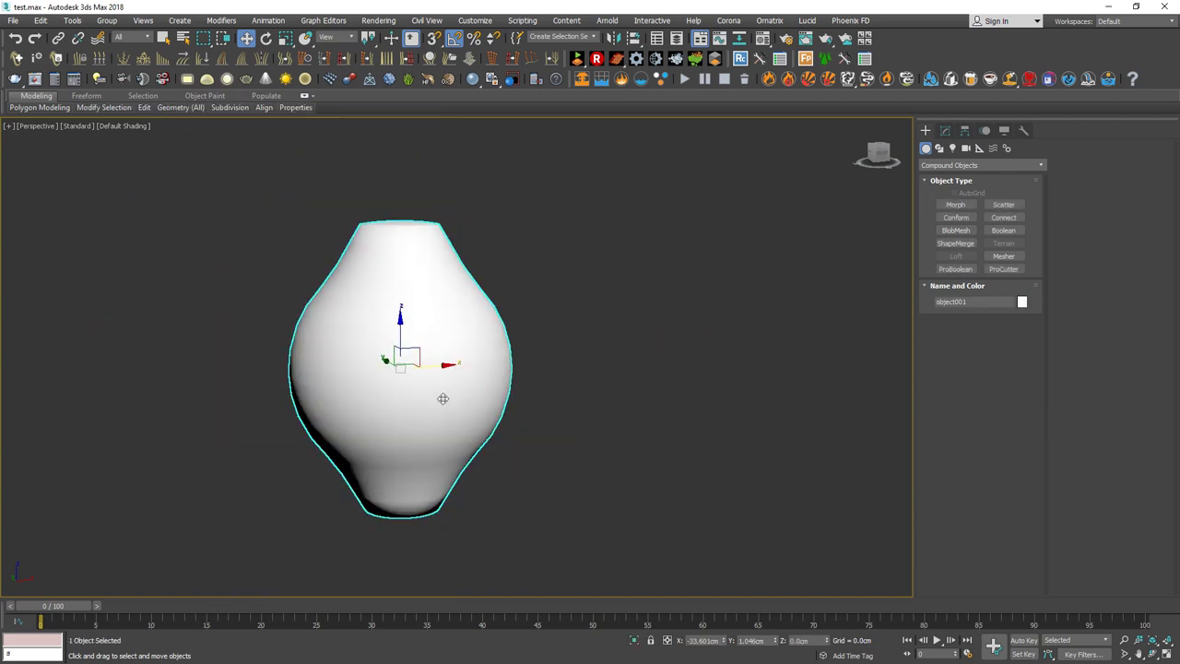
alt+middle_drag(434, 369, 513, 361)
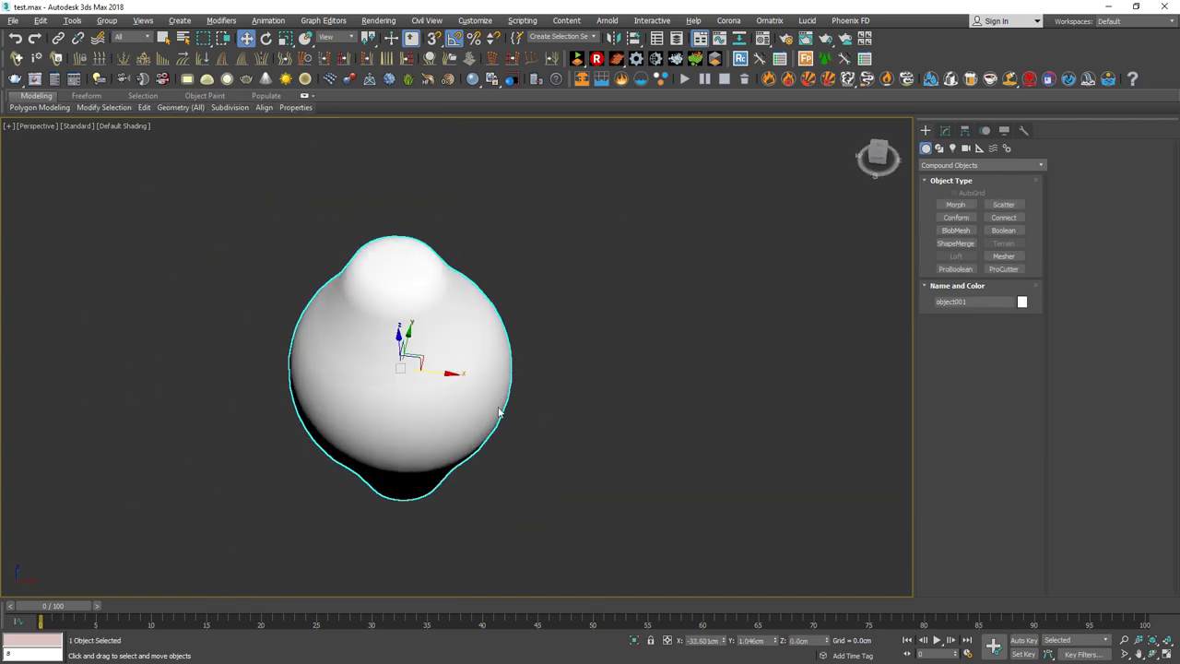
scroll(414, 372, up, 3)
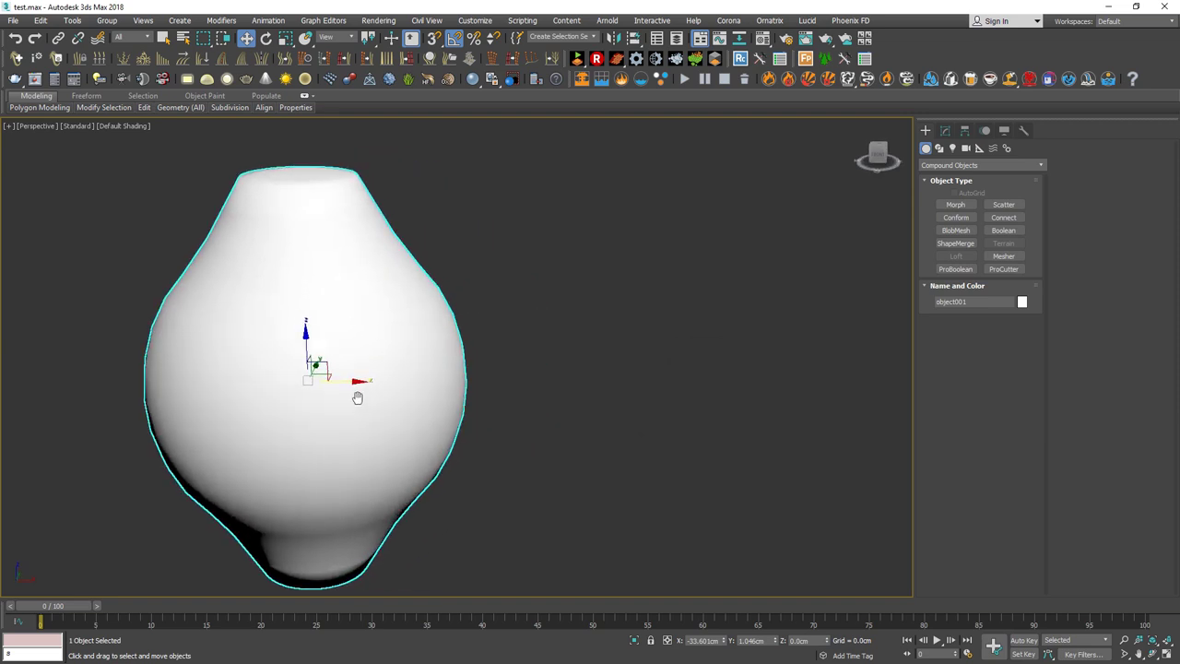
alt+middle_drag(408, 400, 358, 389)
shift+drag(359, 389, 702, 426)
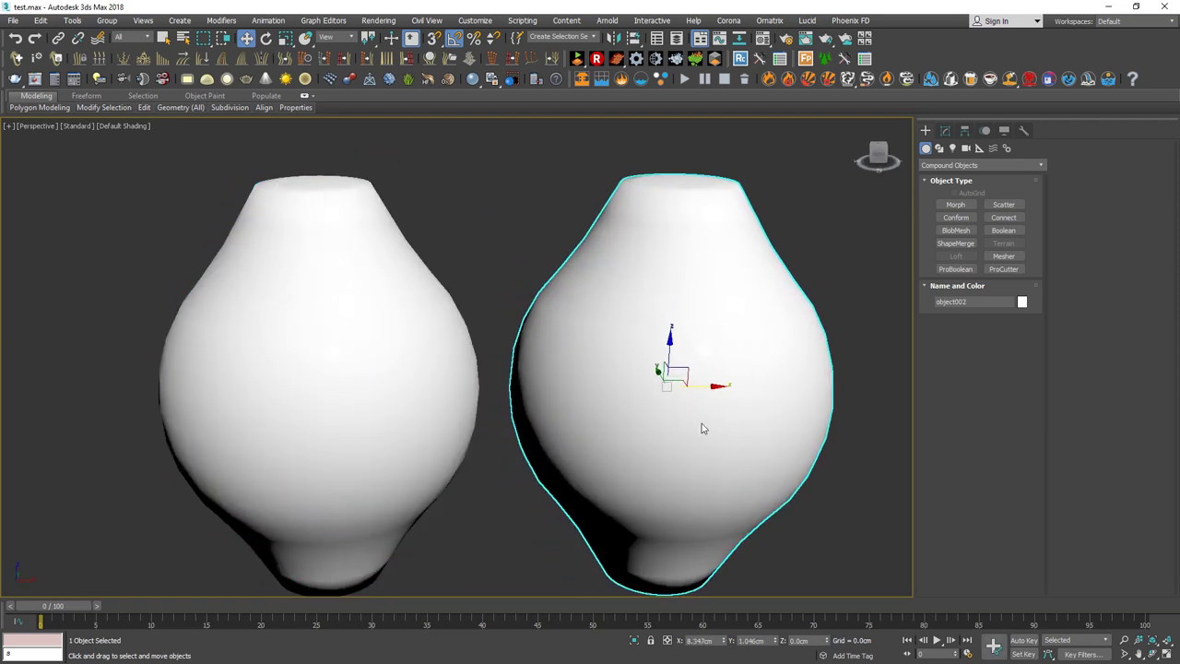
click(584, 389)
Rotate the vase copy 95° about its X axis to tip it over.
alt+middle_drag(553, 409, 527, 337)
key(e)
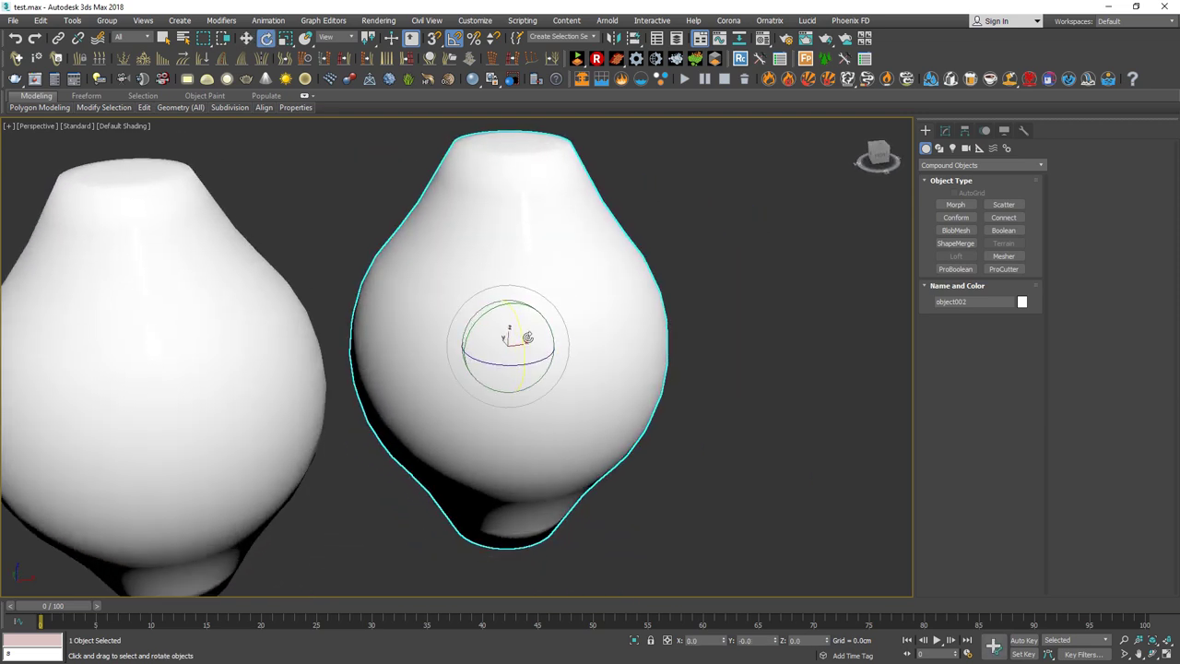
drag(519, 328, 530, 396)
key(w)
alt+middle_drag(553, 369, 547, 291)
Convert the vase copy to an Editable Mesh and run the UVtoMESH_02 script.
right_click(544, 288)
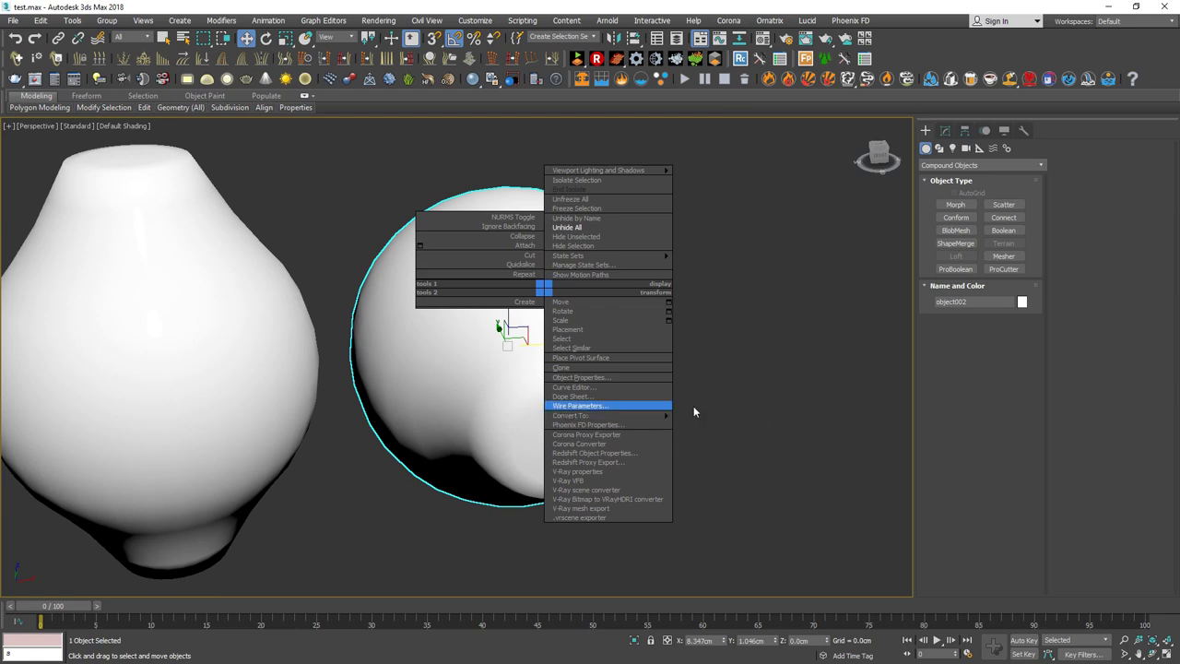
click(716, 415)
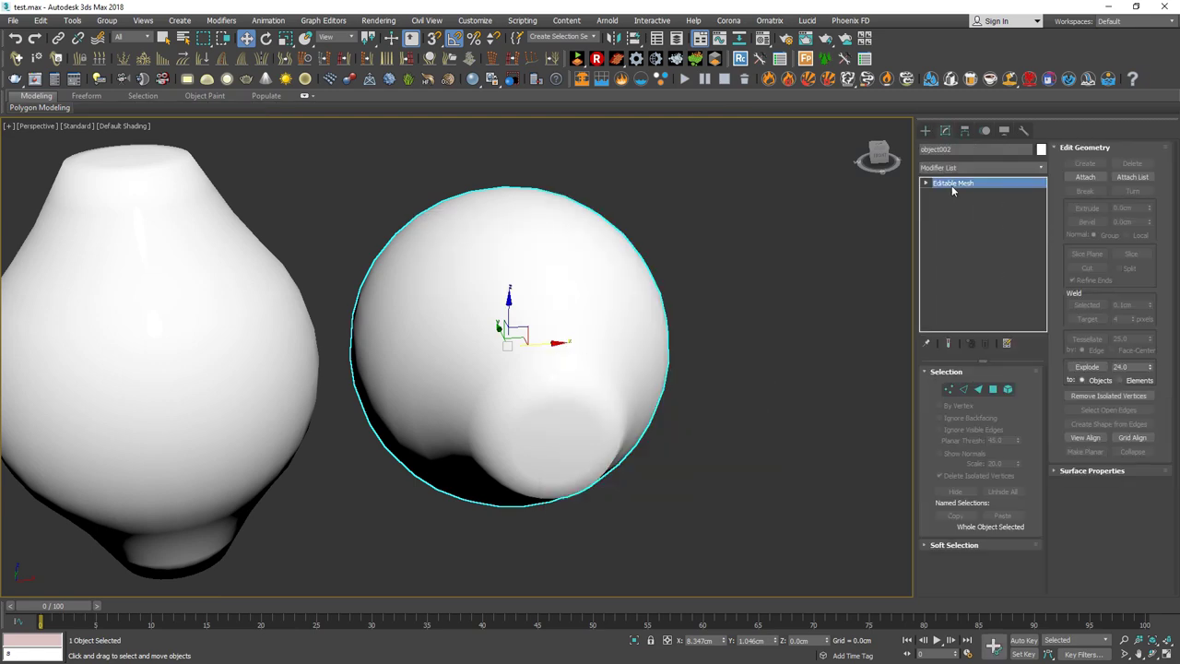
click(521, 20)
click(518, 180)
click(255, 45)
double_click(115, 77)
double_click(132, 78)
Flatten the vase copy from its UVs with the object004 morph channel at 100.
drag(578, 295, 327, 187)
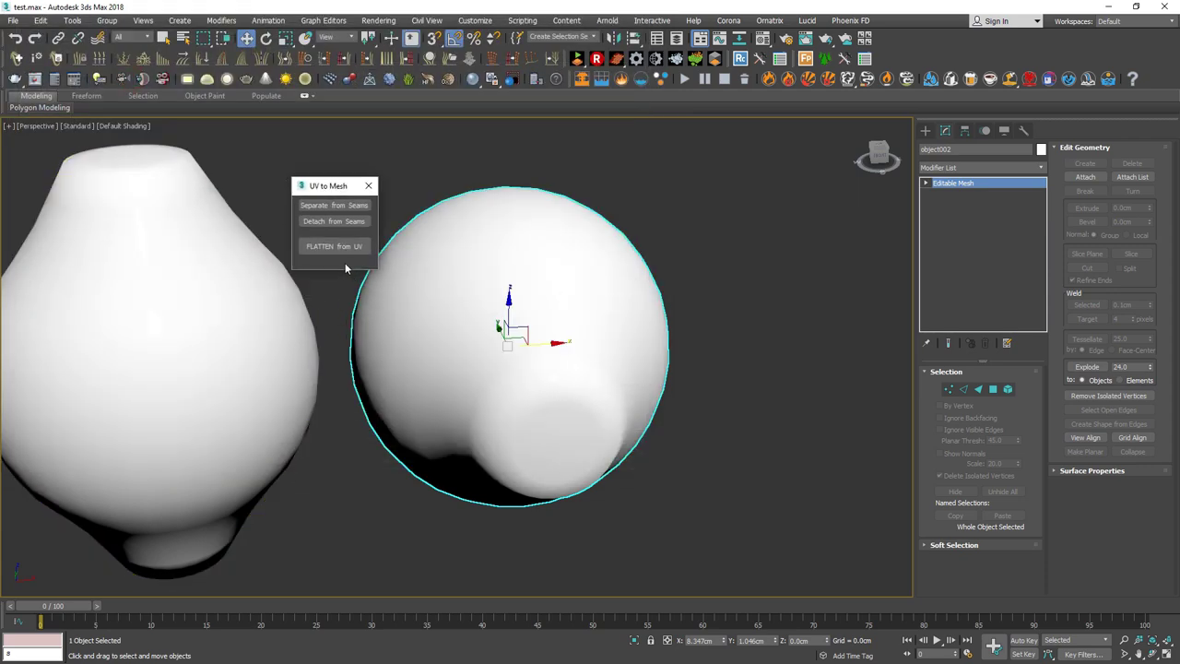
click(347, 249)
text(100)
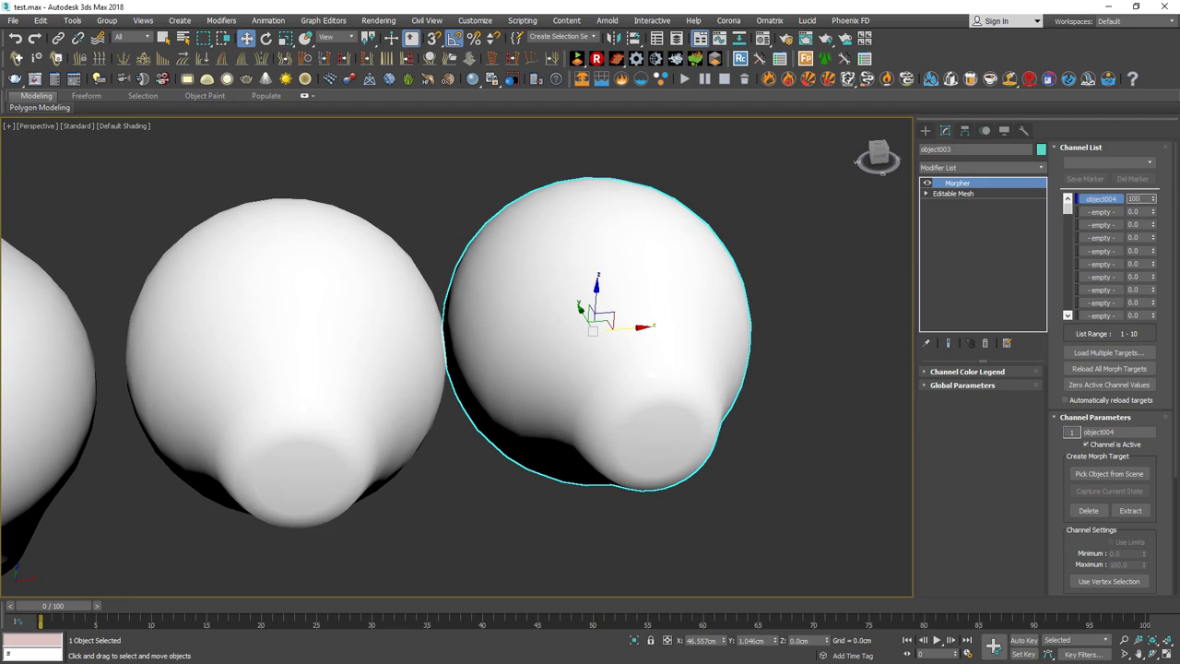
key(Return)
middle_drag(514, 367, 489, 344)
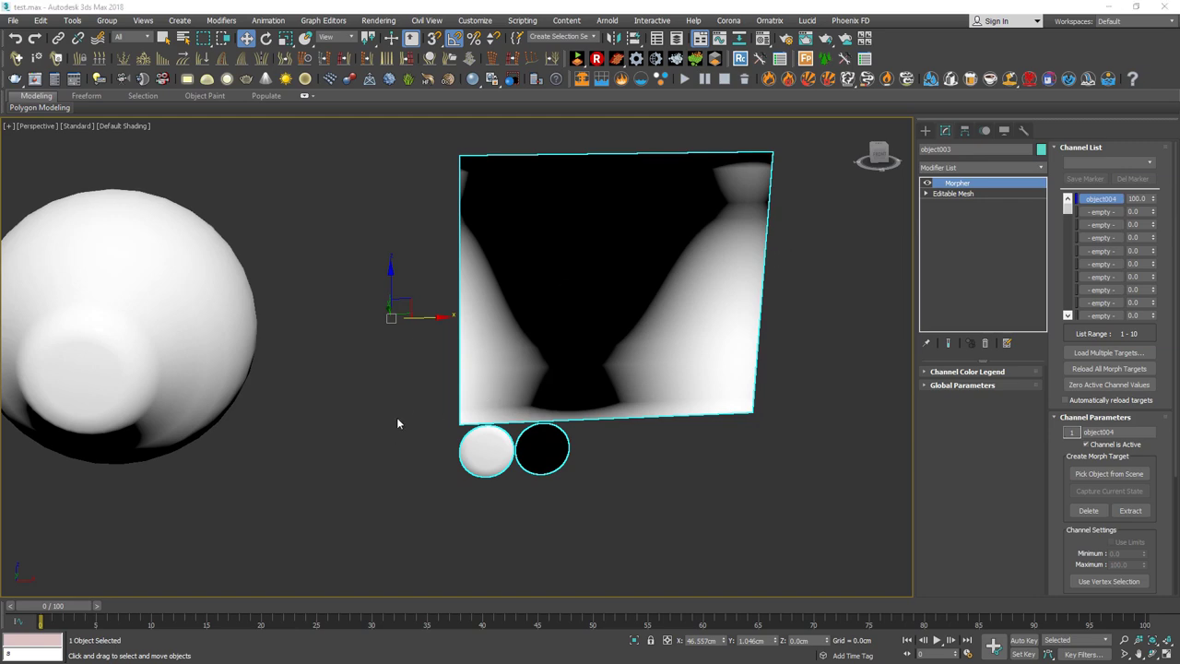
click(521, 20)
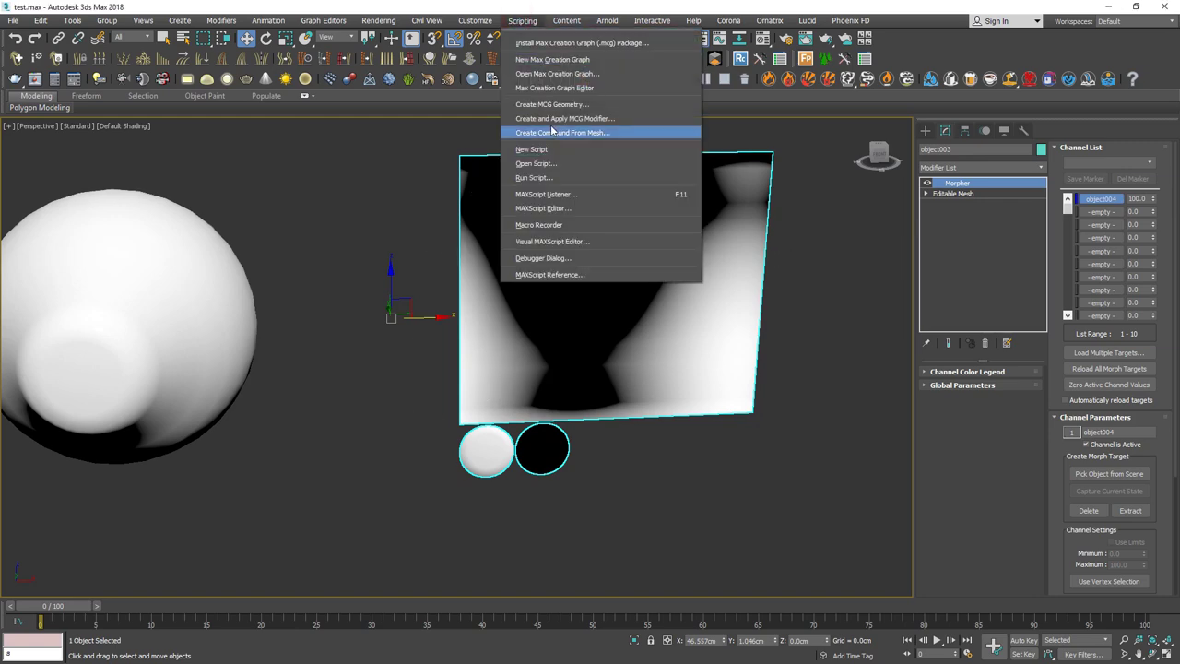
Launch the WireFence_04D script and move its window to the upper left.
click(594, 180)
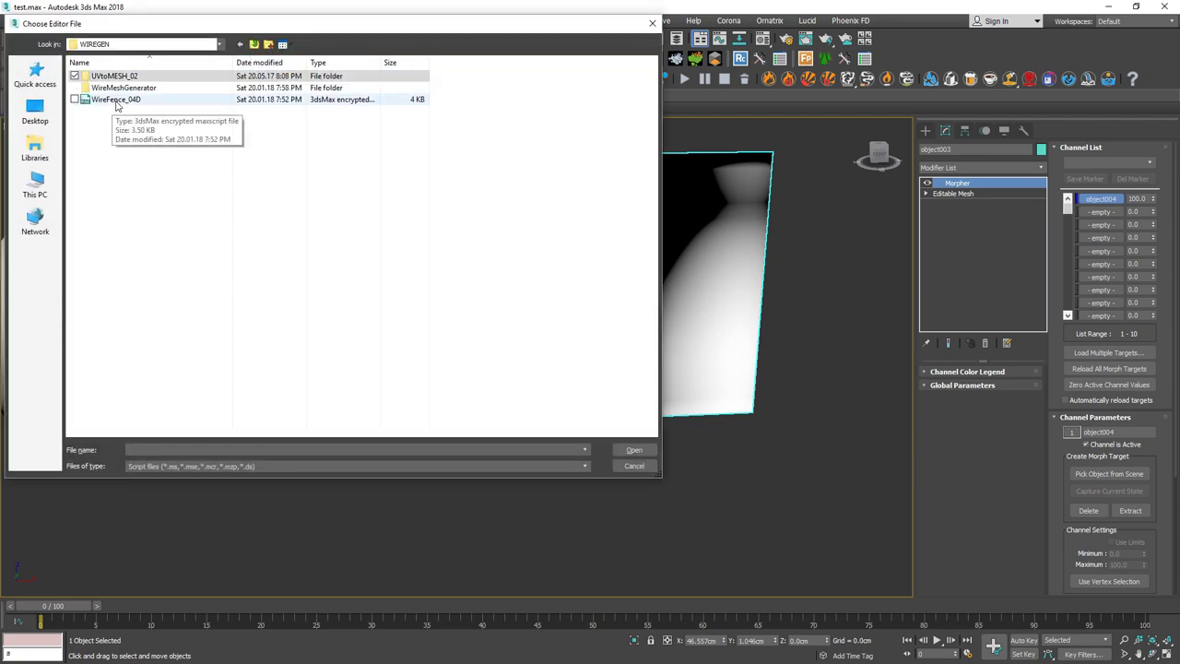
double_click(109, 99)
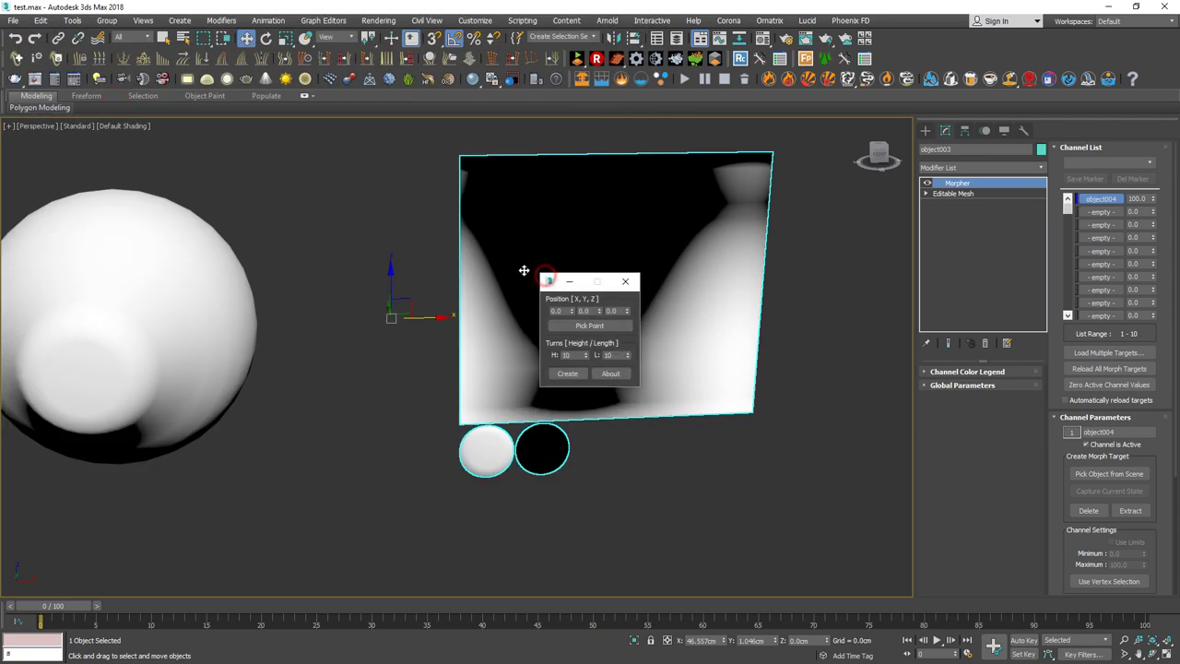
mouse_move(545, 280)
mouse_down()
mouse_move(316, 242)
mouse_move(297, 201)
mouse_up()
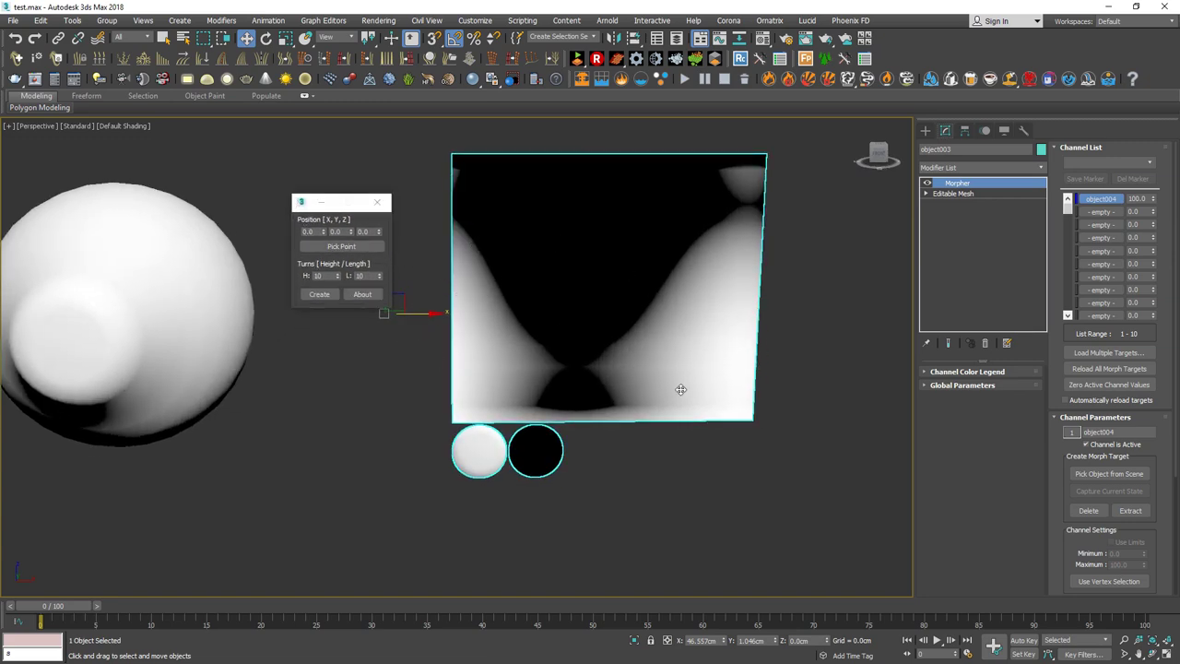
Show the Front view in wireframe and select the flattened plane.
middle_drag(679, 387, 599, 387)
key(f)
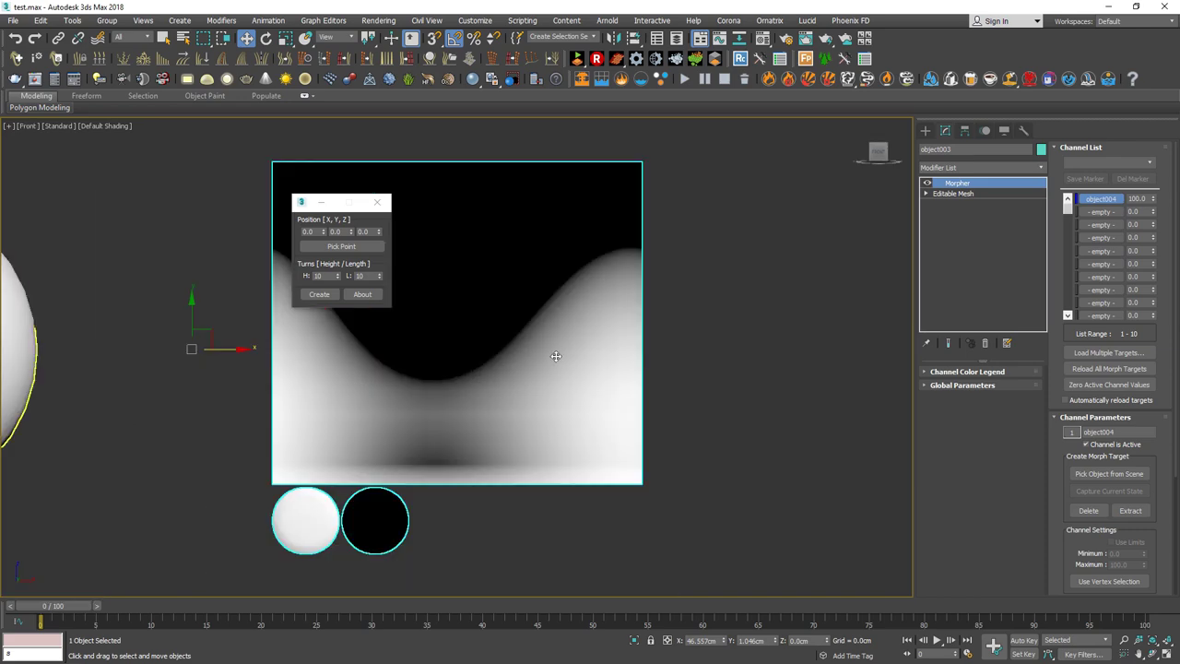
middle_drag(606, 250, 698, 255)
click(761, 321)
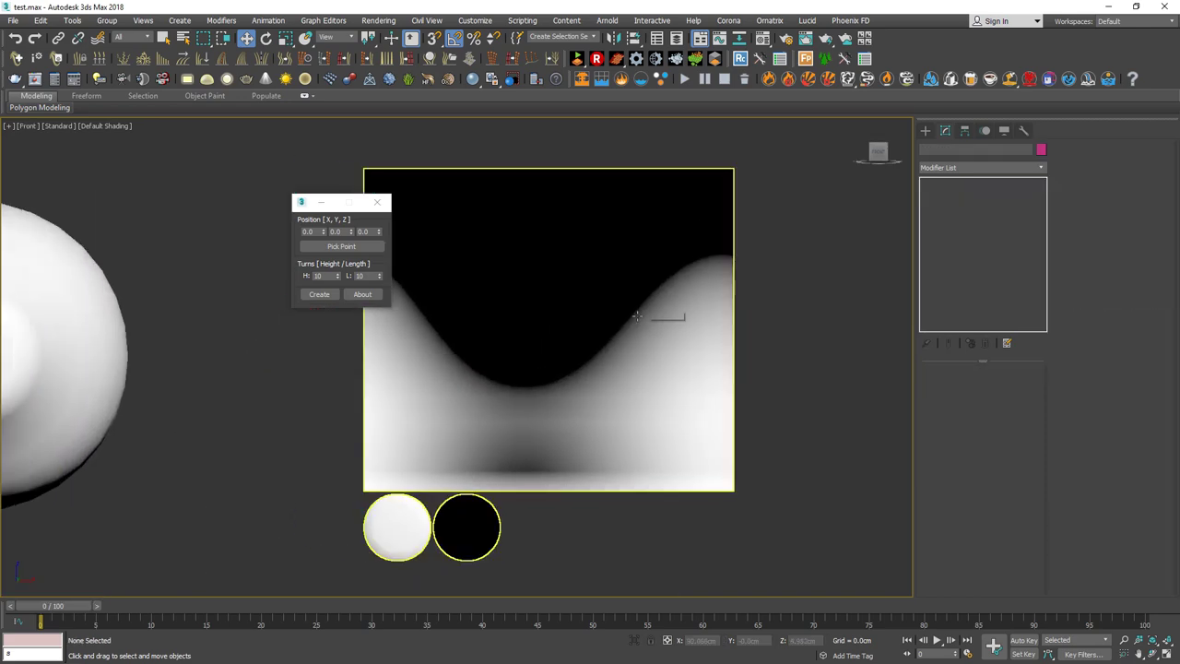
key(F3)
click(618, 324)
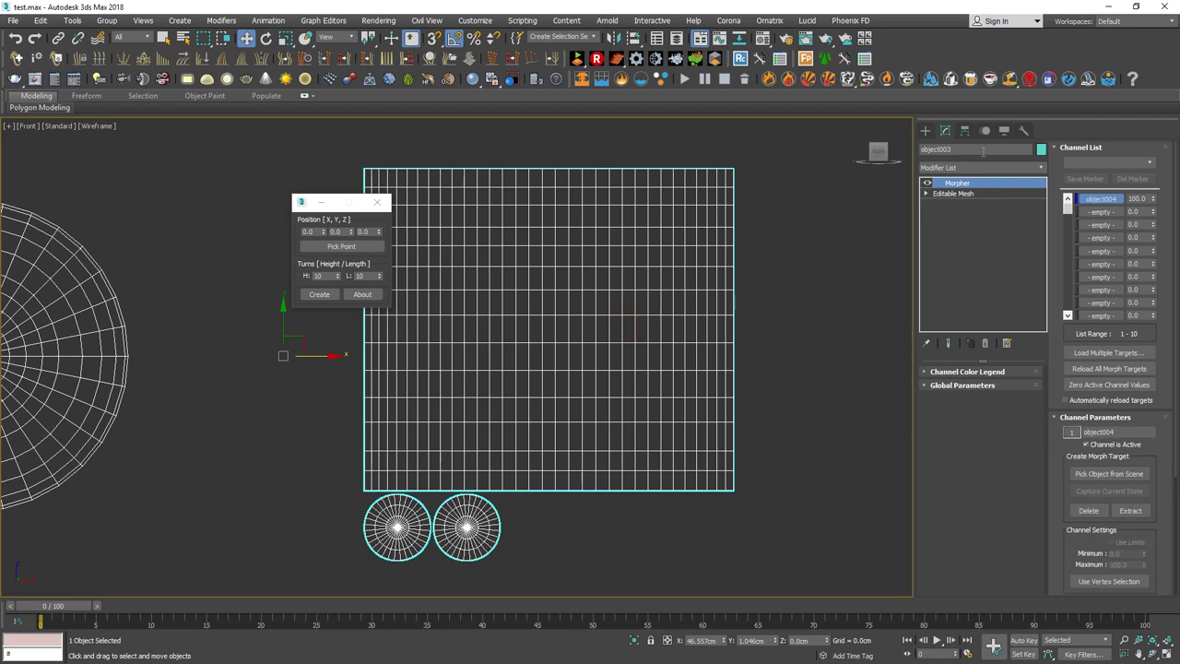
click(965, 132)
With Affect Pivot Only on, center the pivot and drag it to the plane's bottom edge.
click(988, 216)
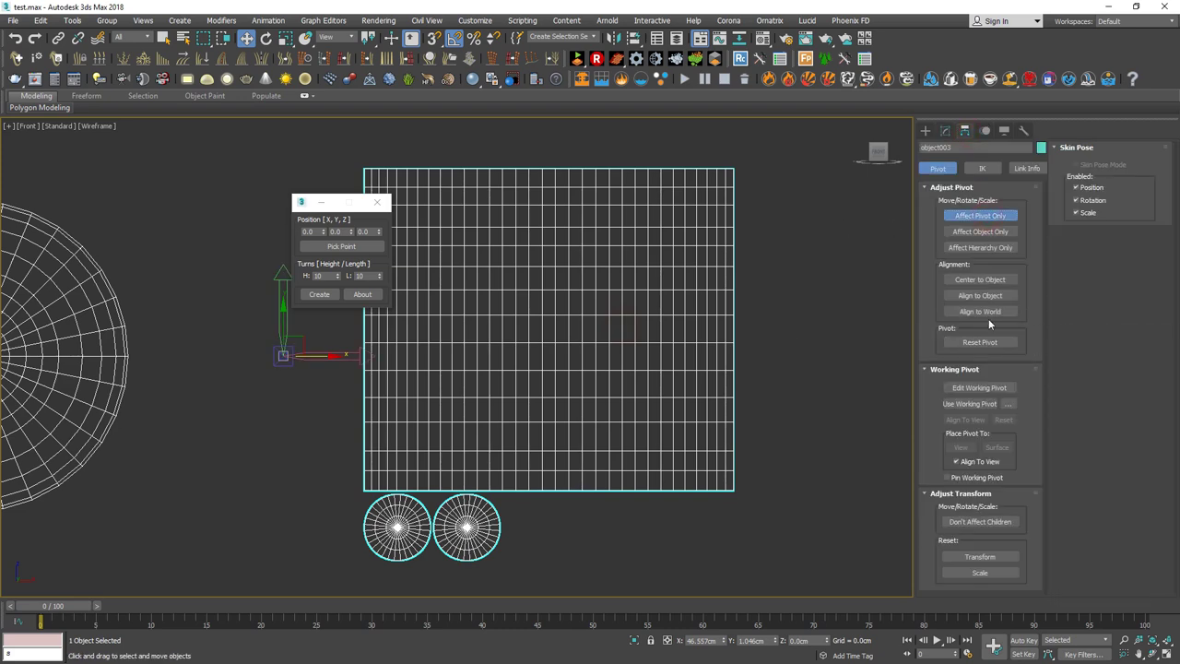
click(980, 280)
middle_drag(543, 432, 527, 368)
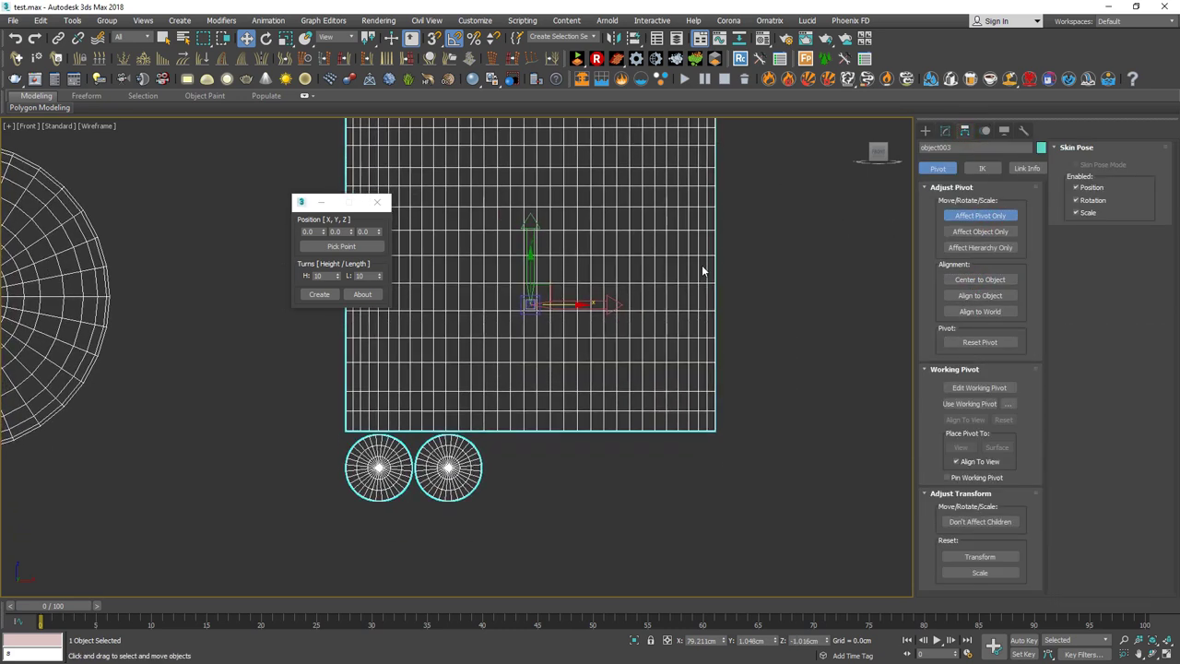
scroll(527, 364, up, 2)
drag(532, 249, 532, 433)
scroll(531, 433, up, 4)
middle_drag(532, 399, 544, 268)
scroll(545, 269, down, 2)
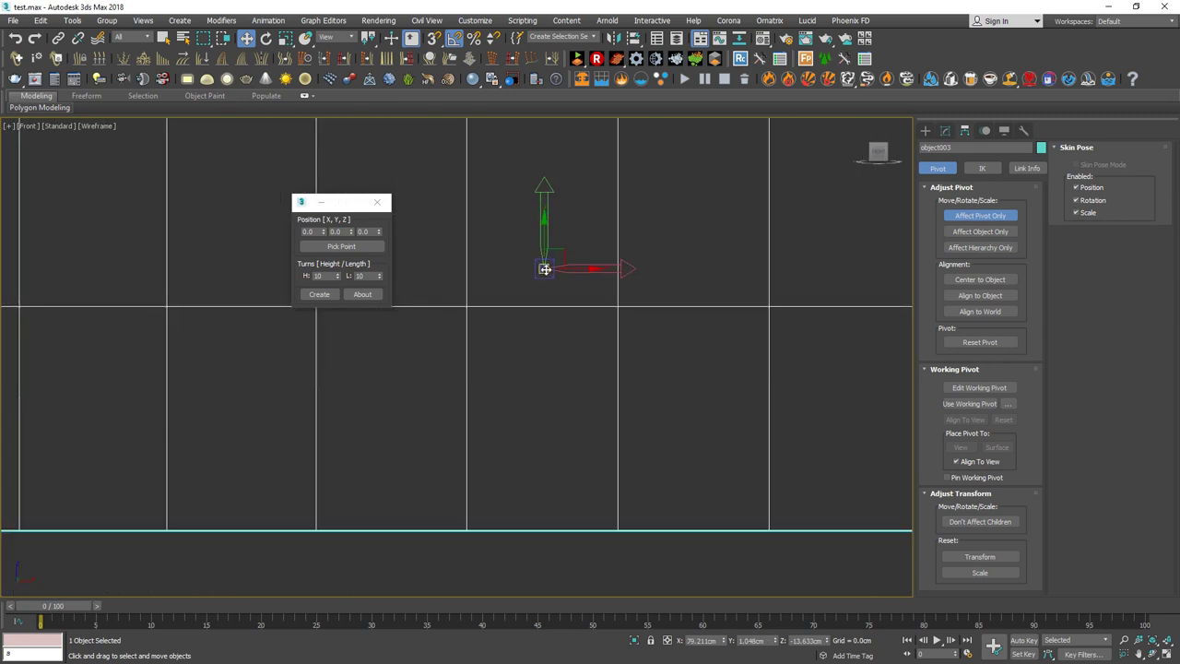
mouse_move(548, 234)
mouse_down()
mouse_move(551, 442)
mouse_move(565, 494)
mouse_up()
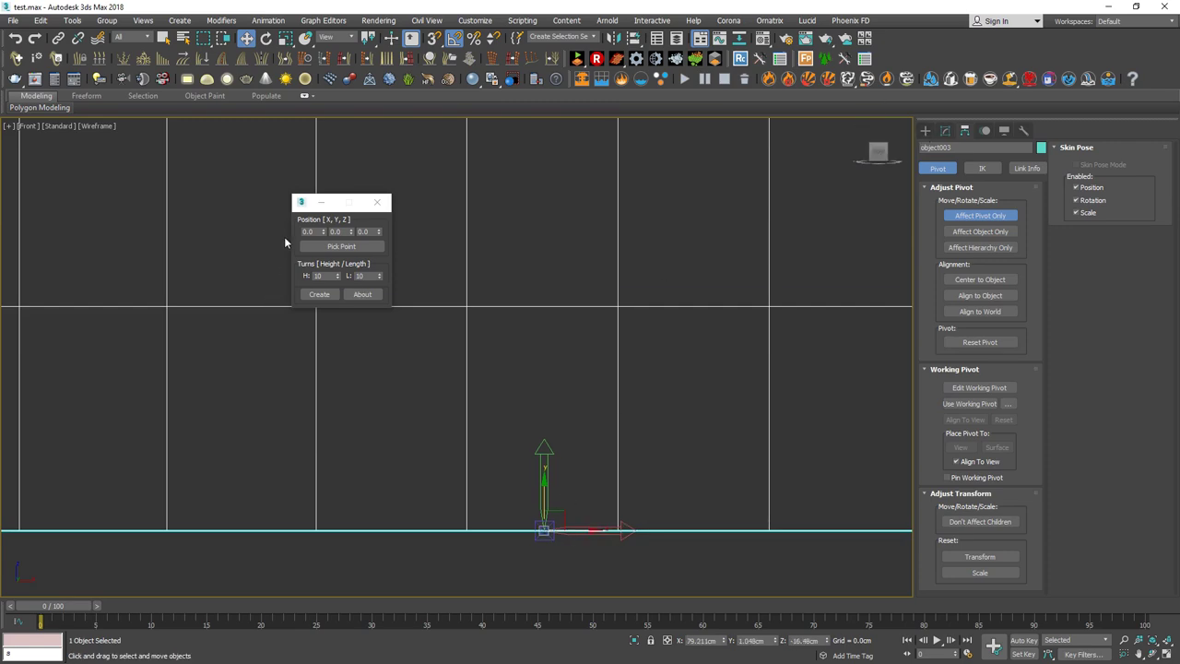
Return to the modifier stack and start Pick Point in the fence script.
click(926, 130)
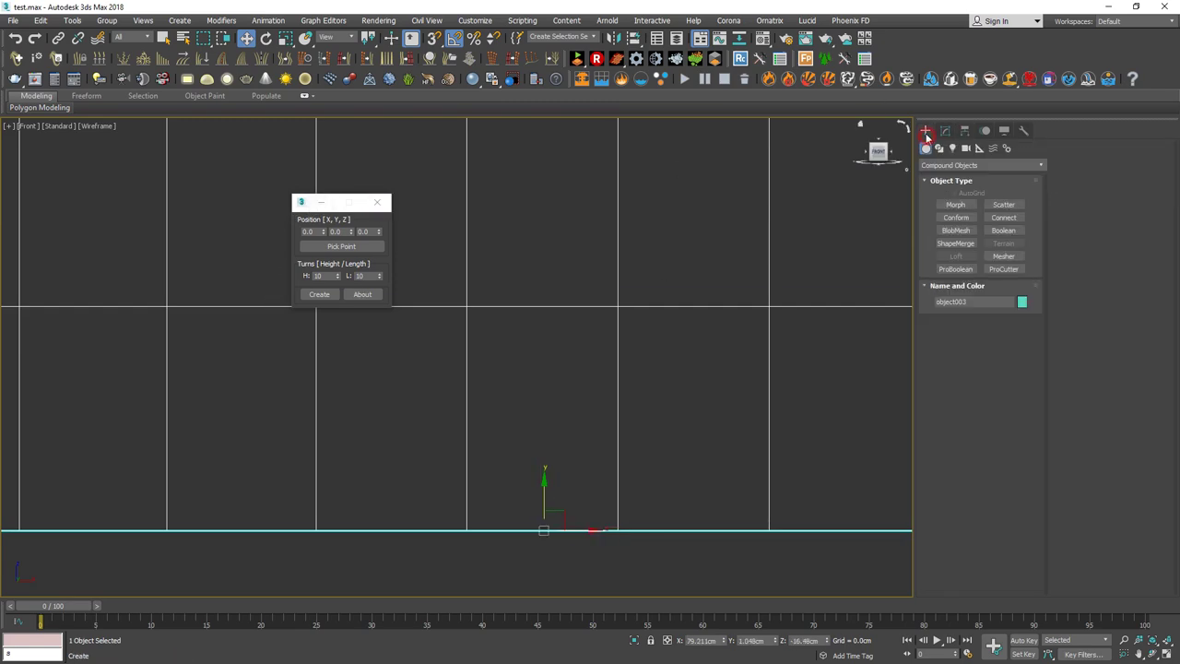
click(945, 130)
click(345, 246)
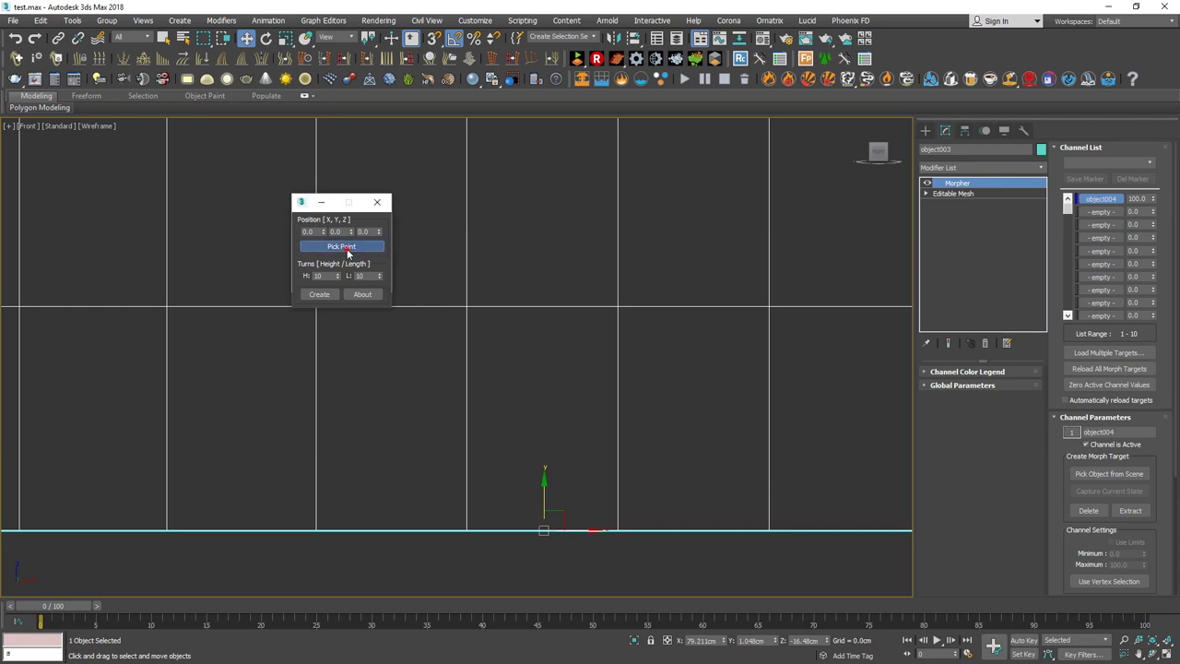
Pick the grid plane's pivot to place the first wire fence, then inspect it beside the vase.
click(544, 530)
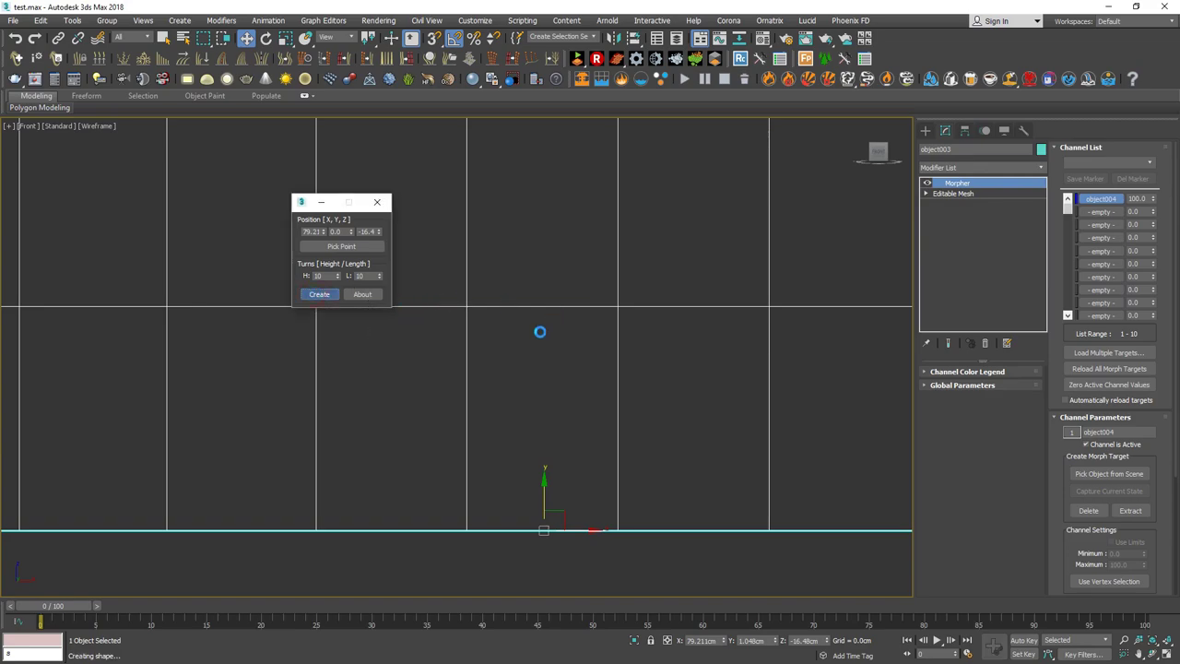
scroll(551, 463, up, 2)
scroll(546, 442, up, 2)
scroll(538, 421, up, 1)
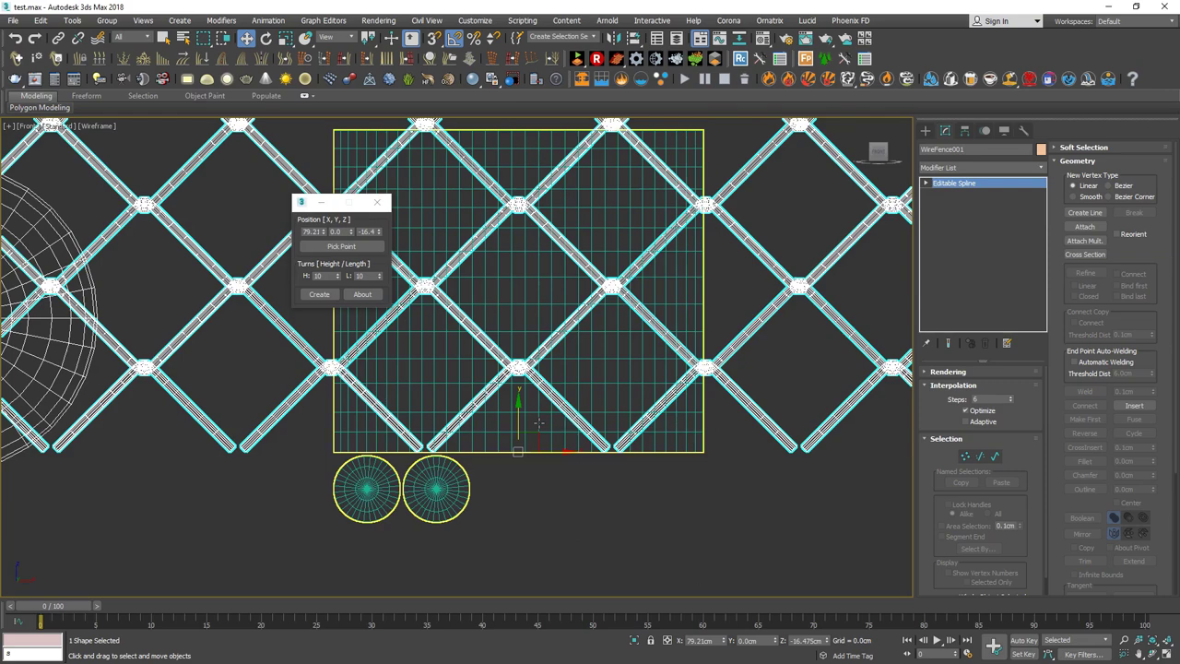
scroll(538, 423, down, 2)
scroll(627, 408, down, 1)
scroll(516, 406, down, 2)
scroll(436, 394, down, 1)
scroll(435, 395, up, 2)
scroll(470, 378, up, 3)
scroll(506, 364, up, 1)
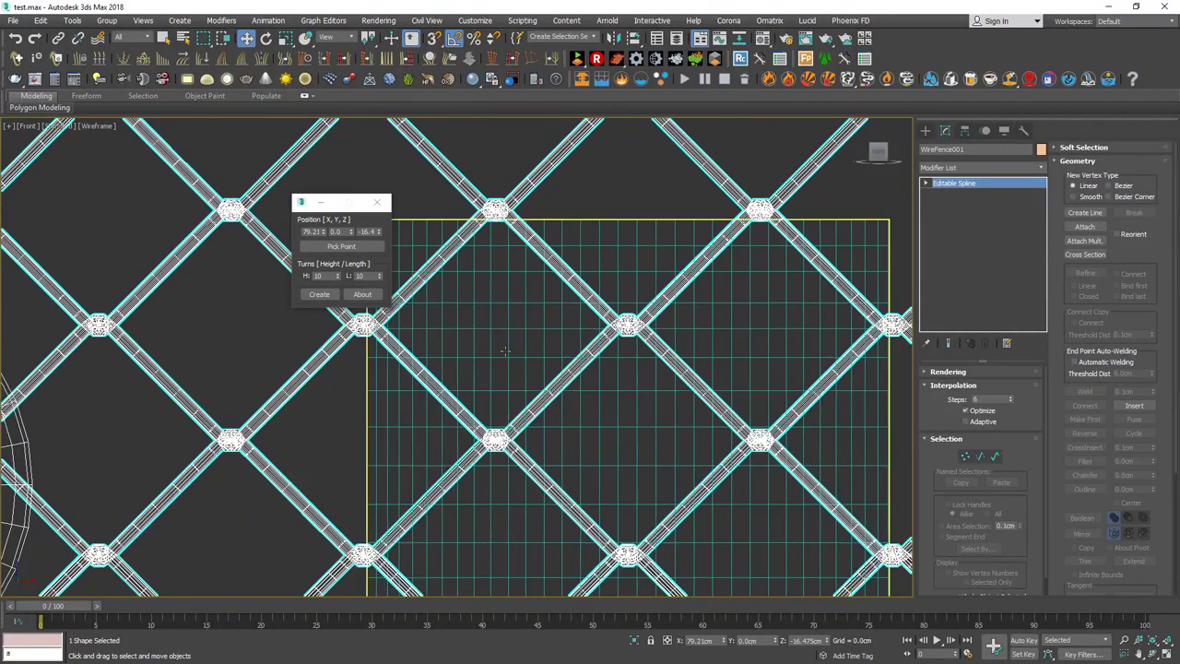
mouse_move(506, 364)
middle_down()
mouse_move(416, 324)
mouse_move(343, 315)
middle_up()
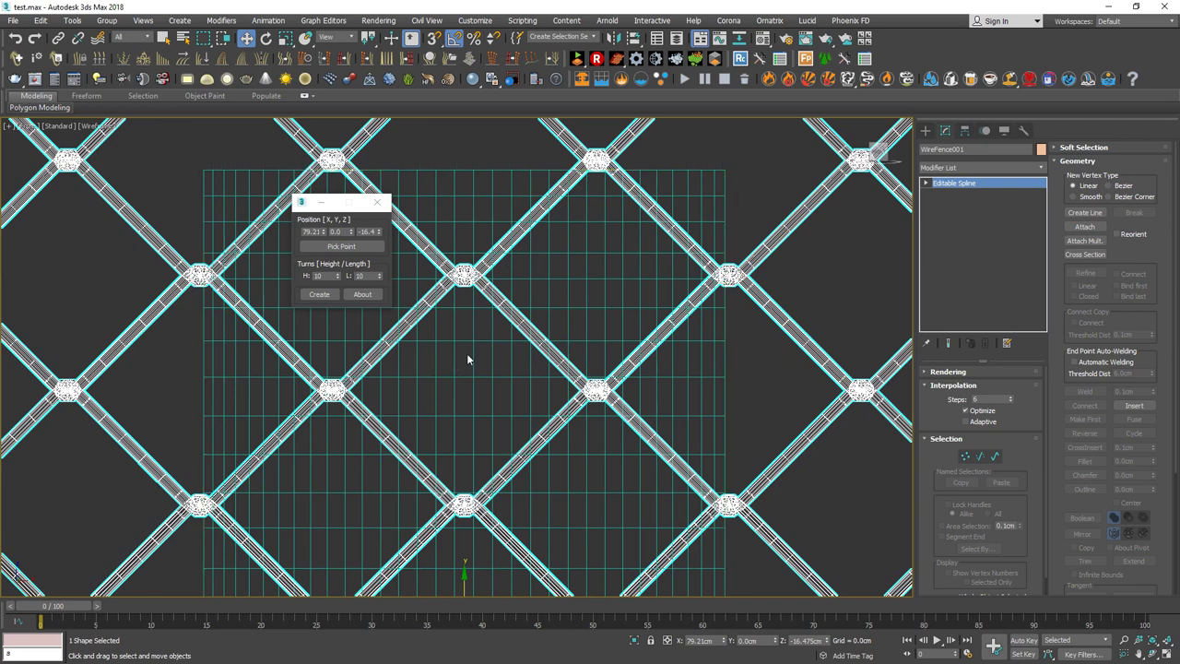
scroll(470, 396, down, 5)
scroll(449, 447, up, 2)
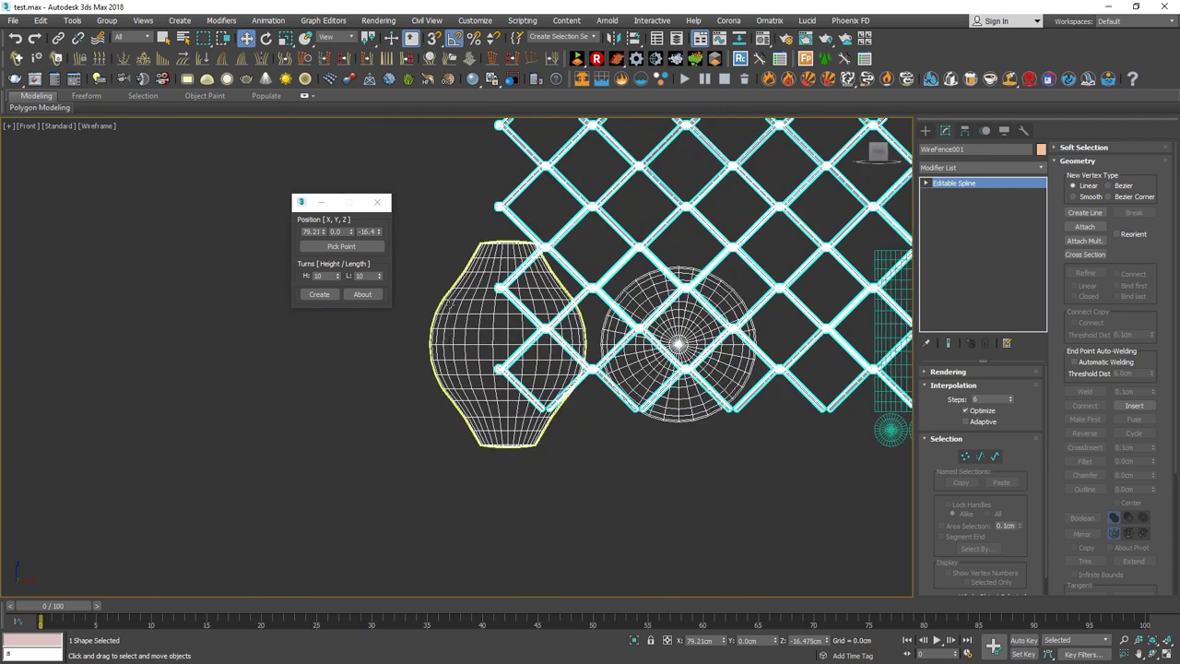
scroll(472, 384, up, 2)
middle_drag(473, 482, 434, 406)
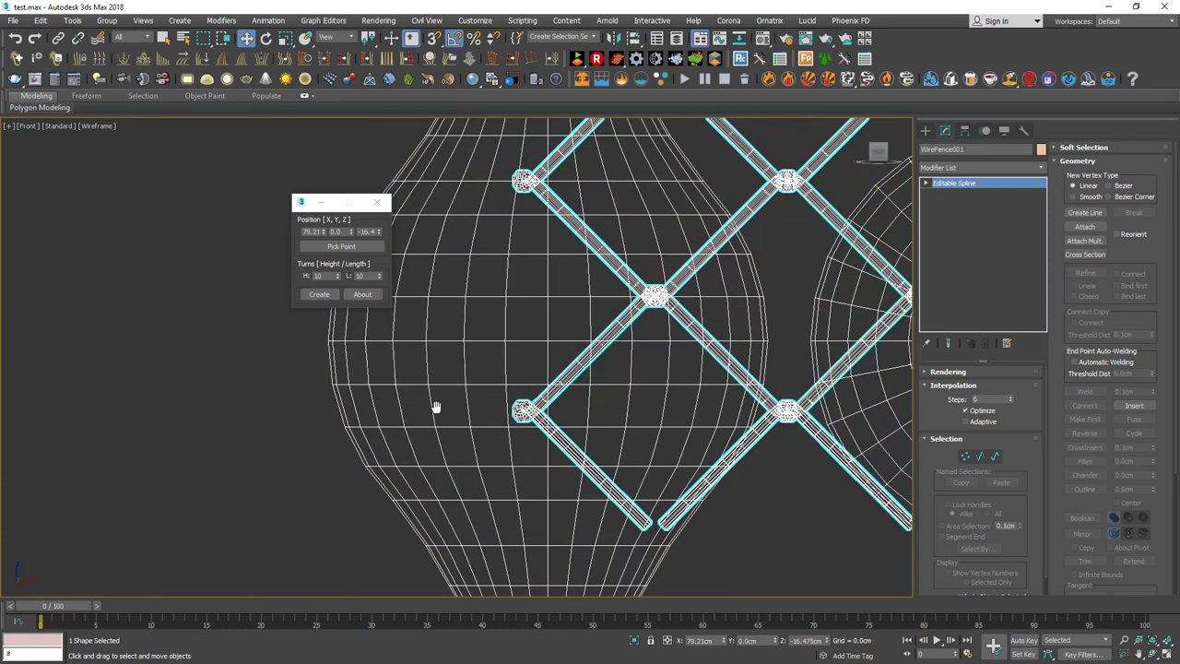
middle_drag(468, 314, 396, 429)
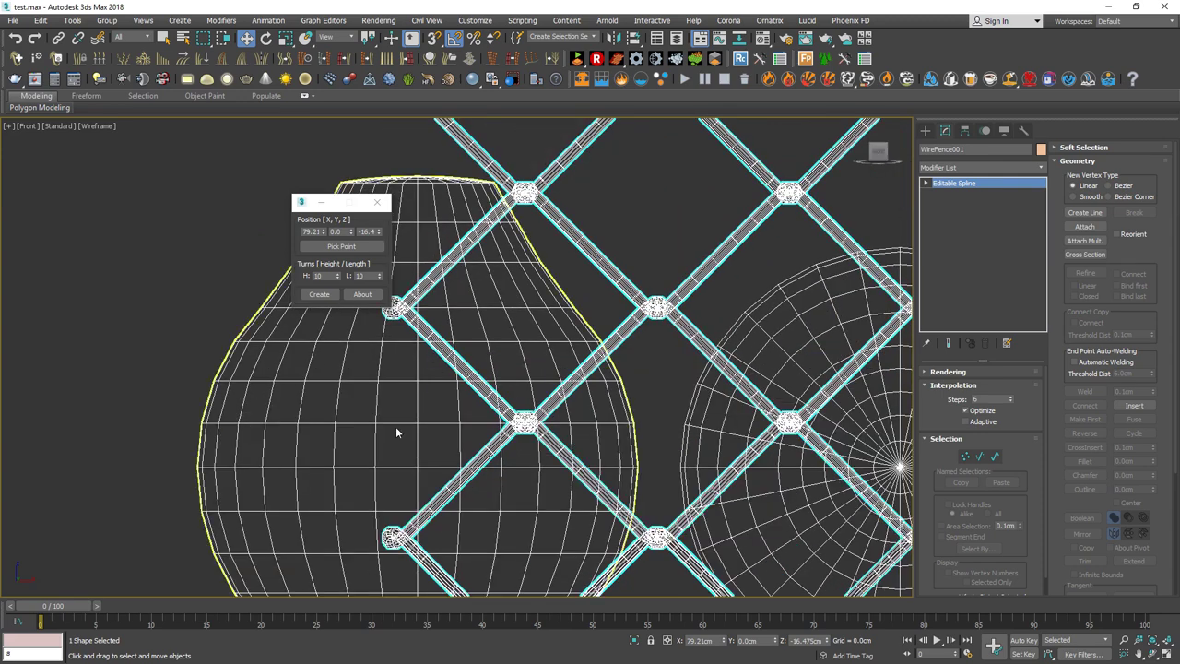
scroll(420, 397, up, 3)
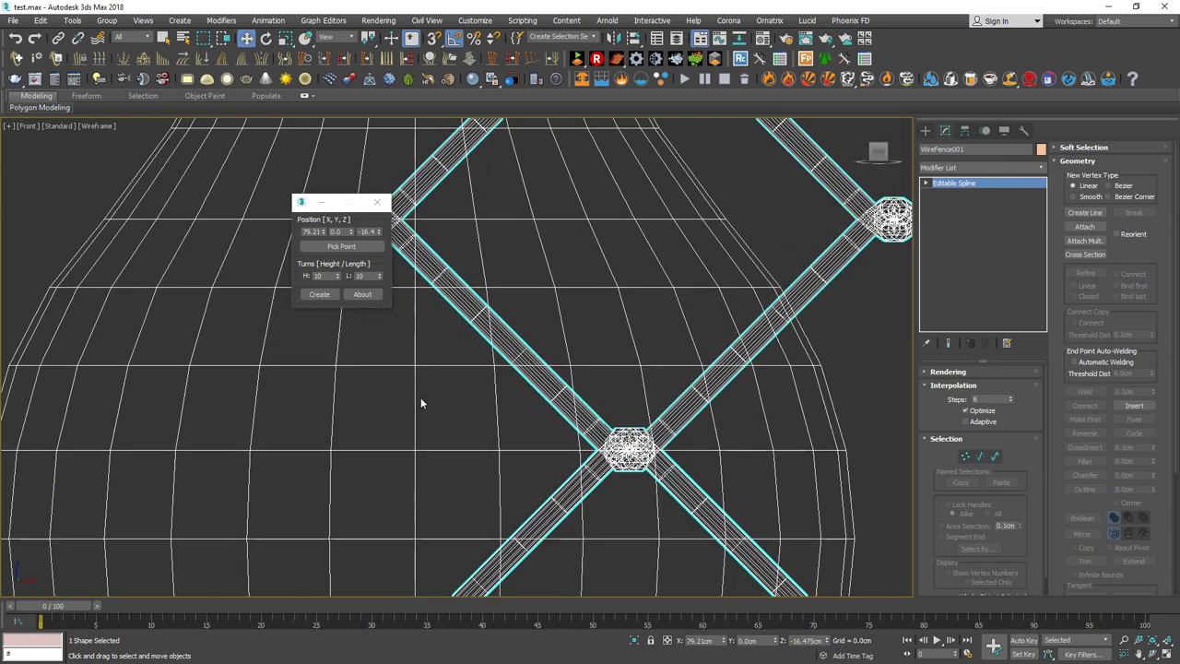
scroll(438, 392, down, 2)
scroll(438, 392, down, 2)
scroll(438, 387, down, 2)
scroll(440, 383, down, 1)
middle_drag(440, 383, 444, 413)
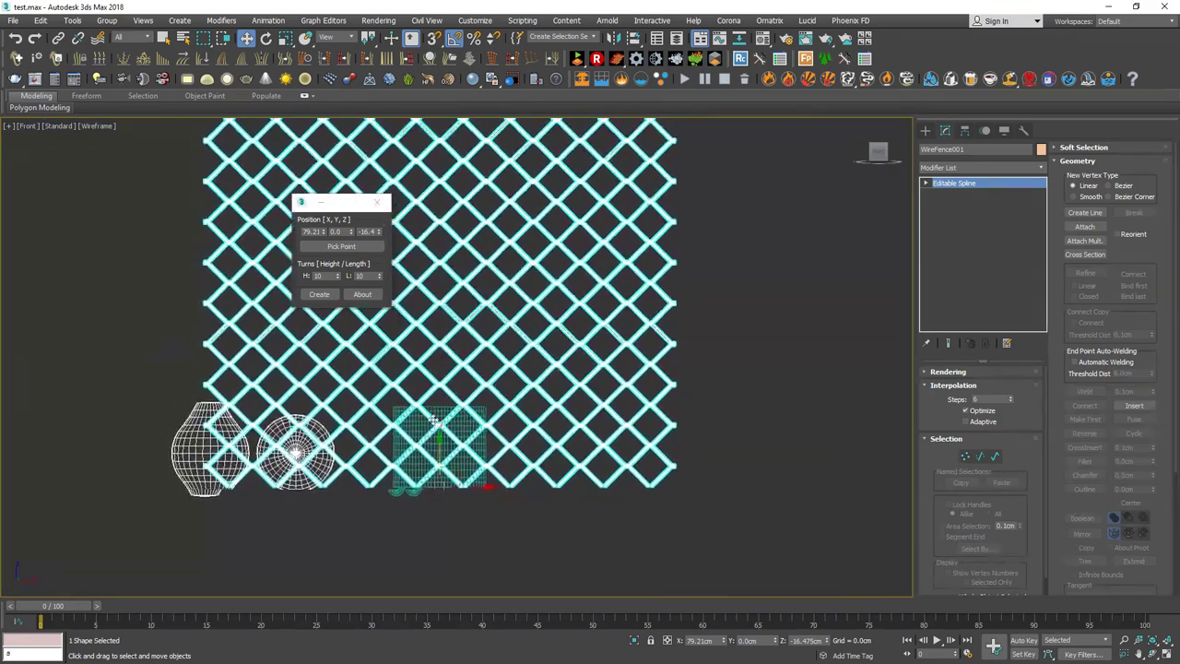
scroll(447, 424, up, 2)
scroll(451, 437, up, 3)
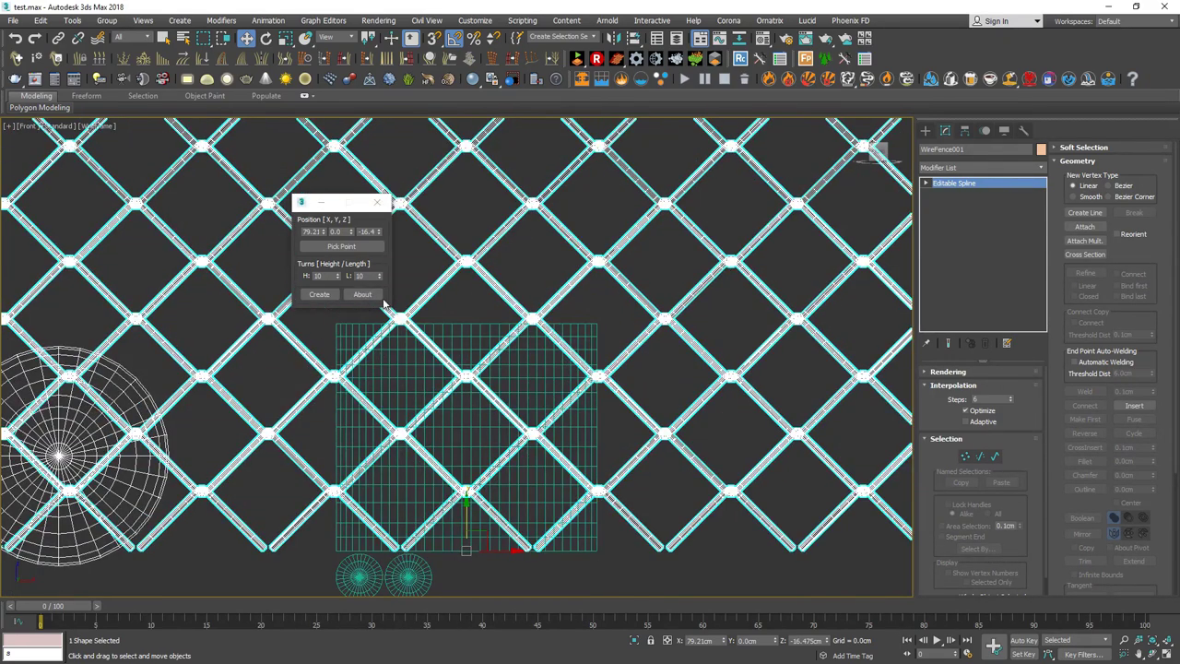
scroll(388, 343, down, 2)
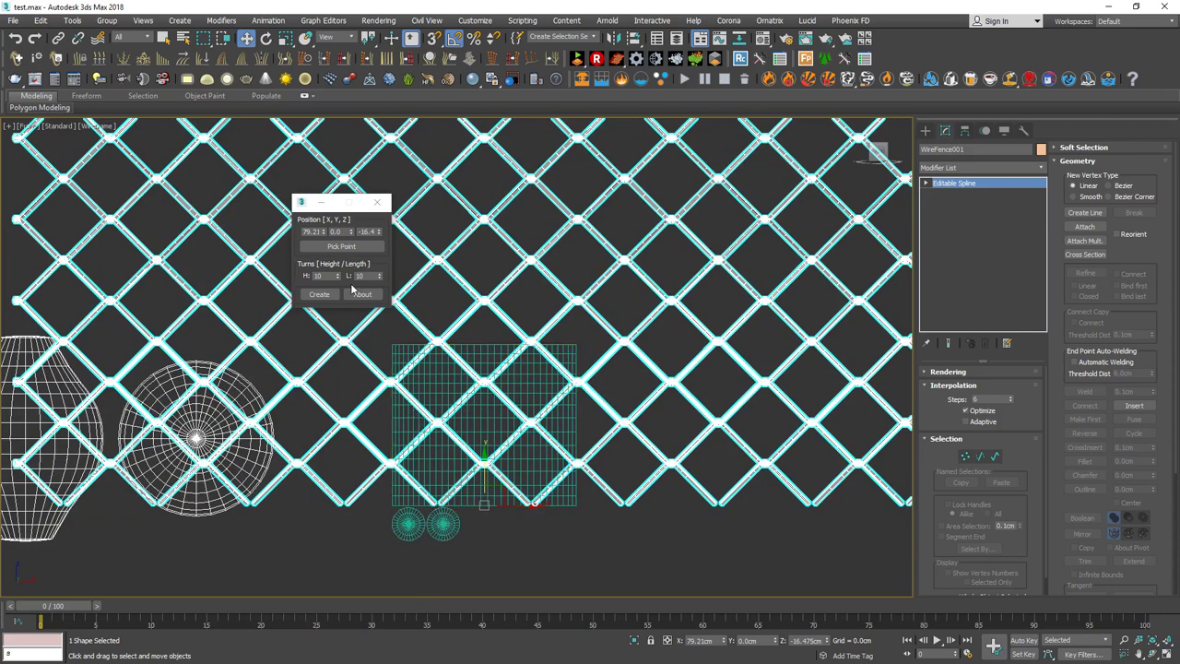
scroll(590, 322, down, 3)
middle_drag(572, 304, 590, 405)
scroll(516, 295, up, 2)
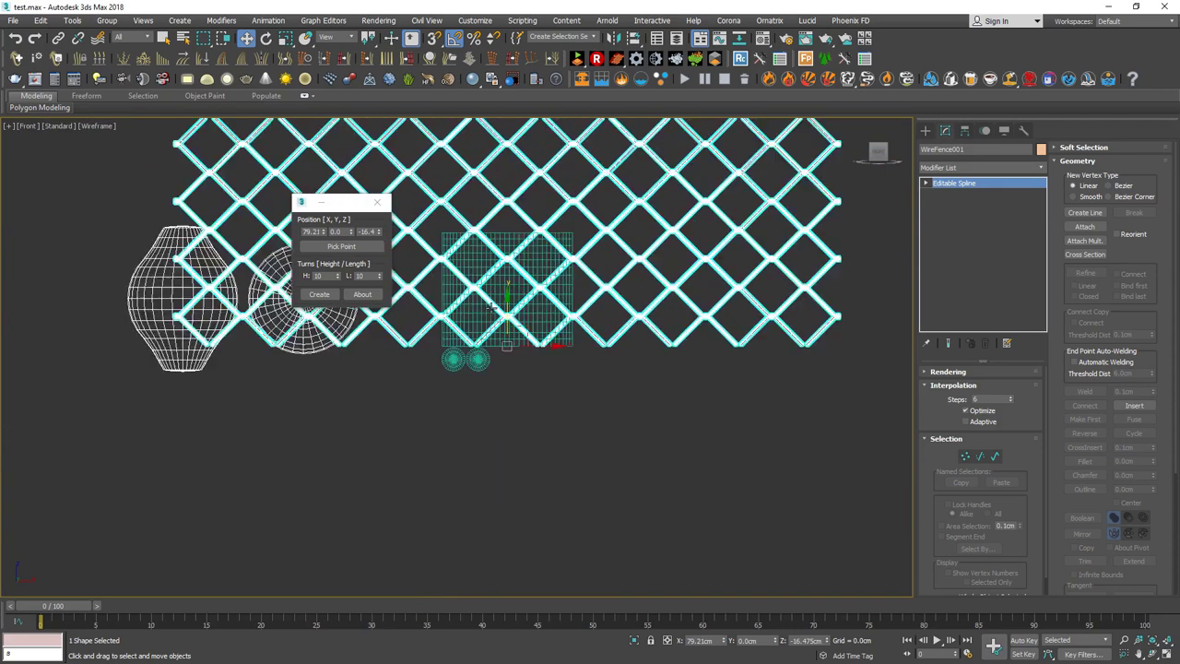
scroll(502, 271, up, 2)
scroll(503, 273, up, 3)
Delete the first fence and recreate it with 20 length turns.
key(Delete)
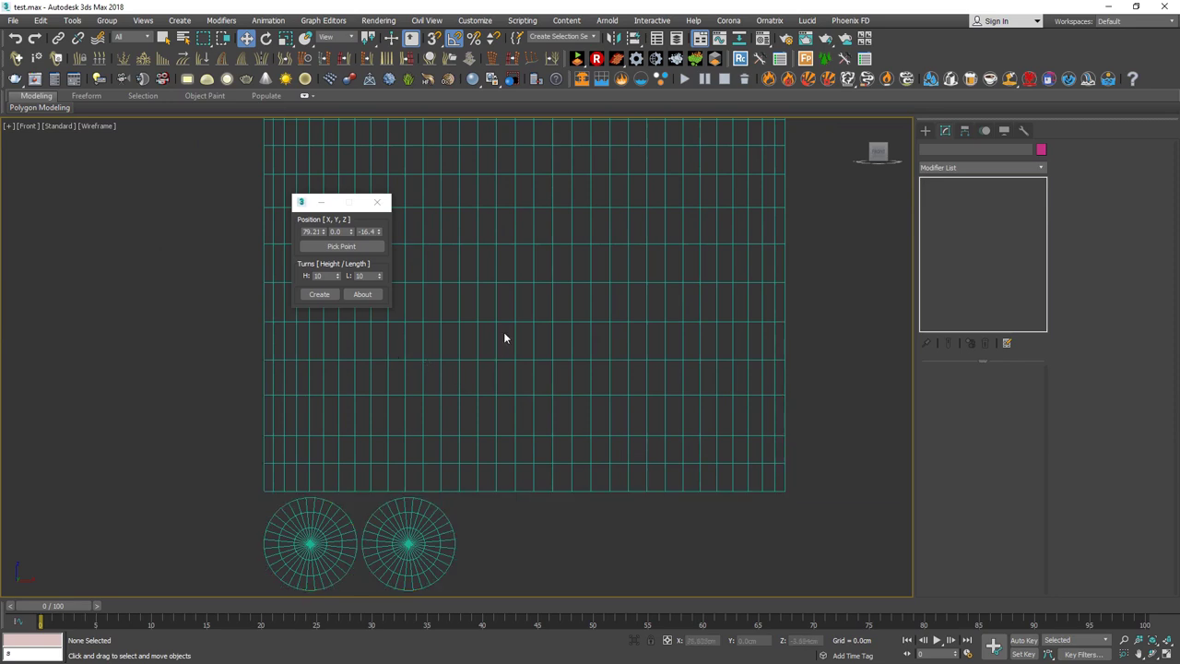
middle_drag(503, 332, 485, 391)
double_click(361, 276)
text(2)
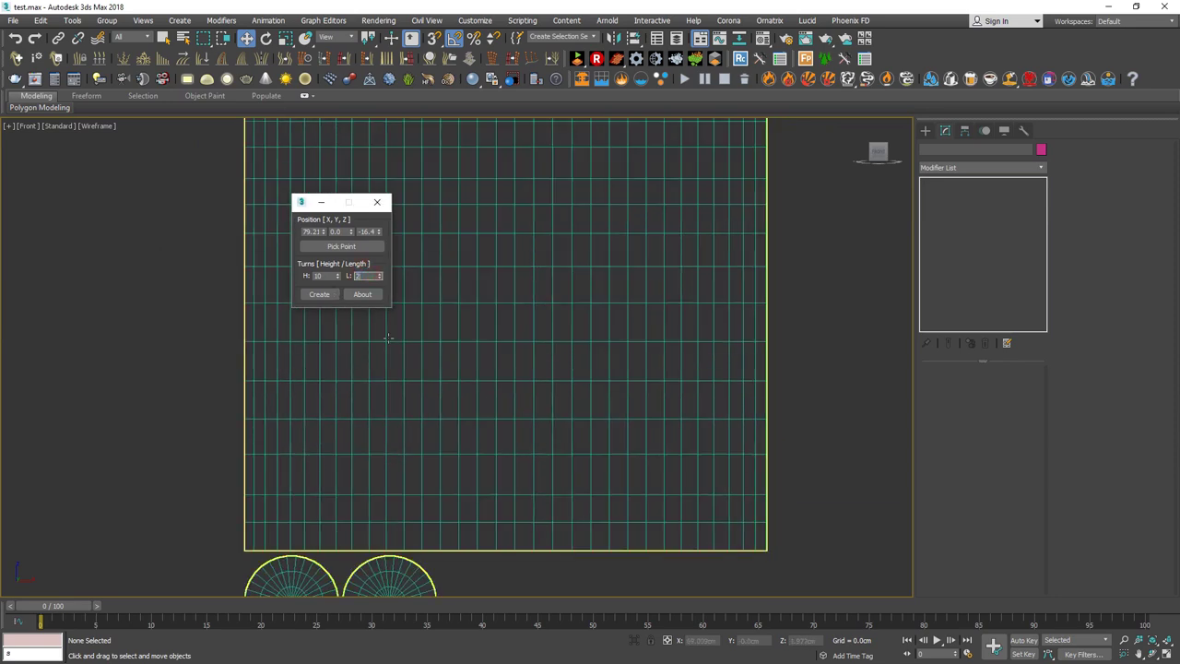
text(0)
click(340, 294)
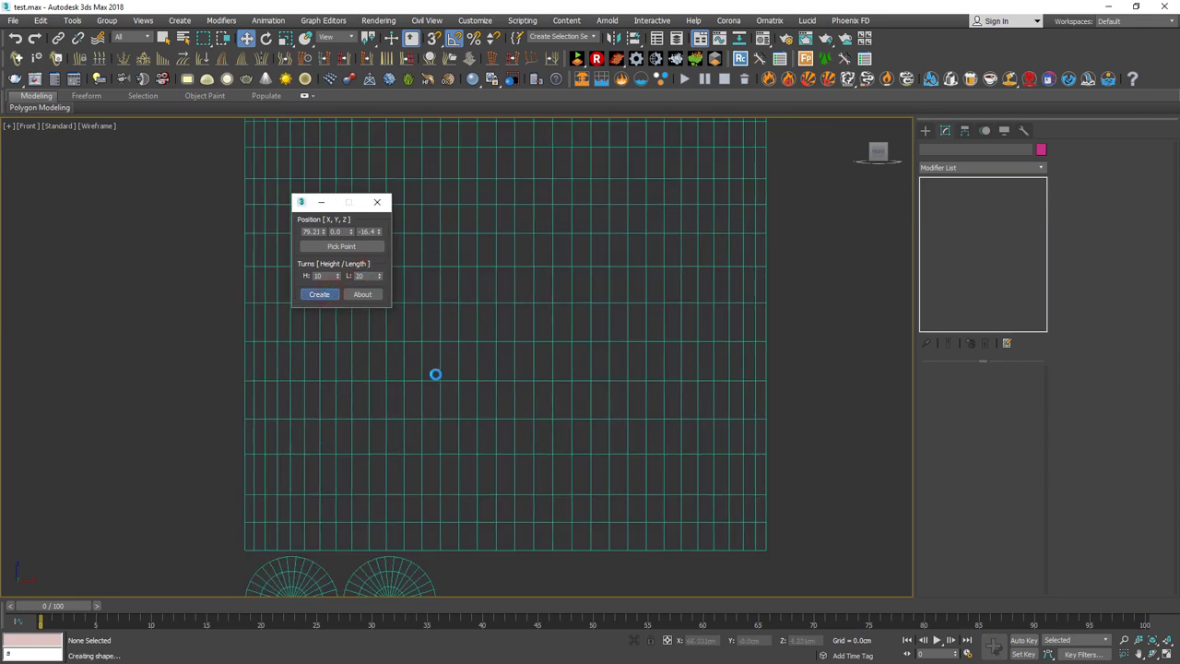
scroll(433, 405, down, 5)
scroll(433, 415, up, 3)
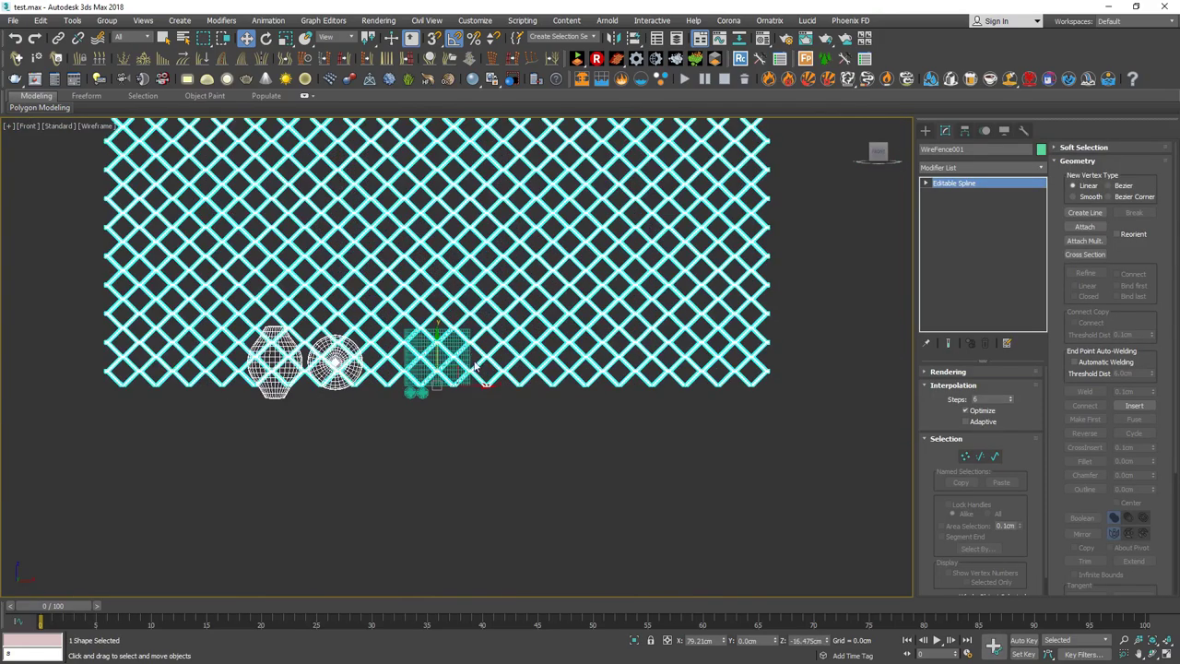
scroll(432, 422, up, 2)
scroll(432, 417, up, 3)
Scale the wire fence uniformly smaller so its cells shrink.
key(r)
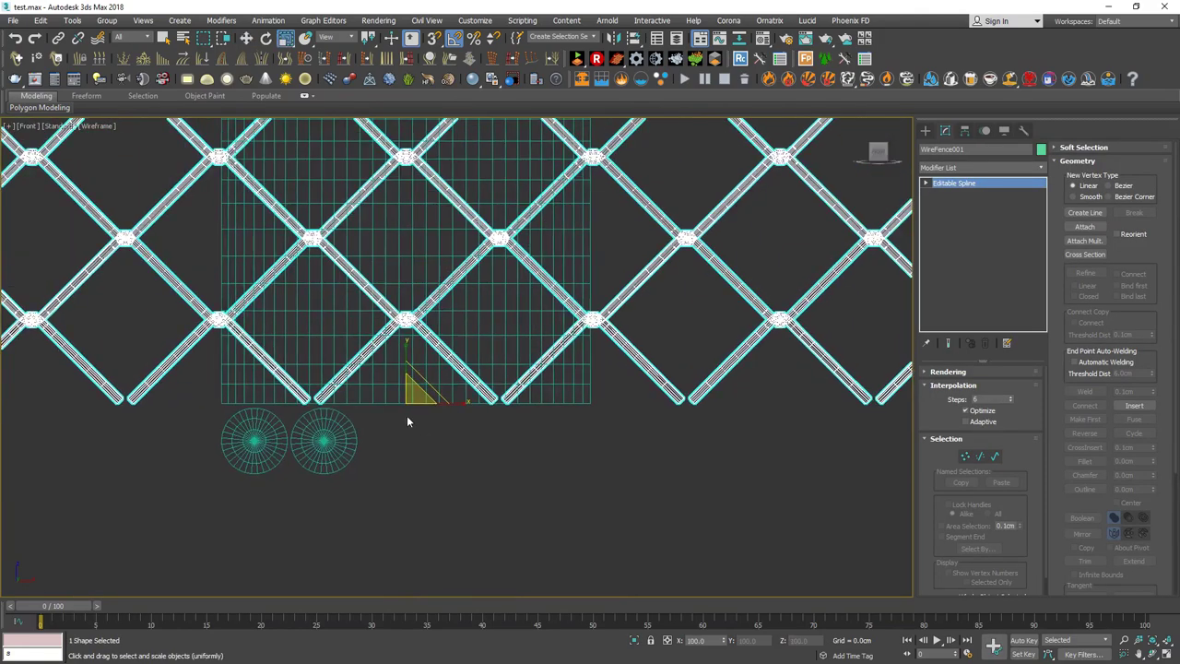
scroll(407, 414, up, 3)
drag(405, 378, 435, 519)
scroll(440, 429, down, 2)
scroll(422, 395, up, 2)
drag(420, 394, 513, 518)
scroll(512, 519, down, 3)
scroll(513, 519, up, 2)
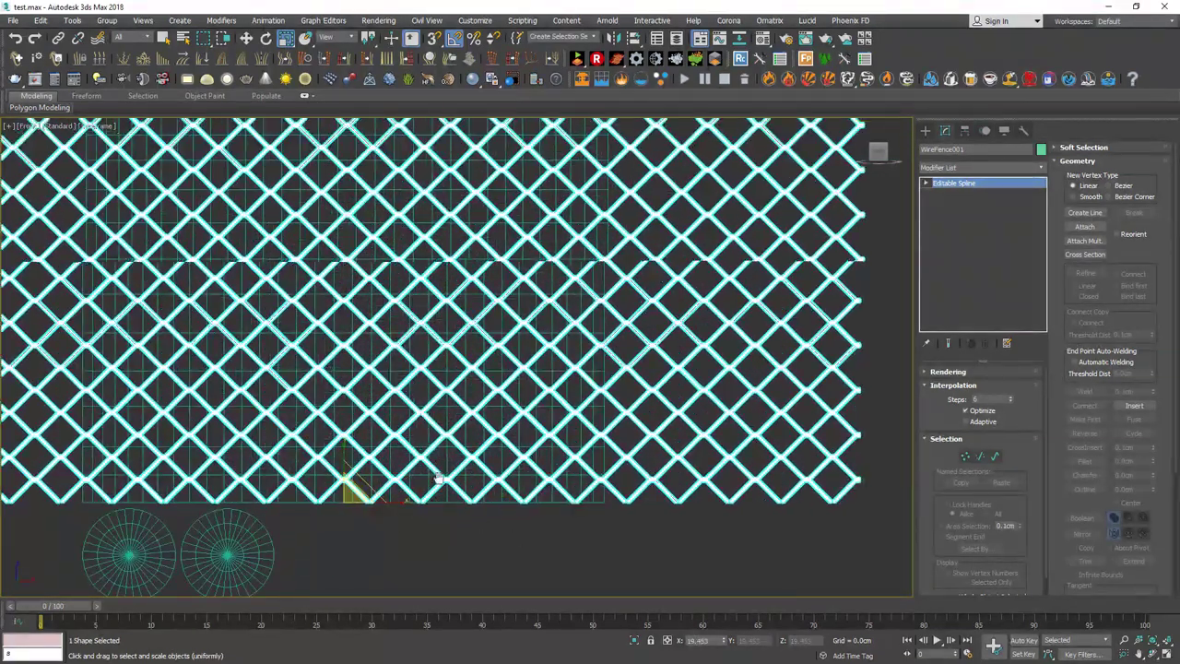
middle_drag(513, 519, 298, 363)
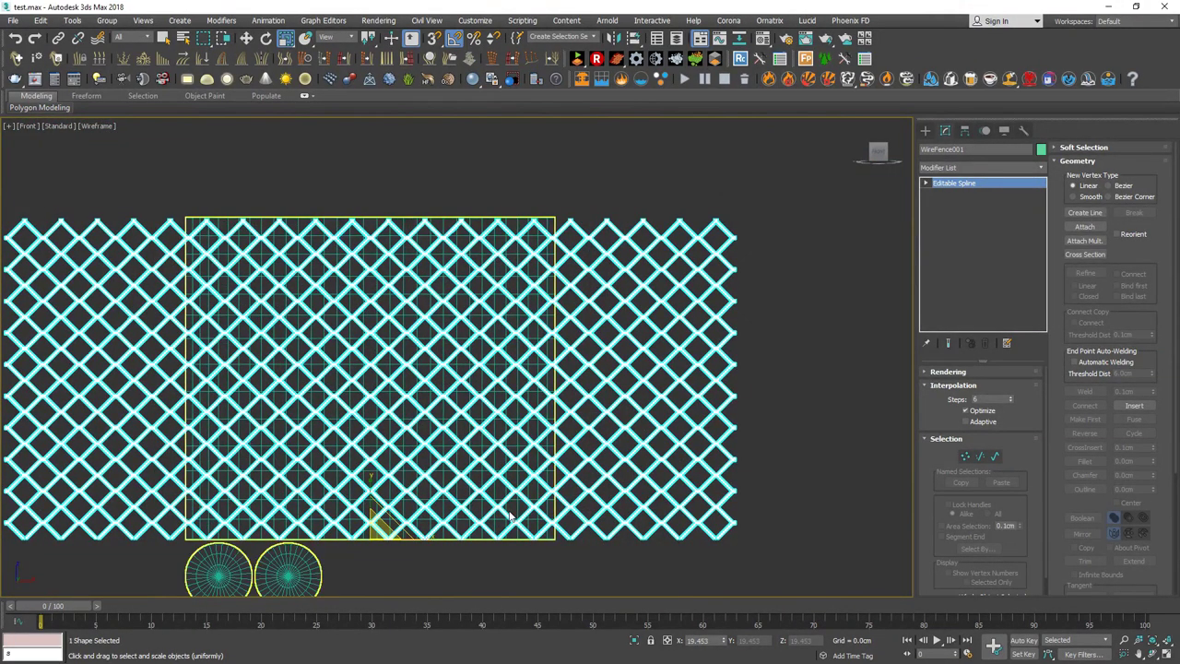
scroll(411, 547, up, 4)
Scale the fence non-uniformly into narrow, taller diamonds about half its width.
mouse_move(282, 509)
mouse_down()
mouse_move(235, 513)
mouse_move(245, 519)
mouse_up()
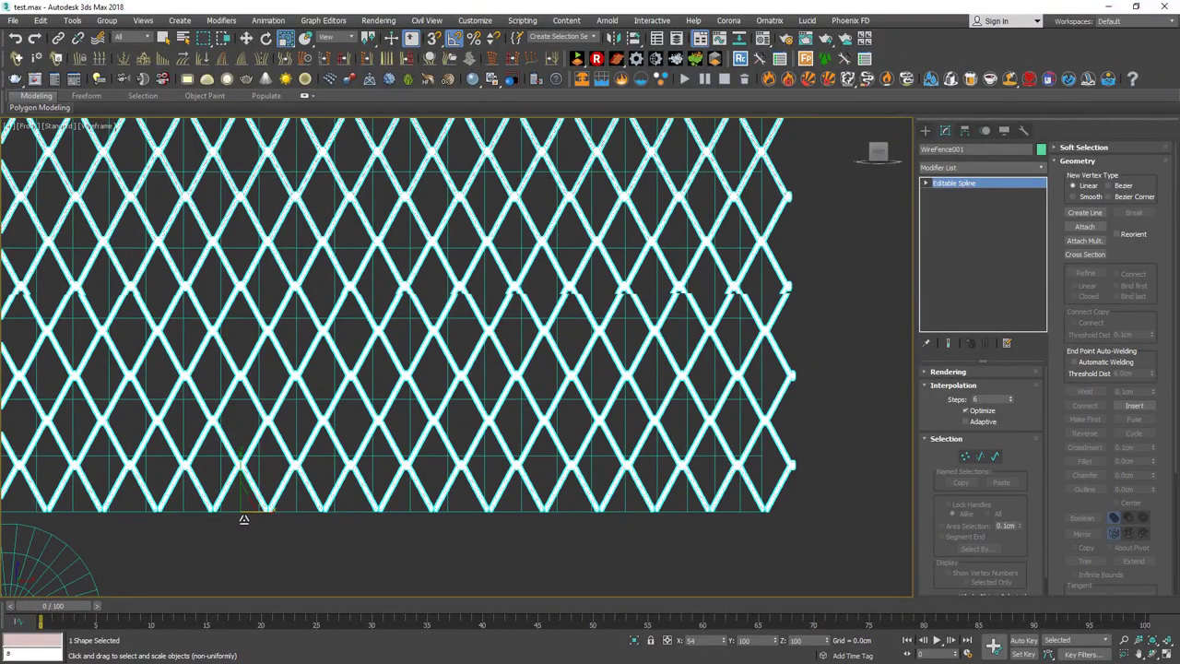
scroll(548, 260, down, 3)
drag(547, 260, 535, 277)
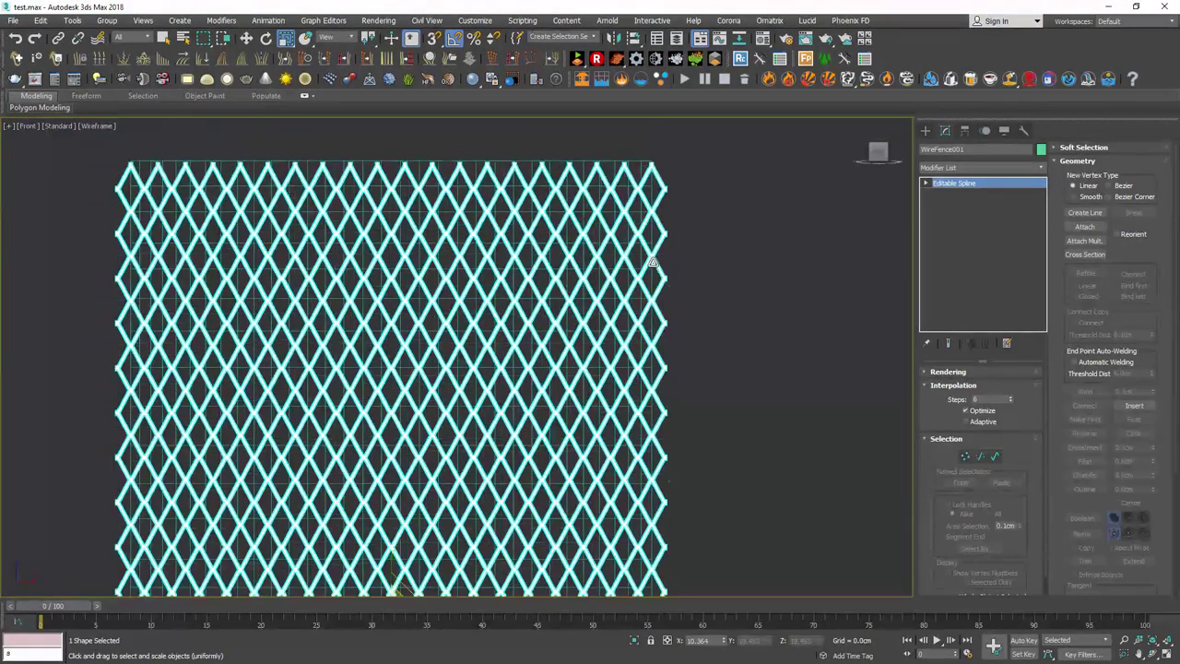
scroll(518, 295, up, 3)
drag(485, 300, 476, 433)
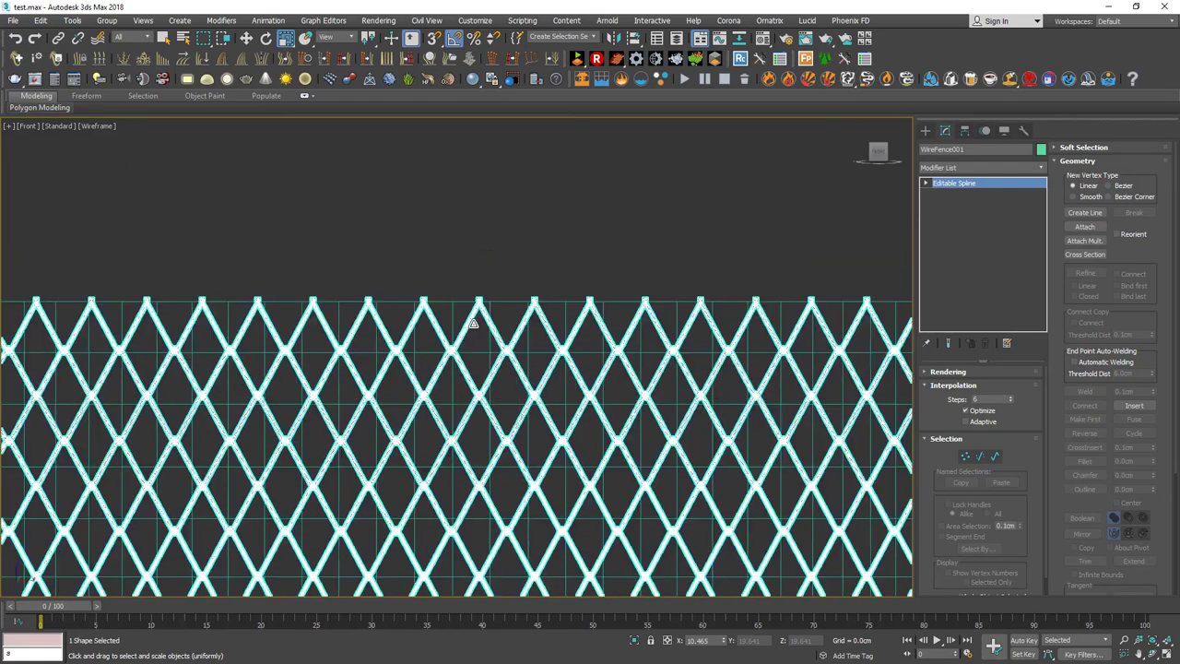
middle_drag(475, 433, 430, 433)
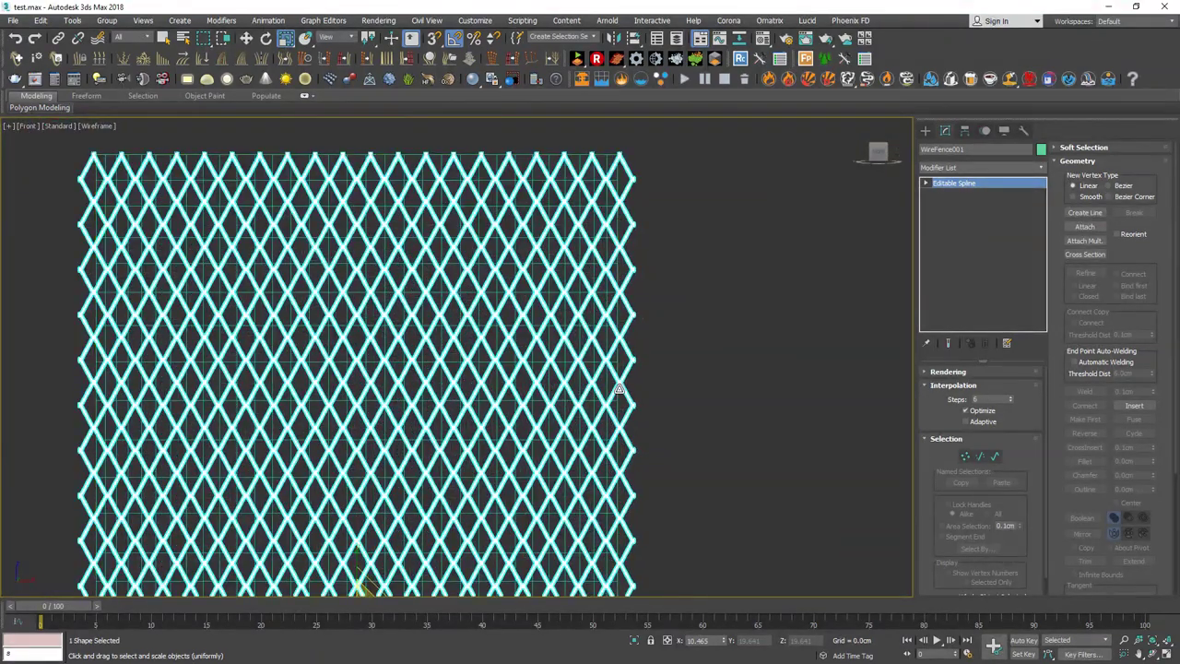
scroll(620, 383, up, 3)
right_click(620, 383)
Convert the fence to an Editable Mesh and add a Skin Wrap bound to object003.
click(794, 513)
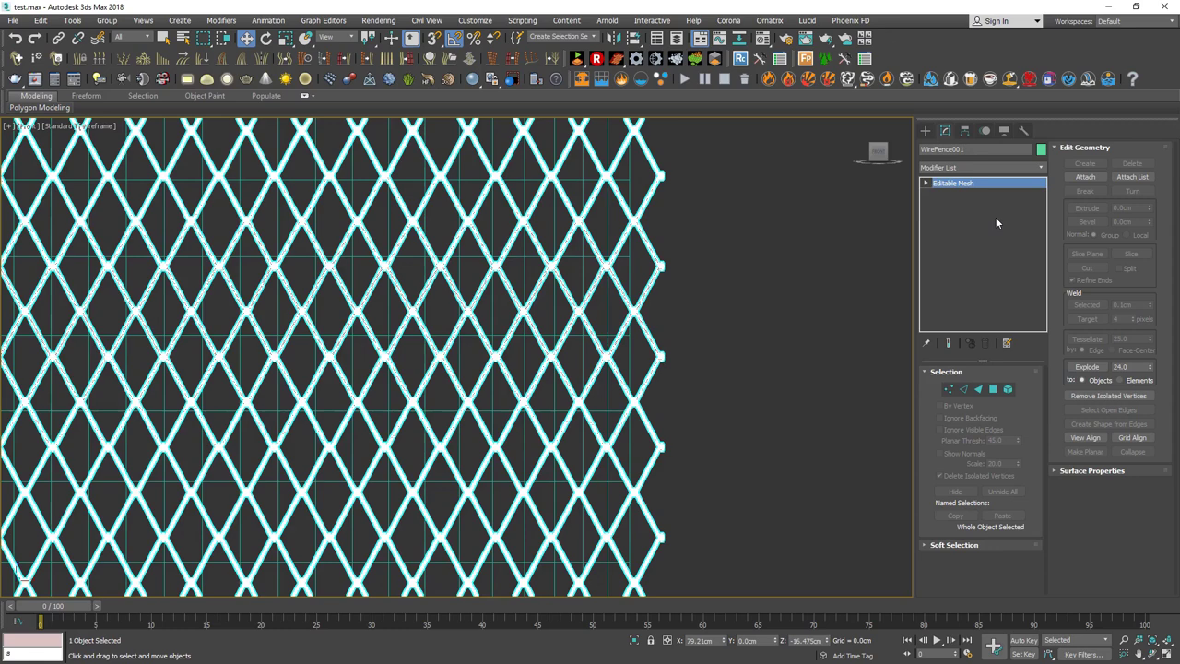
click(946, 269)
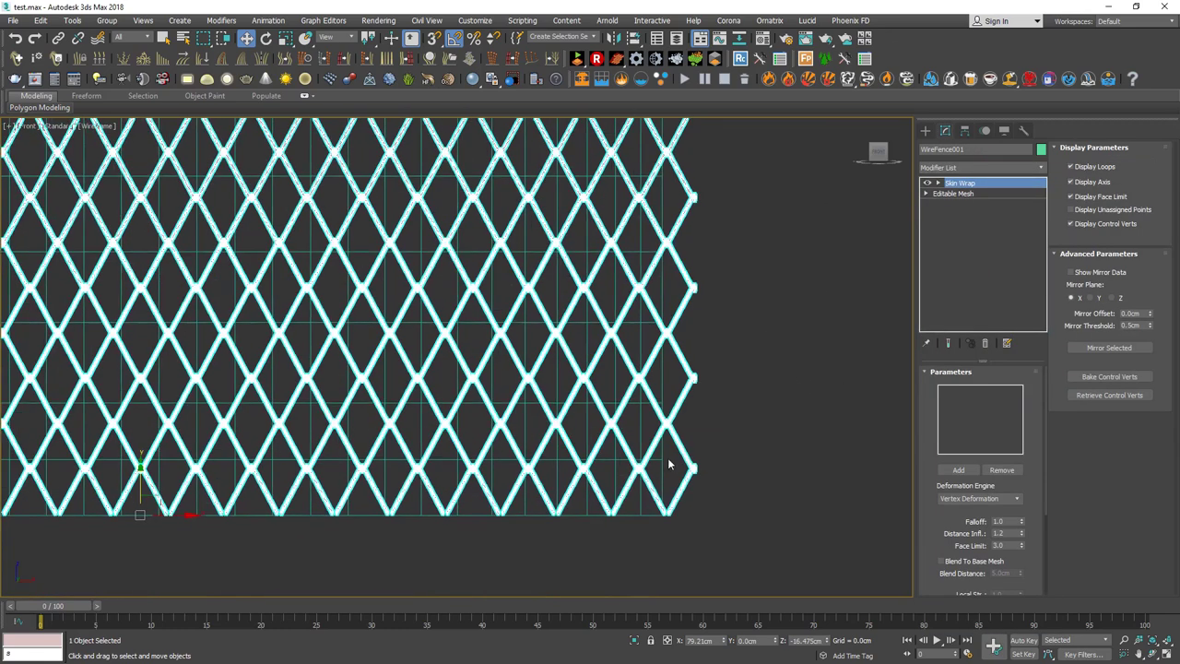
scroll(672, 472, up, 3)
scroll(372, 469, down, 2)
scroll(553, 415, down, 3)
scroll(760, 385, up, 3)
scroll(836, 465, up, 1)
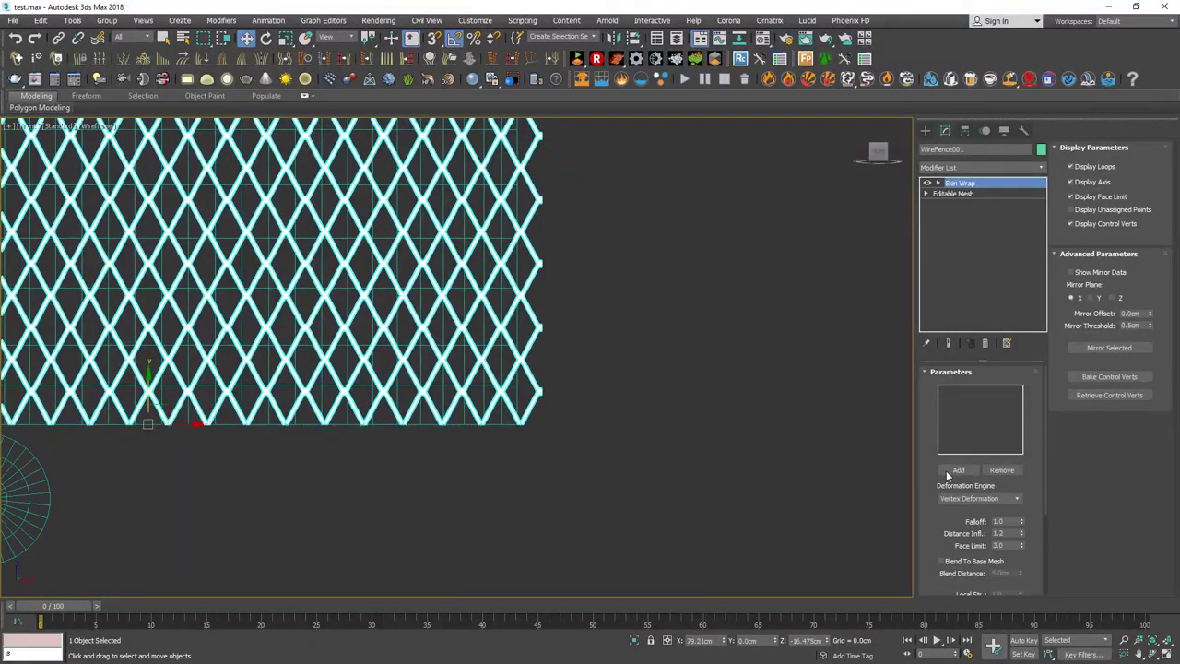
scroll(566, 553, up, 2)
scroll(569, 485, up, 3)
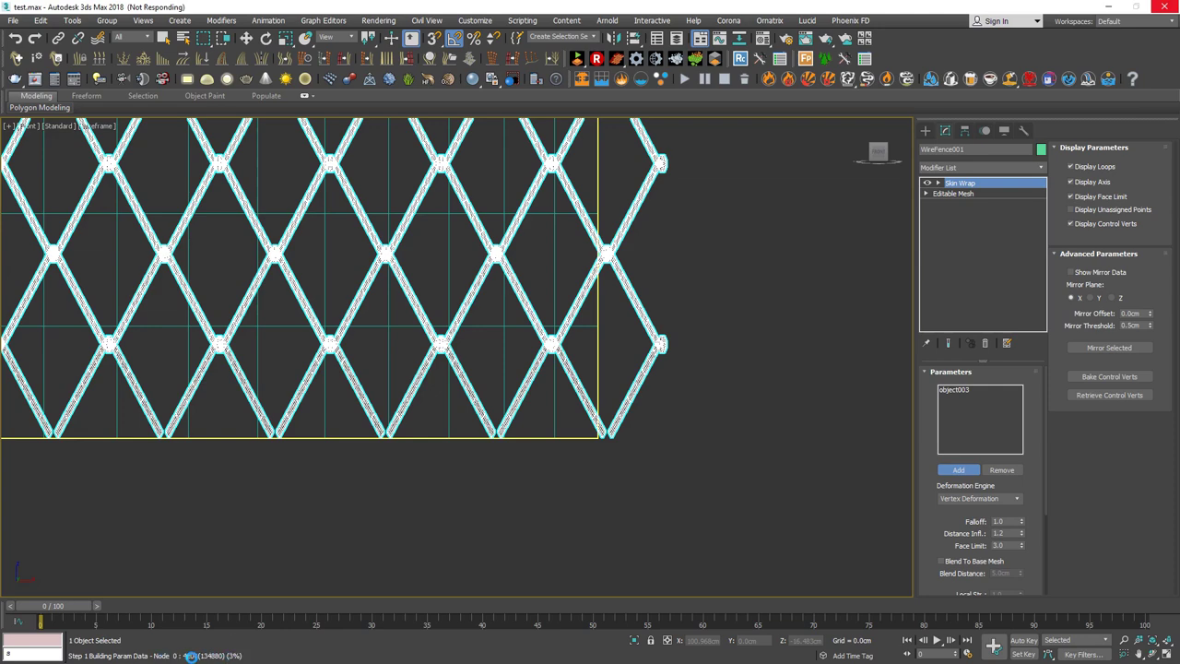
scroll(470, 447, down, 5)
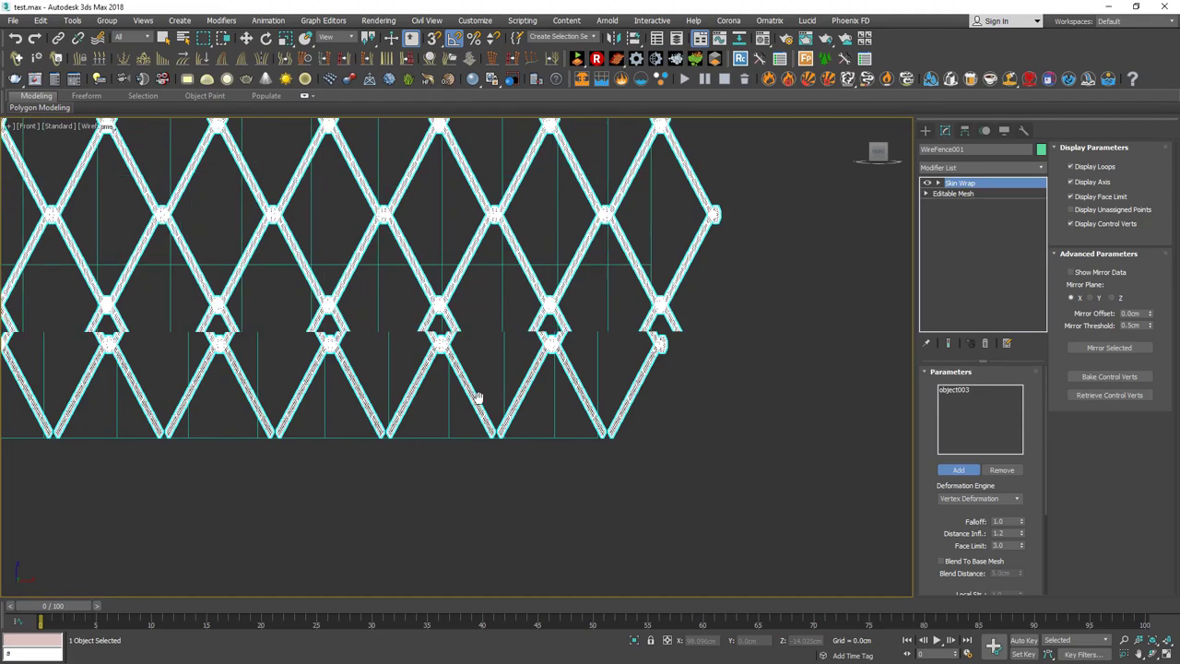
Zoom extents and select the flattened plane object003.
key(z)
scroll(456, 415, down, 3)
scroll(487, 513, up, 2)
scroll(535, 511, up, 5)
scroll(645, 475, down, 1)
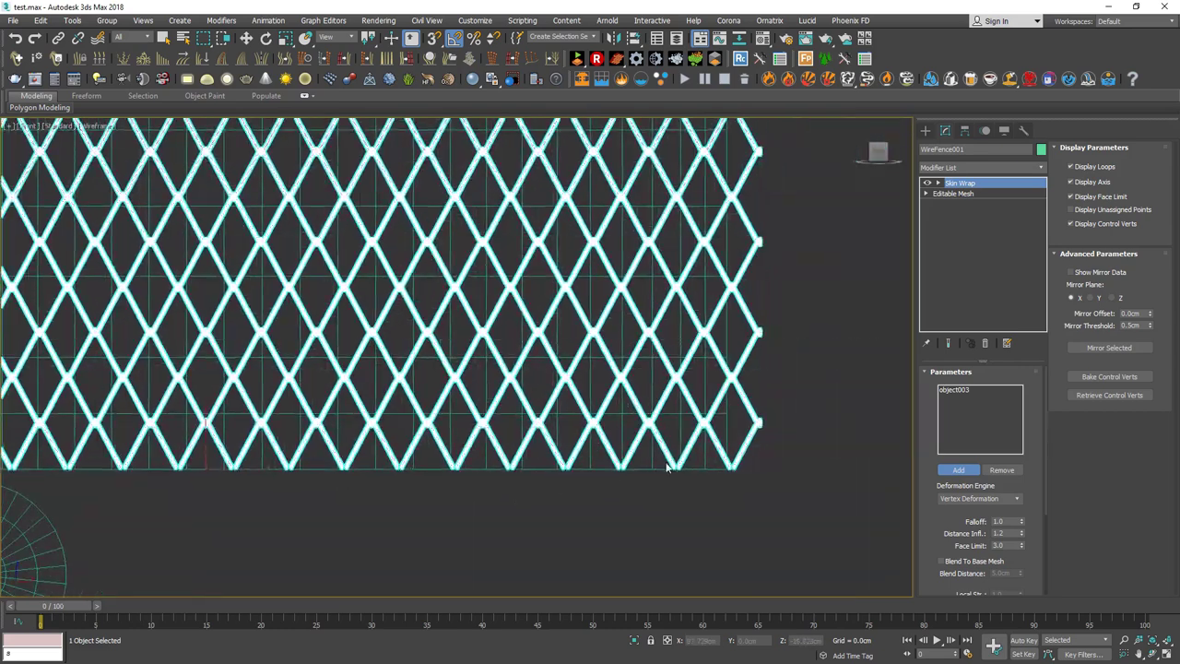
click(727, 415)
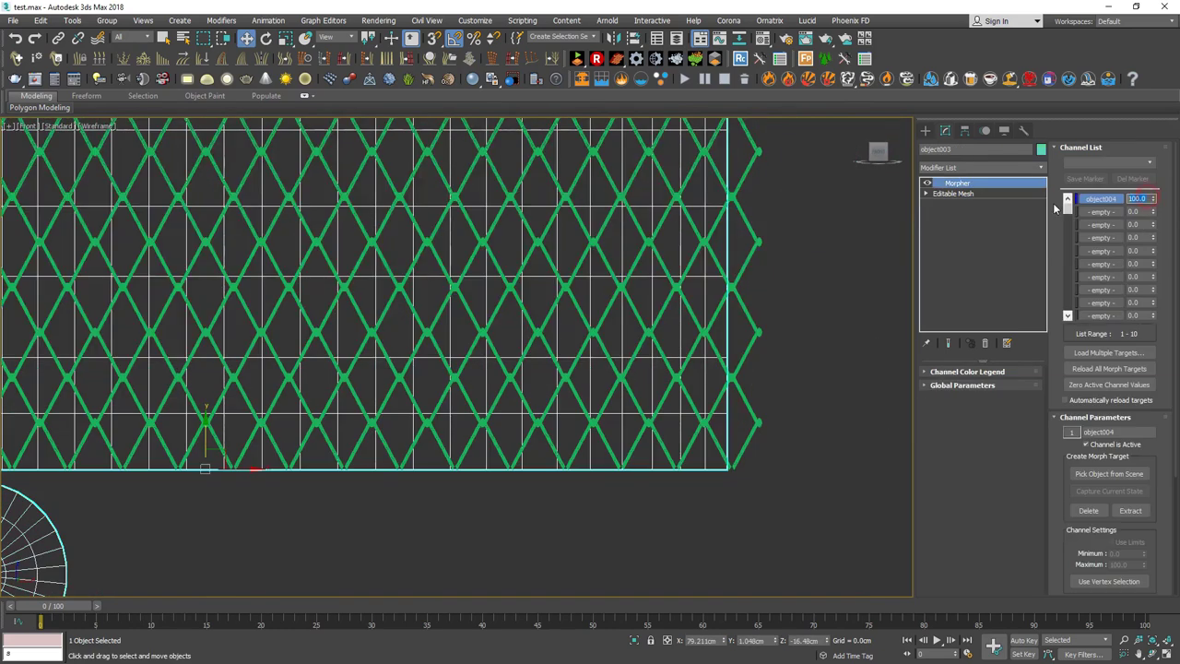
Set the object004 morph channel to 0.0 and view the wrapped net shaded.
text(0)
key(Return)
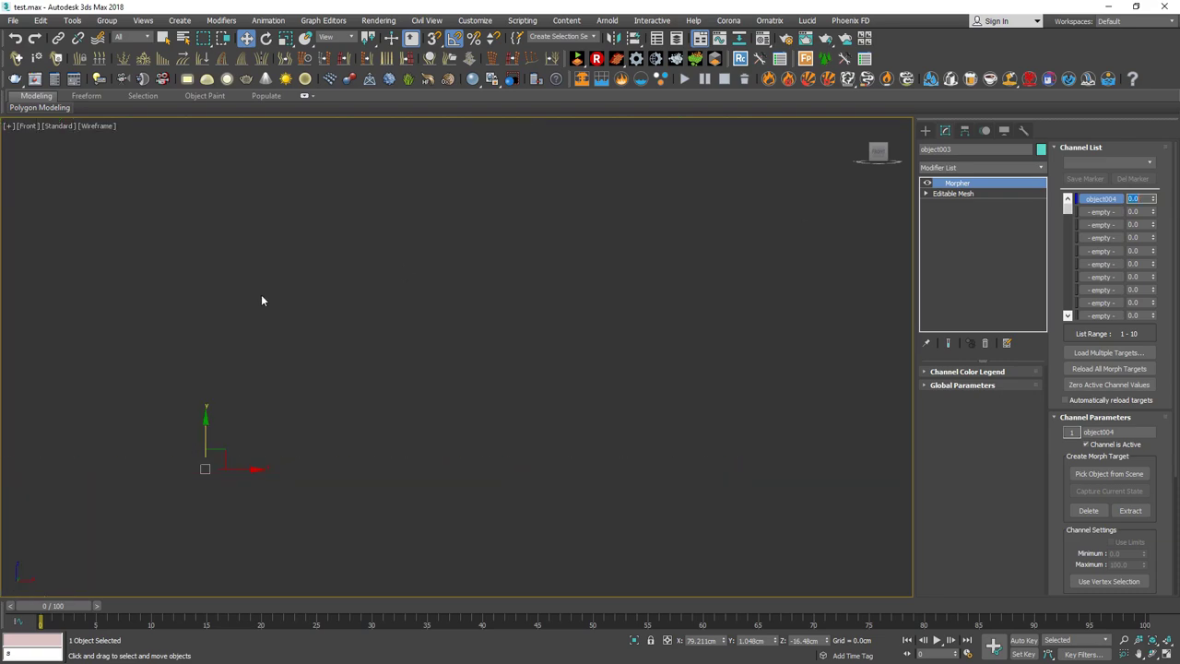
scroll(515, 326, down, 5)
mouse_move(434, 333)
alt+middle_down()
mouse_move(468, 353)
mouse_move(263, 326)
mouse_move(247, 352)
mouse_move(350, 380)
mouse_move(322, 414)
mouse_move(408, 342)
mouse_move(319, 296)
mouse_move(295, 342)
mouse_move(316, 342)
alt+middle_up()
key(F3)
scroll(264, 326, up, 4)
scroll(322, 321, up, 3)
mouse_move(232, 395)
middle_down()
mouse_move(197, 409)
mouse_move(209, 386)
mouse_move(326, 315)
mouse_move(382, 369)
mouse_move(391, 356)
middle_up()
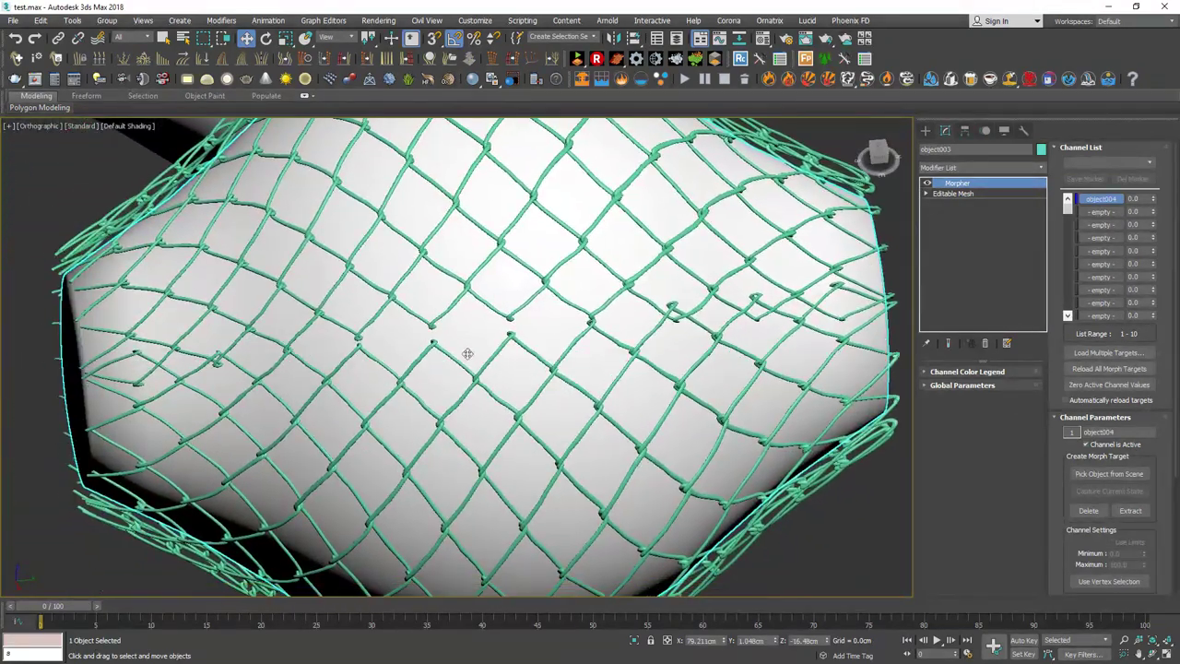
Zoom, pan and orbit around the net-wrapped vase and spheres to inspect them.
scroll(391, 357, up, 5)
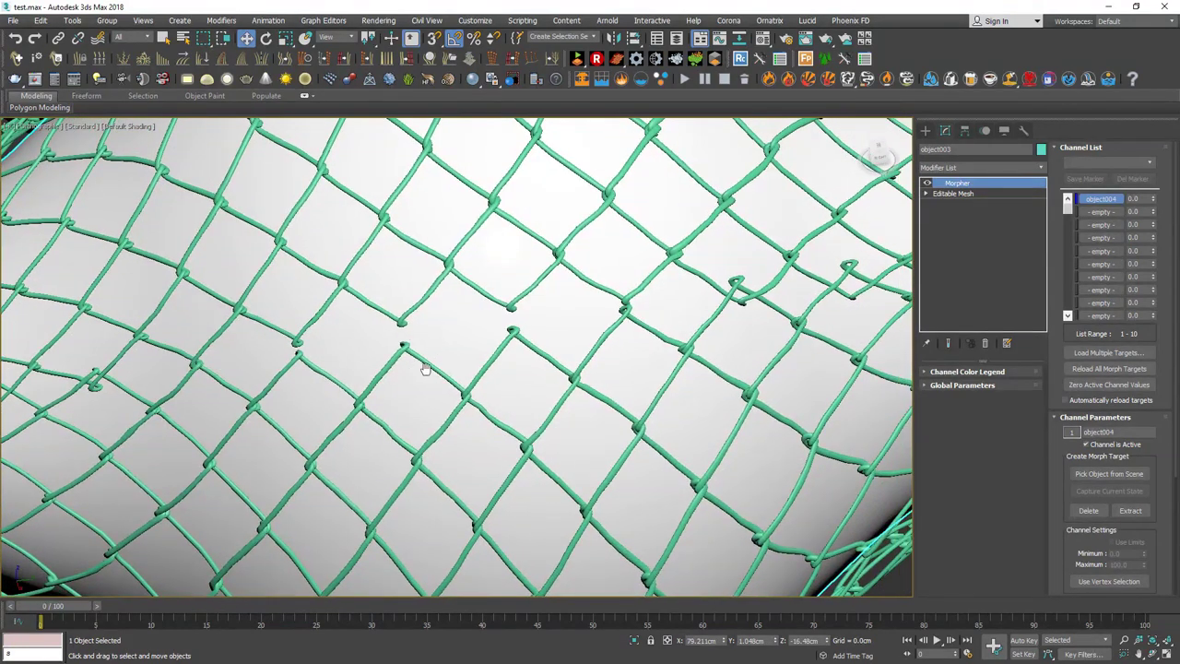
middle_drag(424, 370, 435, 369)
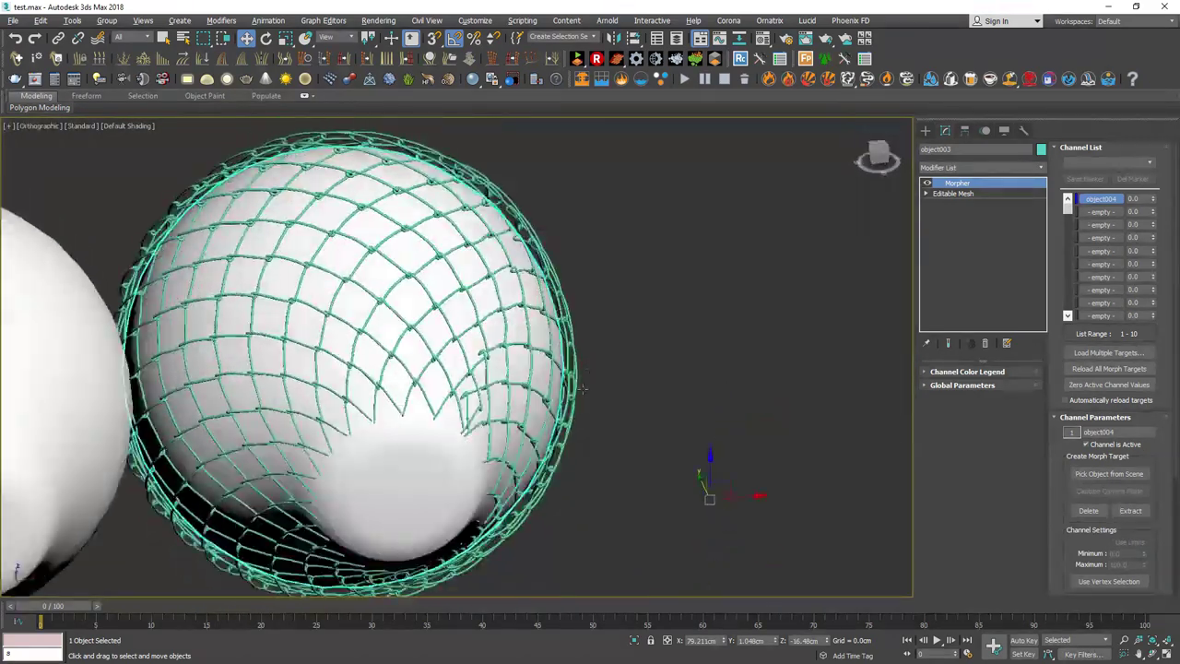
mouse_move(593, 430)
alt+middle_down()
mouse_move(387, 381)
mouse_move(421, 394)
mouse_move(514, 335)
mouse_move(361, 339)
alt+middle_up()
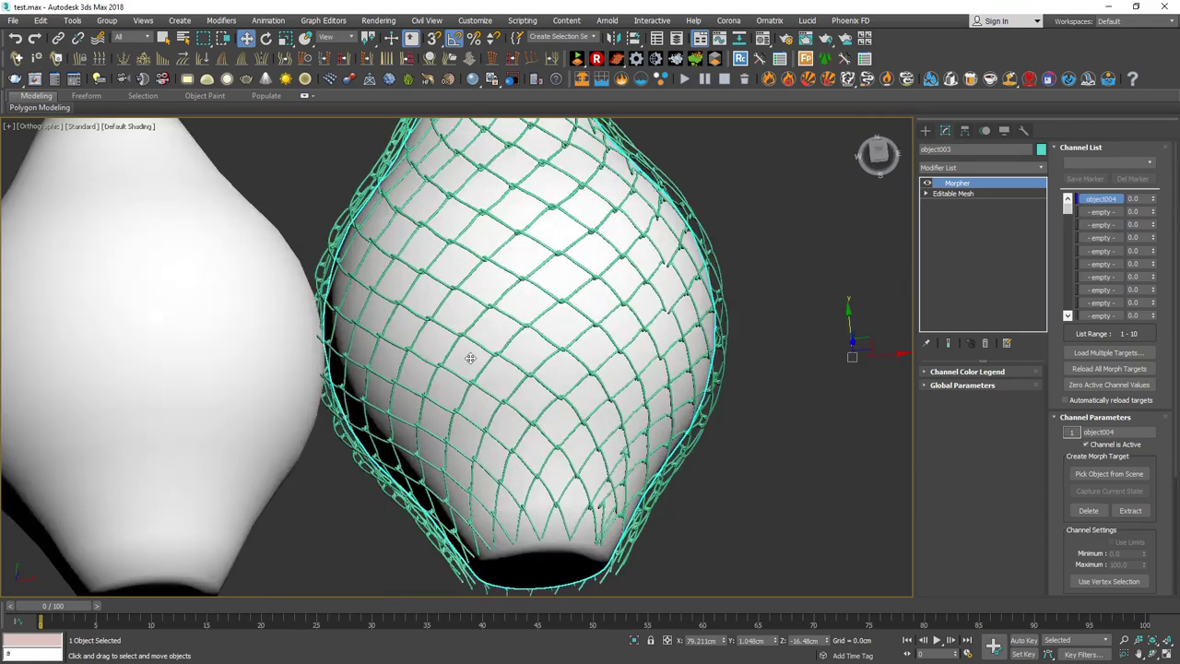
mouse_move(470, 358)
alt+middle_down()
mouse_move(534, 250)
mouse_move(392, 348)
alt+middle_up()
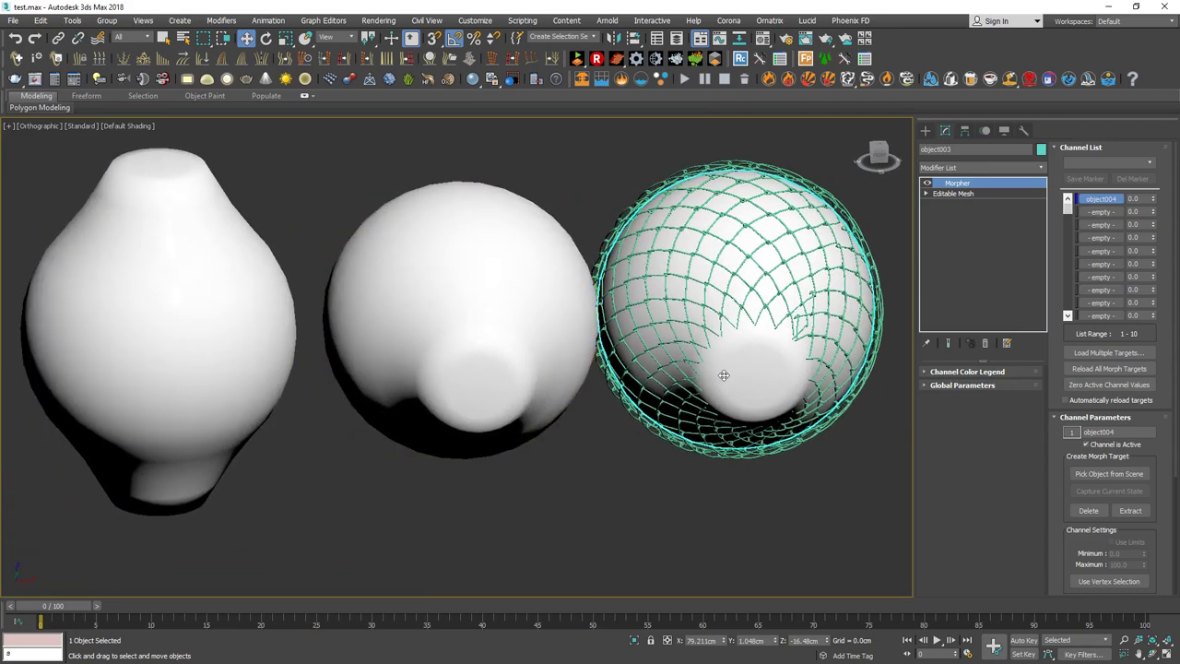
mouse_move(723, 375)
middle_down()
mouse_move(443, 376)
mouse_move(496, 300)
middle_up()
mouse_move(474, 341)
alt+middle_down()
mouse_move(416, 350)
mouse_move(440, 336)
alt+middle_up()
Orbit to a lower side angle and select the middle sphere object002.
scroll(420, 359, up, 4)
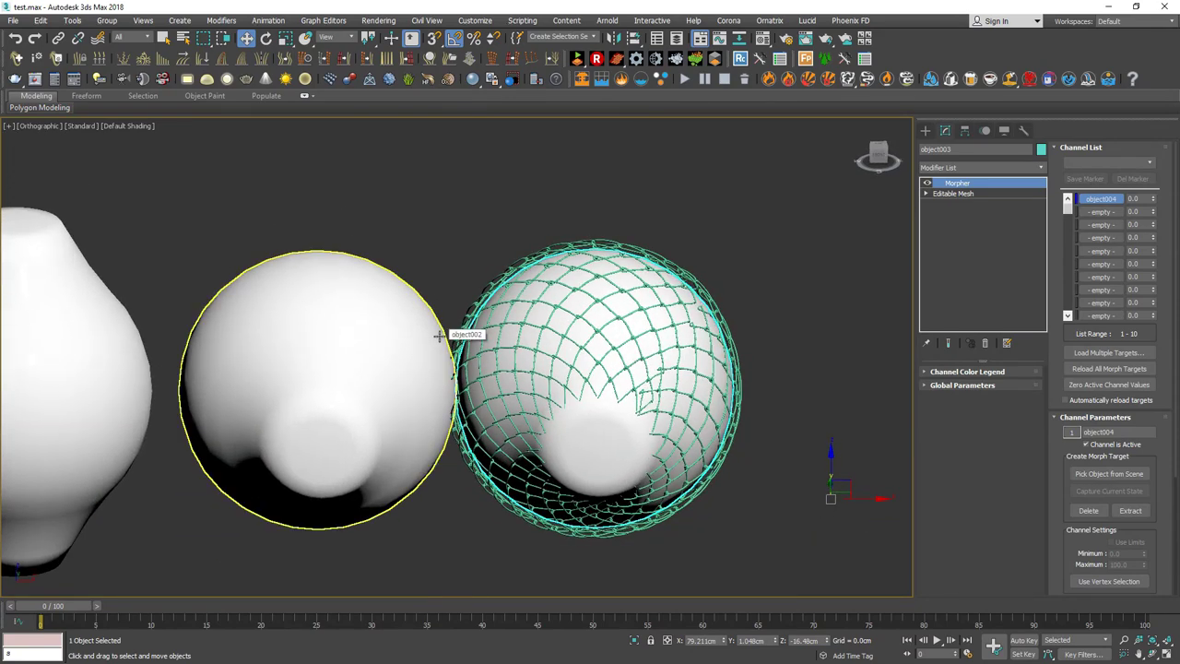
alt+middle_drag(454, 376, 457, 365)
mouse_move(334, 381)
alt+middle_down()
mouse_move(341, 350)
mouse_move(436, 313)
mouse_move(196, 222)
alt+middle_up()
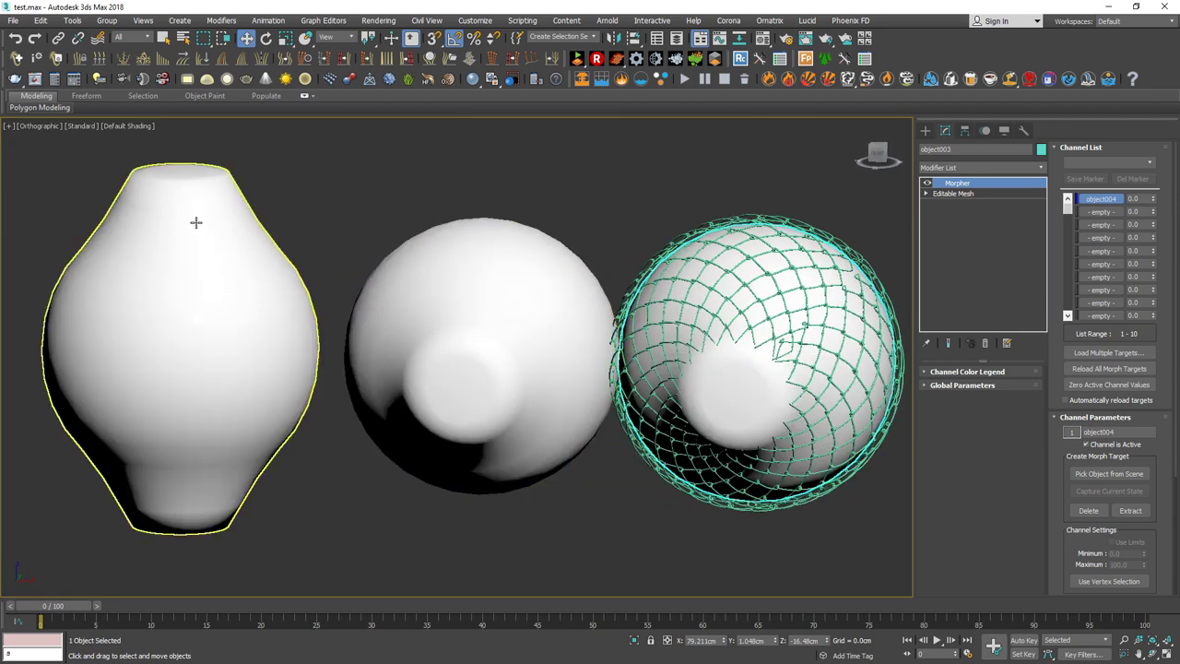
mouse_move(501, 322)
alt+middle_down()
mouse_move(376, 358)
mouse_move(390, 369)
mouse_move(518, 358)
mouse_move(501, 404)
alt+middle_up()
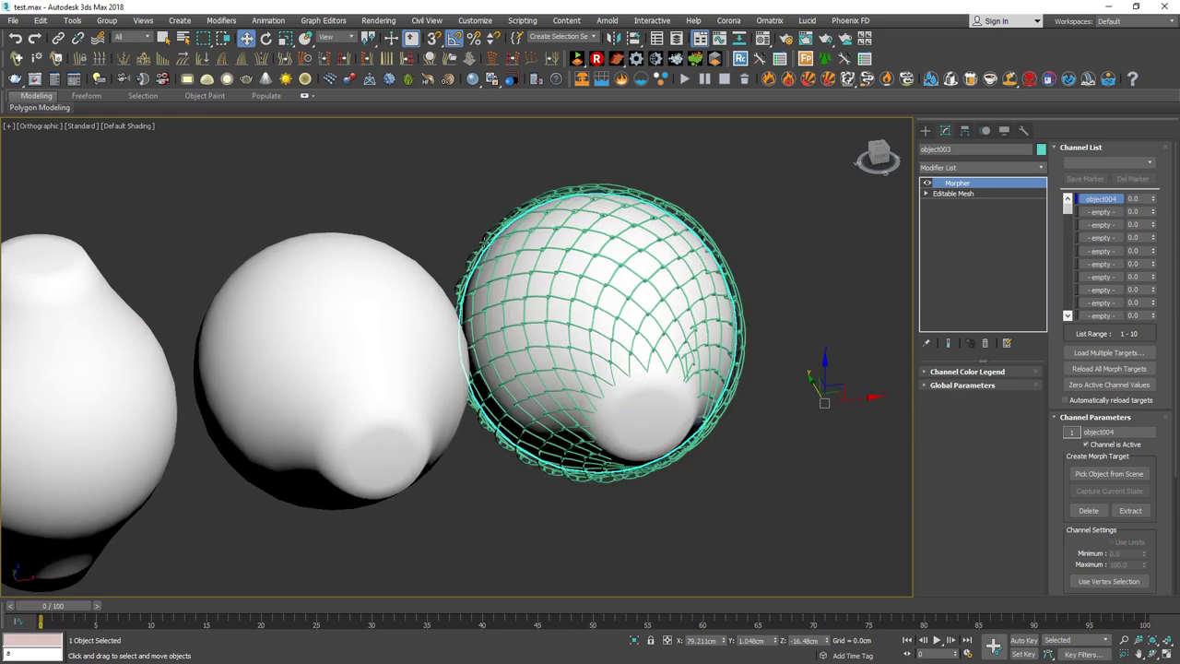
click(382, 354)
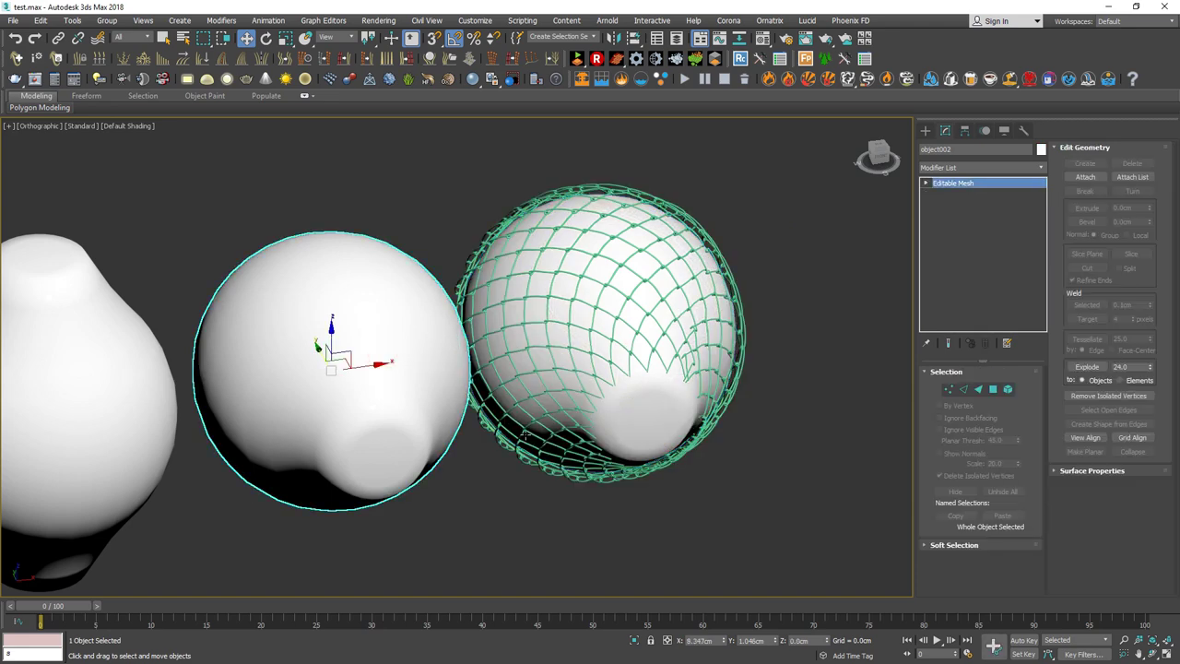
Delete the middle sphere object002 and orbit to show the vase's bottom.
key(Delete)
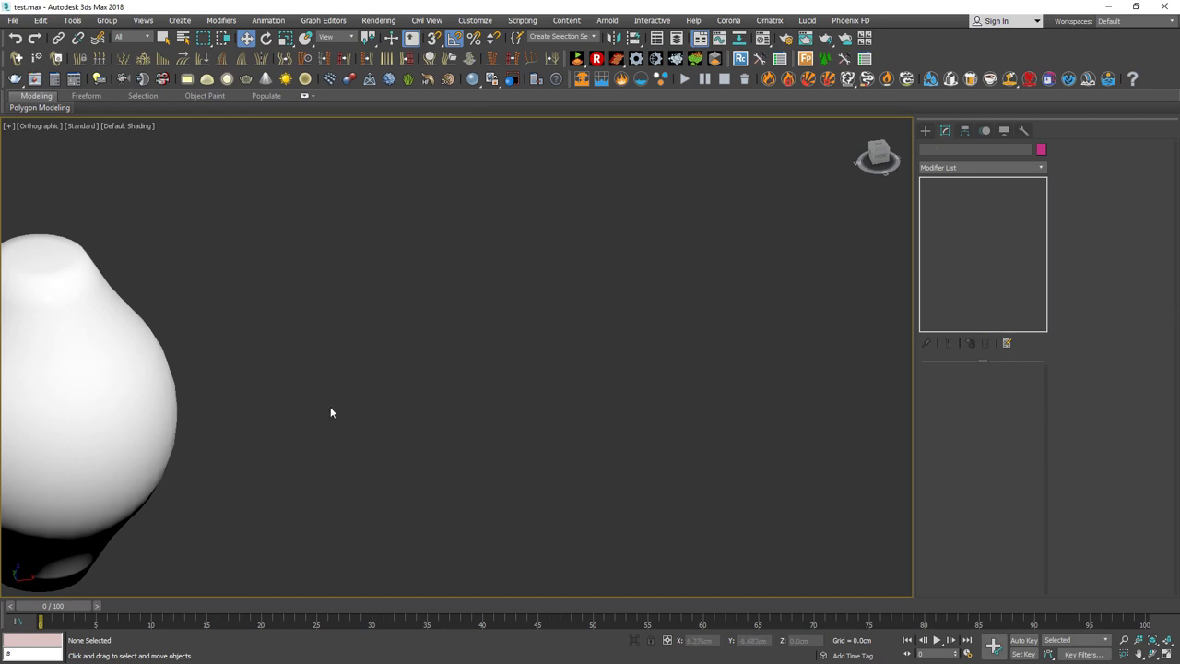
alt+middle_drag(756, 397, 804, 403)
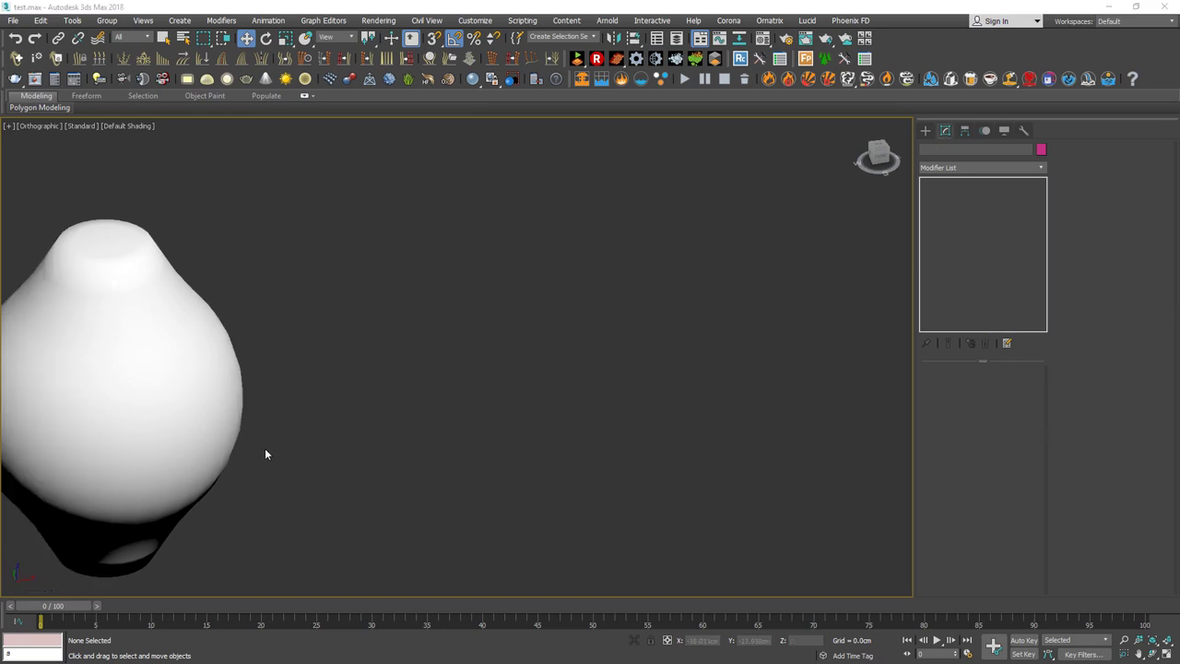
alt+middle_drag(201, 382, 402, 424)
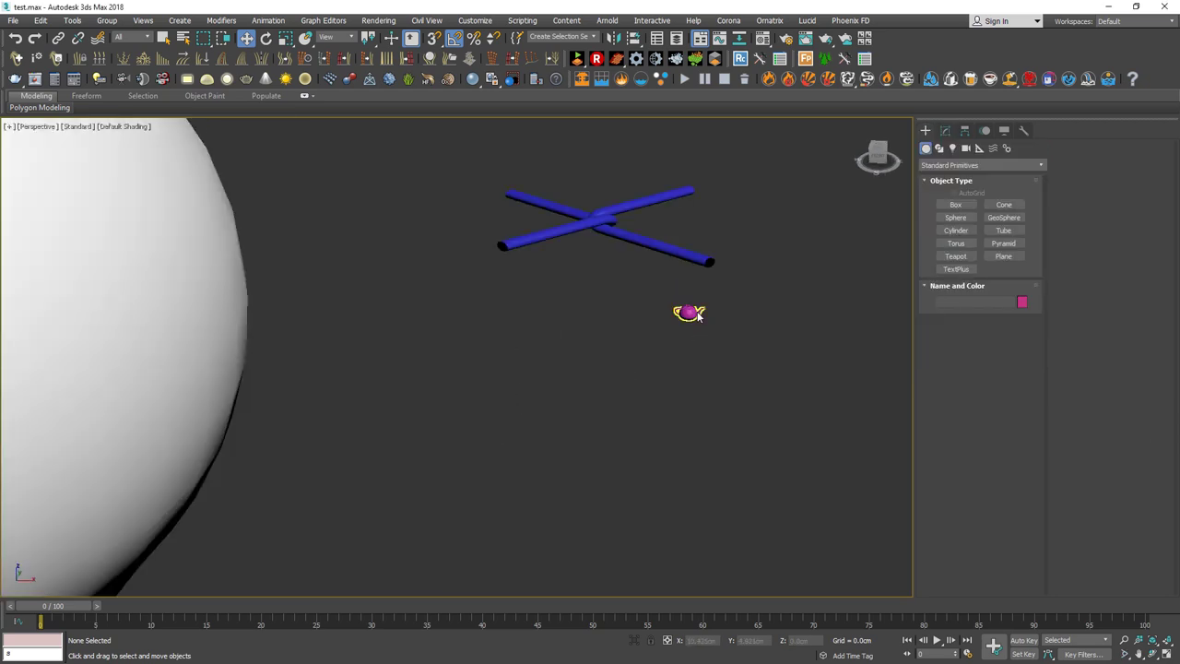
Finish placing the small Teapot001, then orbit and zoom to centre the vase.
alt+middle_drag(618, 340, 700, 287)
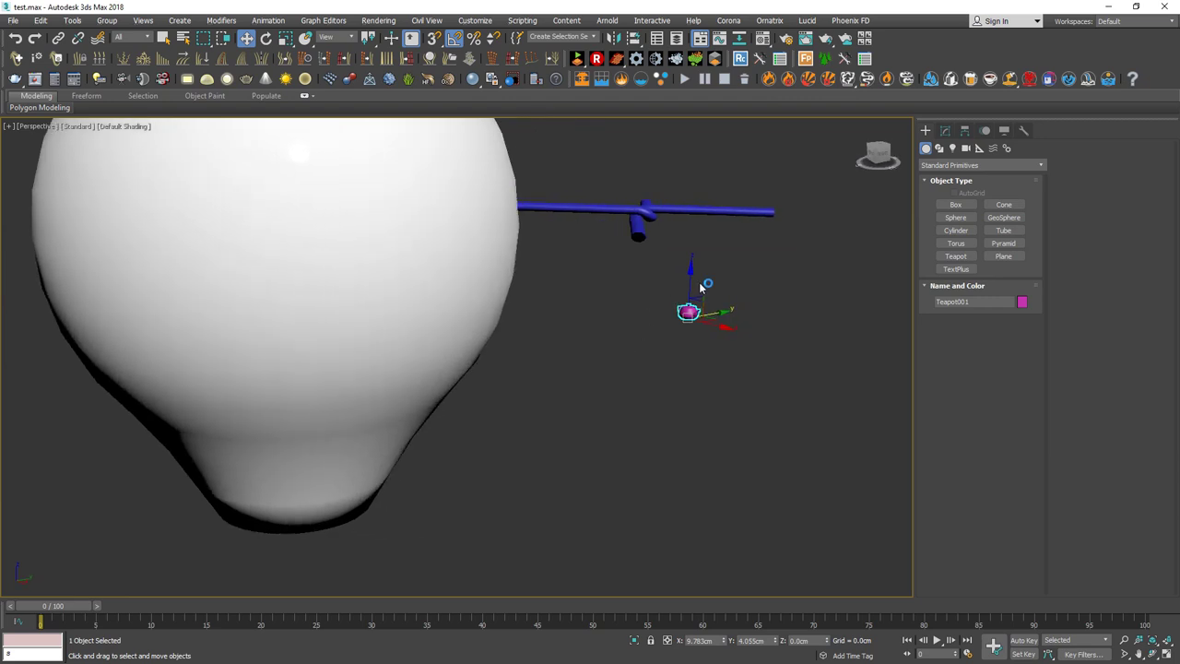
mouse_move(712, 181)
alt+middle_down()
mouse_move(716, 298)
mouse_move(619, 368)
mouse_move(520, 405)
mouse_move(572, 345)
mouse_move(461, 354)
alt+middle_up()
scroll(645, 360, up, 2)
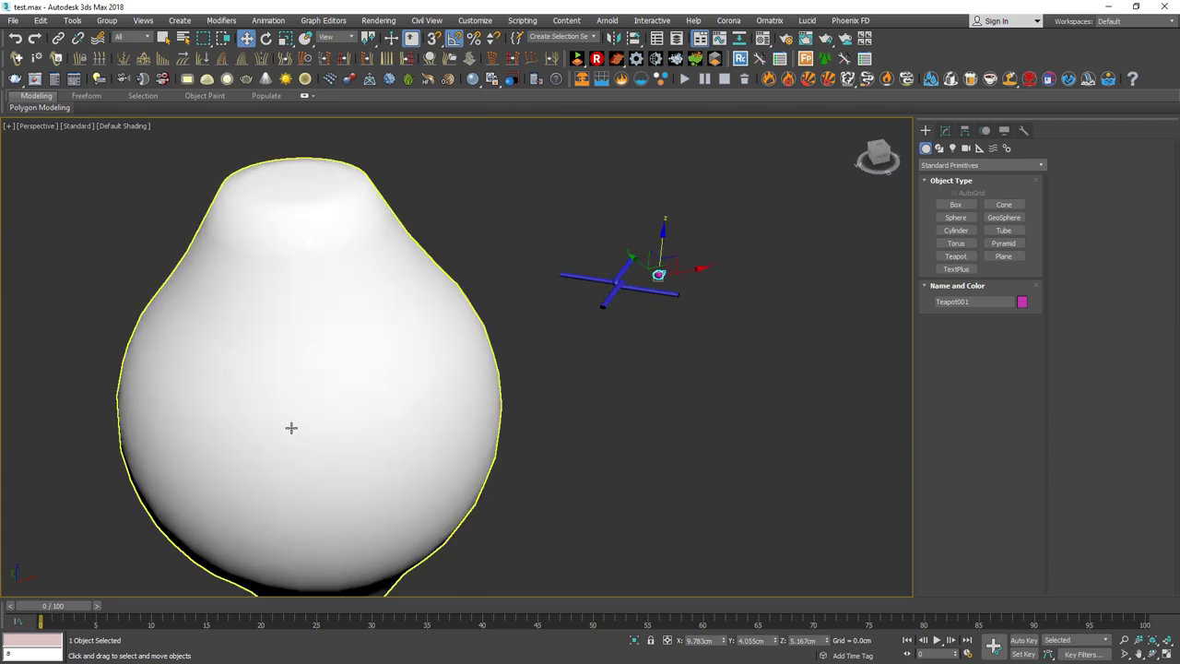
scroll(475, 330, up, 2)
scroll(500, 297, down, 5)
scroll(516, 308, up, 1)
alt+middle_drag(516, 310, 540, 293)
scroll(533, 305, up, 2)
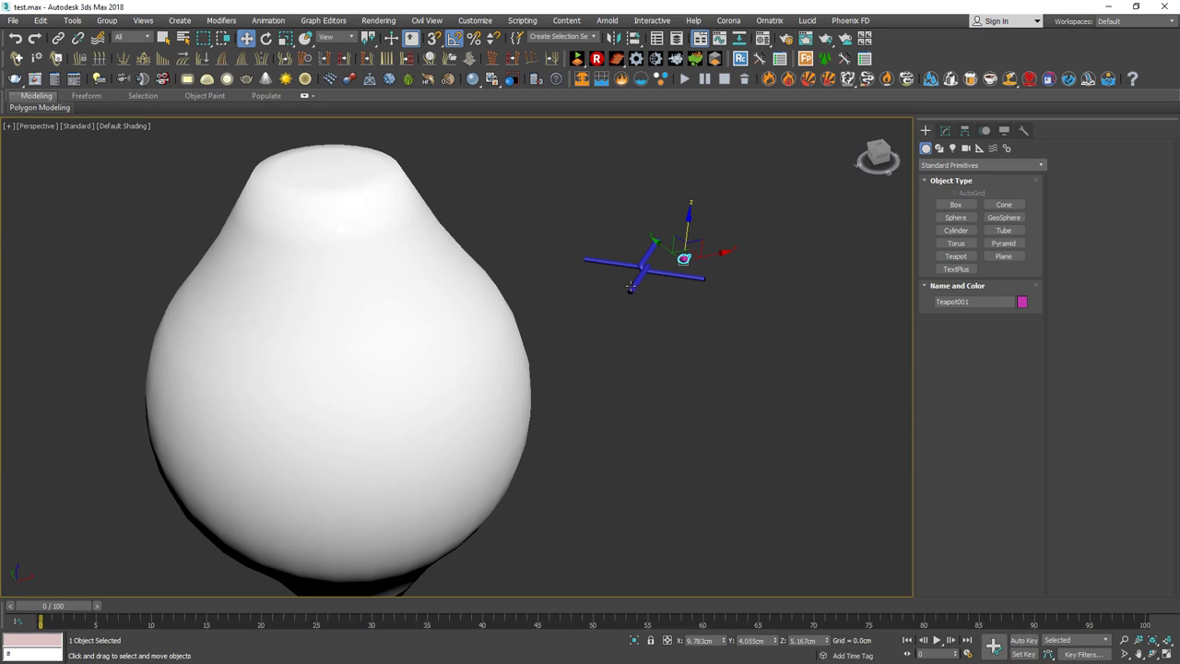
Add a QuadScatter modifier to the vase with GridMaker_001 as the scatter piece.
click(361, 327)
click(944, 131)
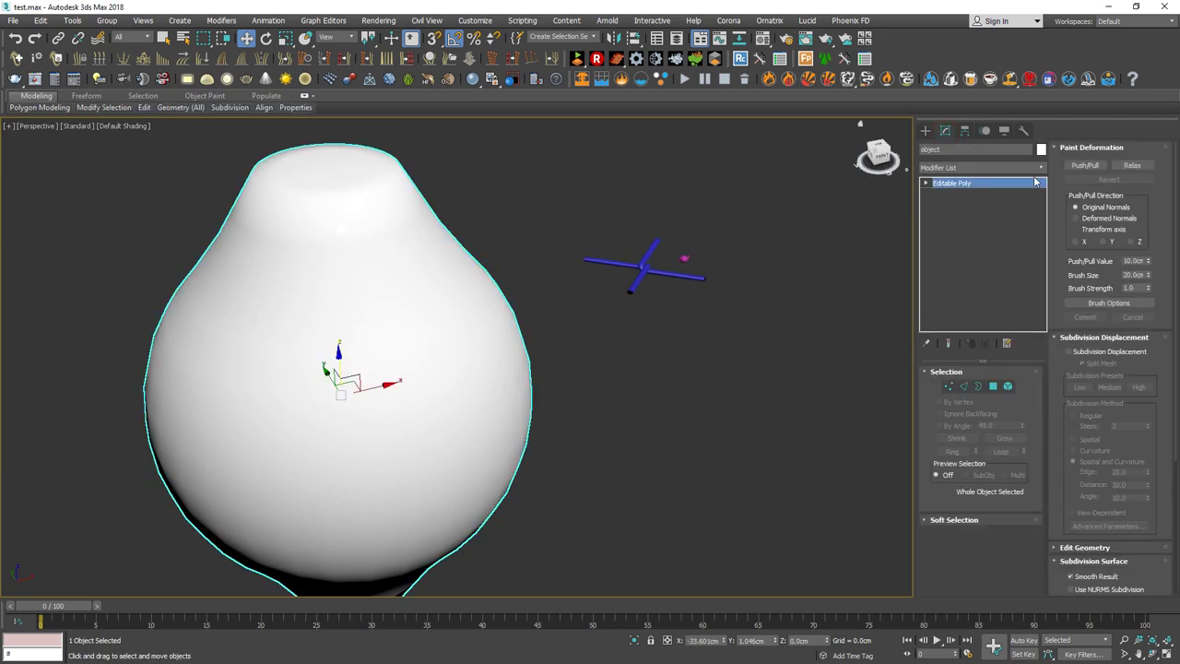
click(1042, 171)
click(949, 352)
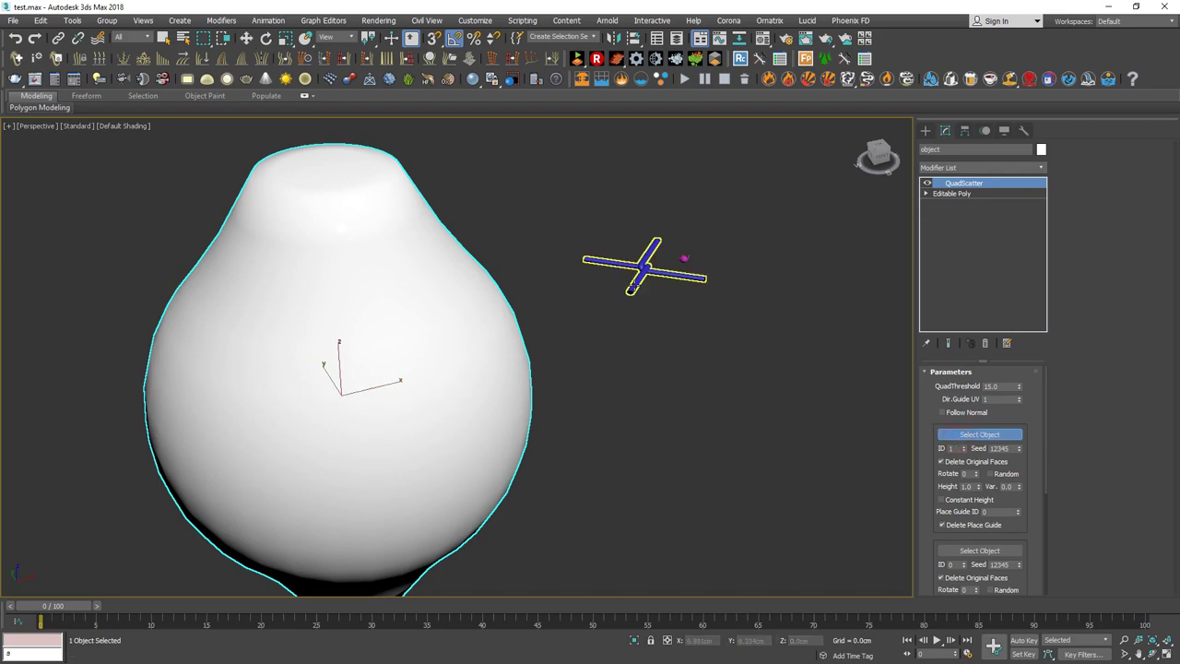
mouse_move(458, 335)
alt+middle_down()
mouse_move(448, 350)
mouse_move(635, 381)
alt+middle_up()
Deselect to view the netted vase, then select the vase again.
click(635, 381)
scroll(542, 300, down, 3)
scroll(542, 300, up, 2)
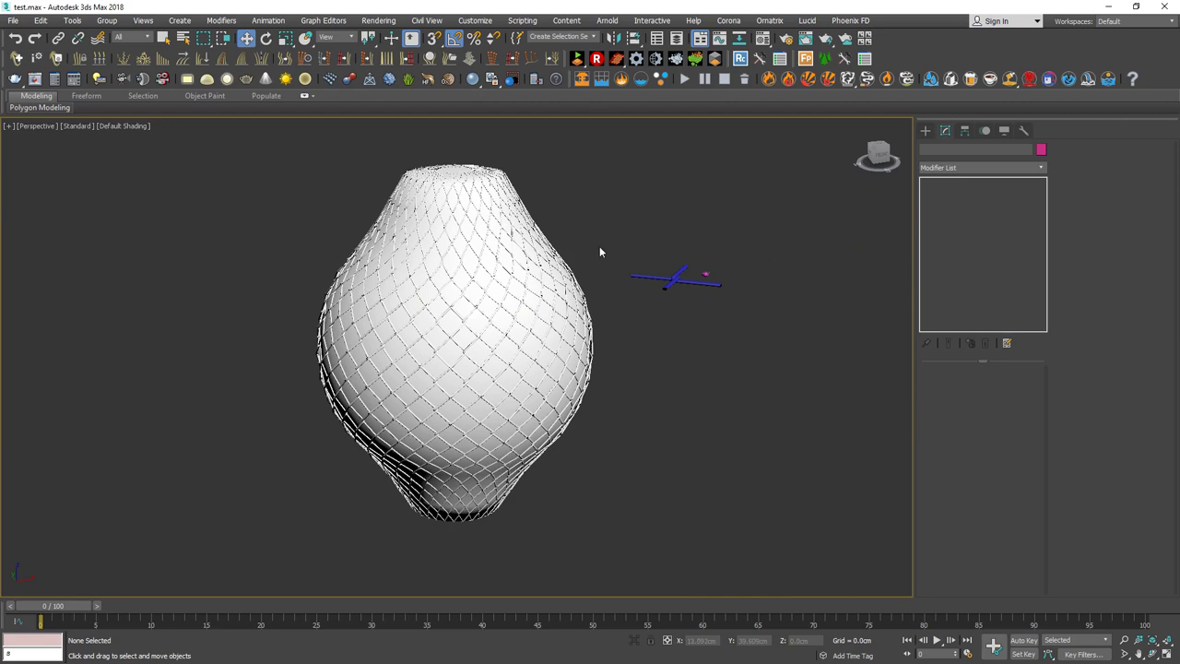
click(561, 257)
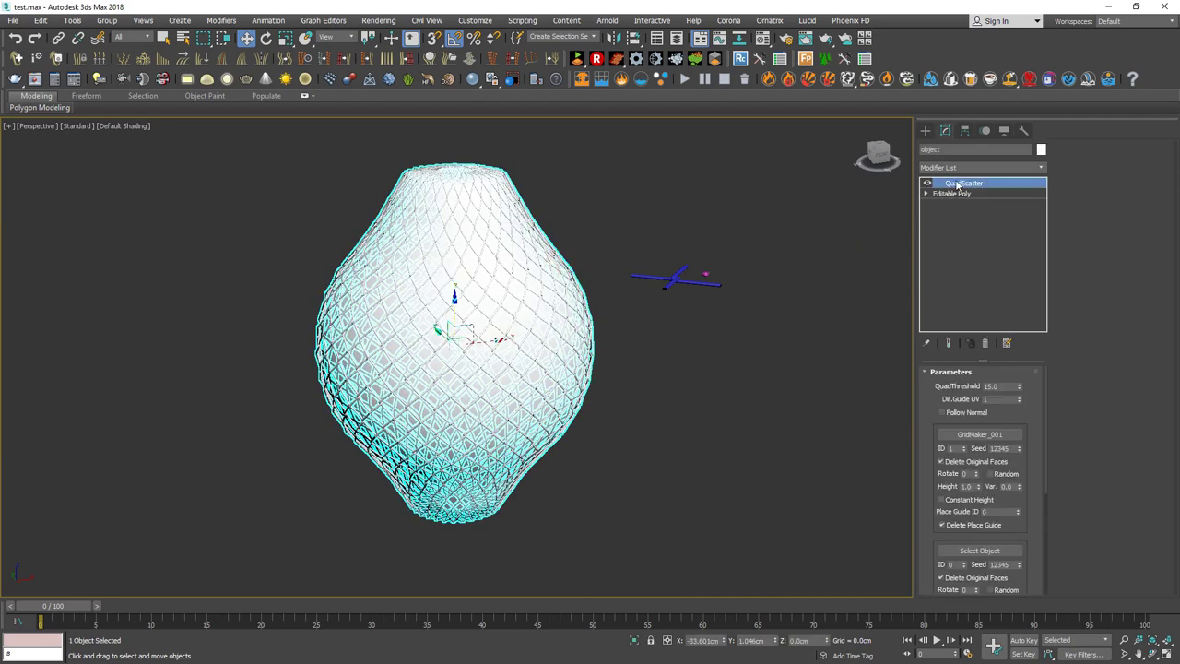
click(955, 257)
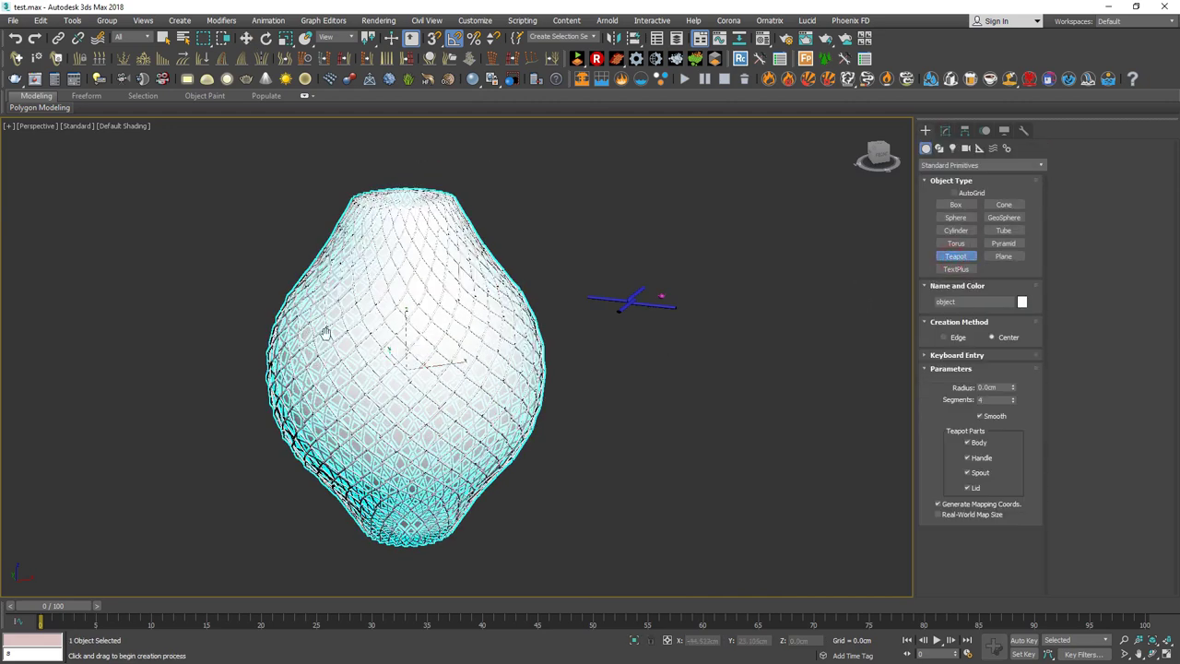
drag(169, 421, 268, 431)
key(w)
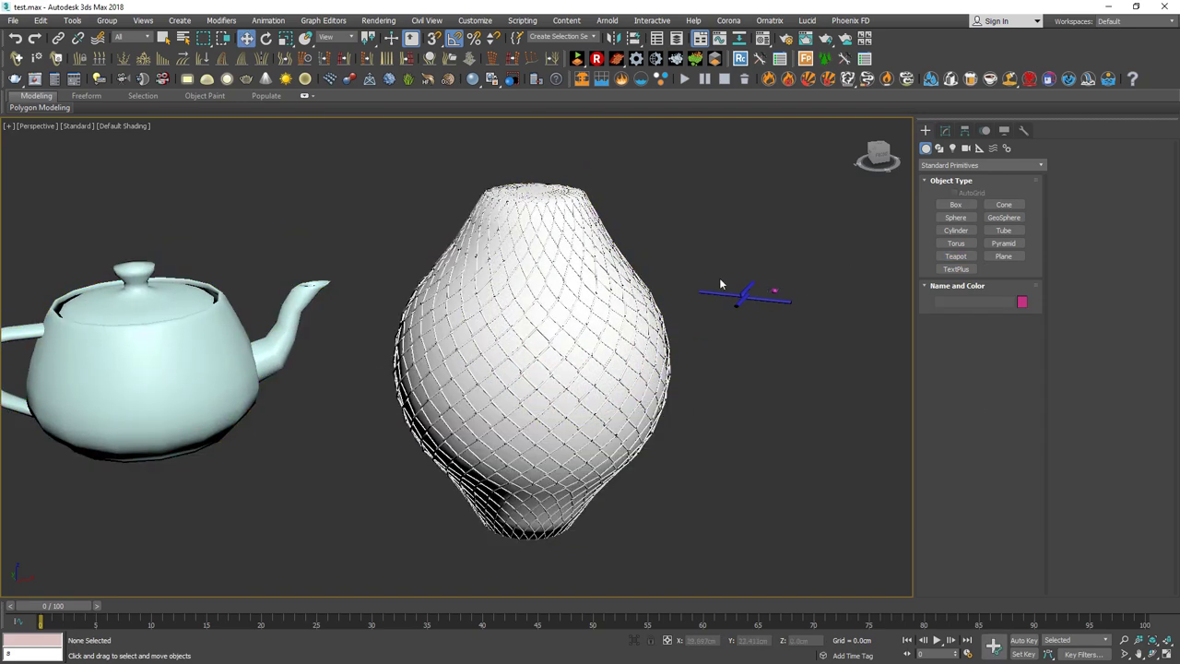
click(597, 221)
click(945, 131)
right_click(969, 184)
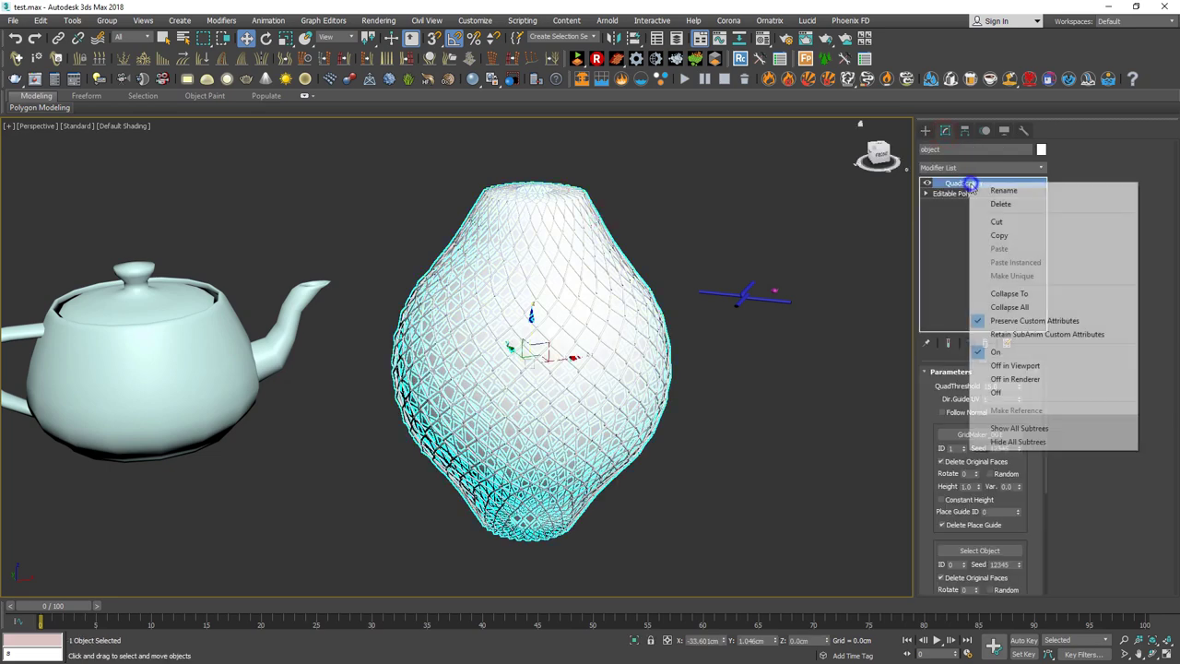
click(1000, 236)
click(276, 369)
right_click(951, 182)
click(1005, 181)
scroll(442, 359, up, 4)
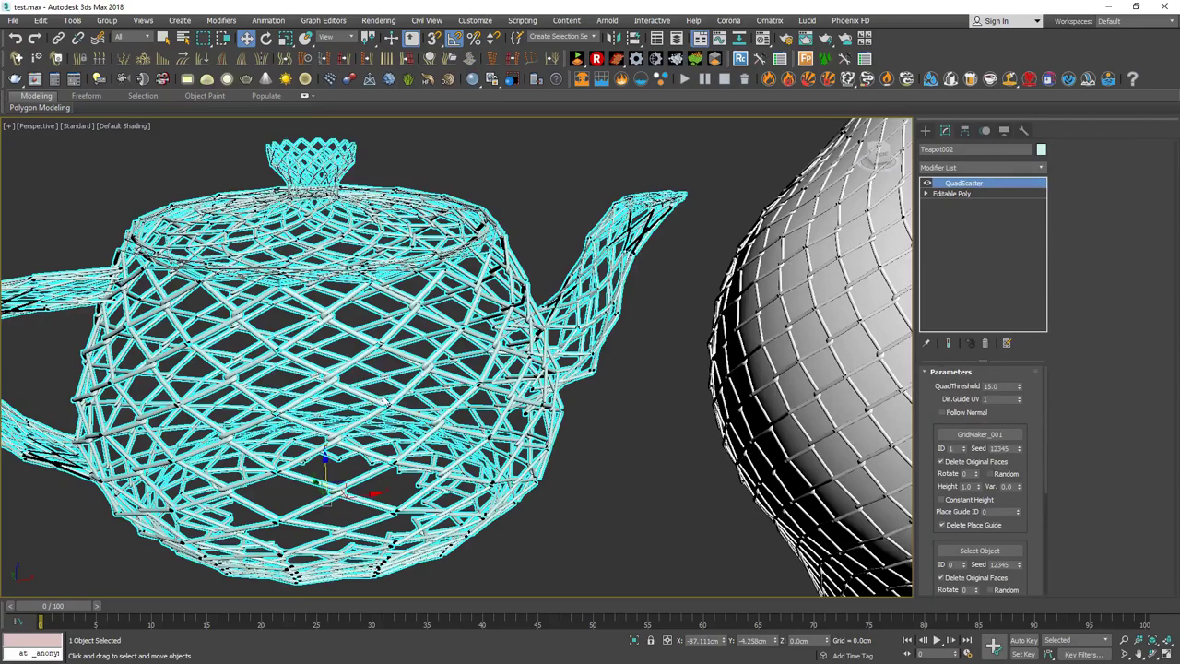
scroll(498, 364, up, 2)
alt+middle_drag(505, 366, 638, 490)
click(648, 489)
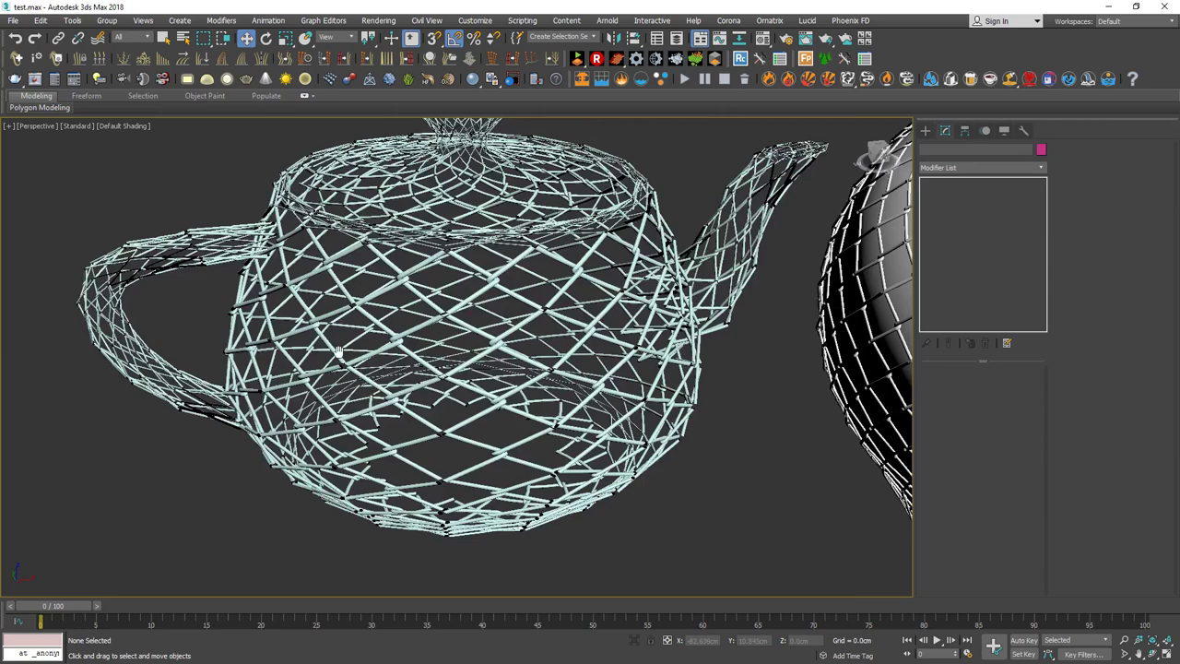
scroll(466, 324, down, 5)
middle_drag(466, 324, 400, 374)
scroll(400, 374, up, 2)
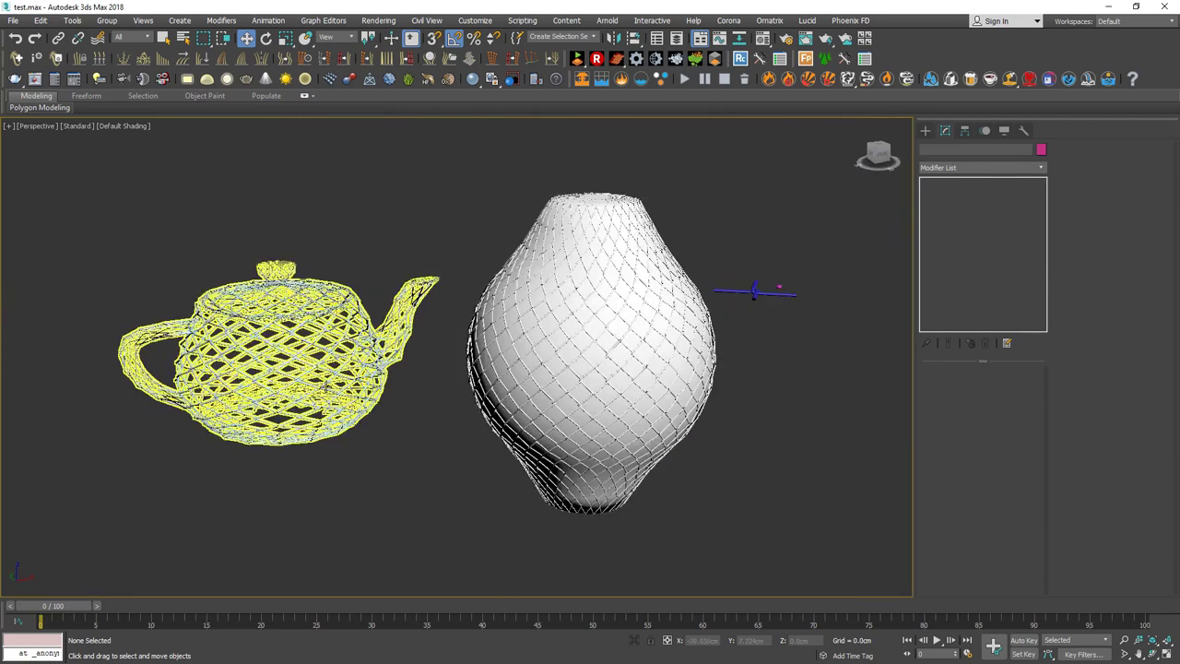
alt+middle_drag(347, 417, 480, 369)
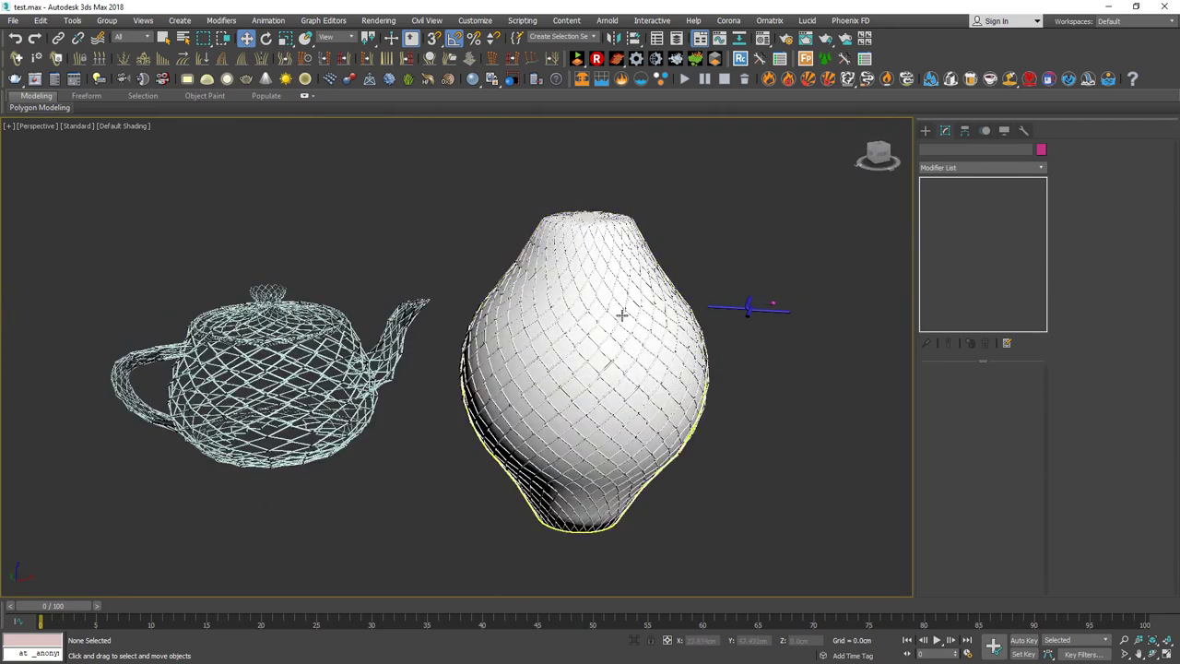
scroll(417, 336, down, 3)
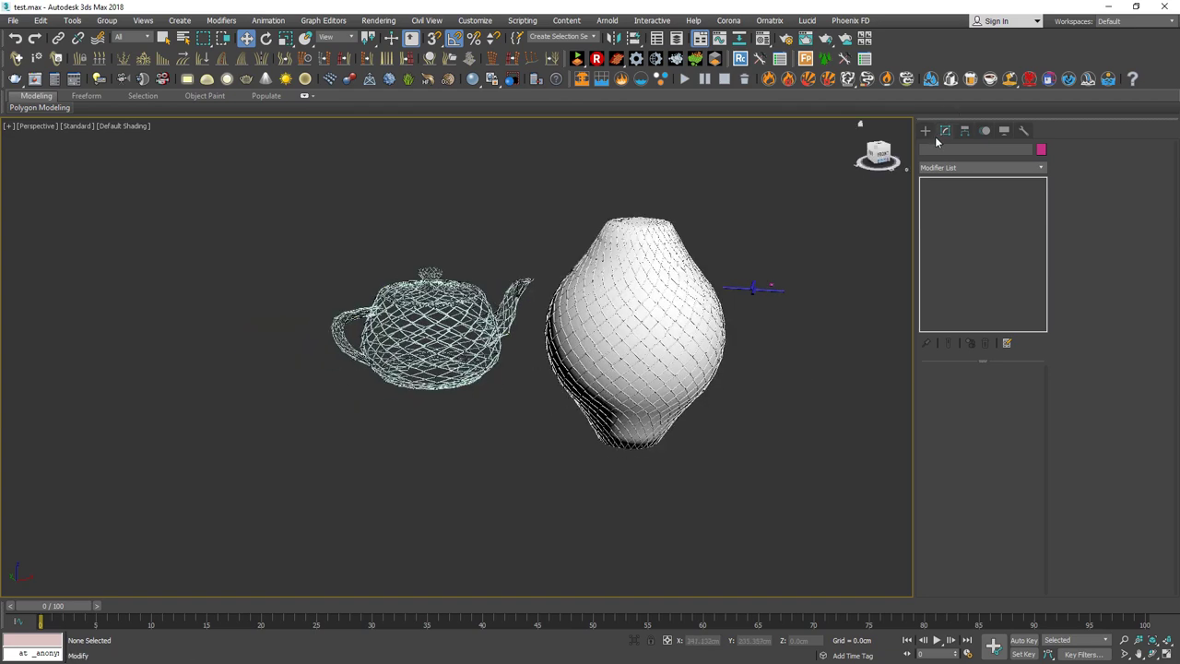
Create a Torus Knot from Extended Primitives to the left of the teapot.
click(924, 130)
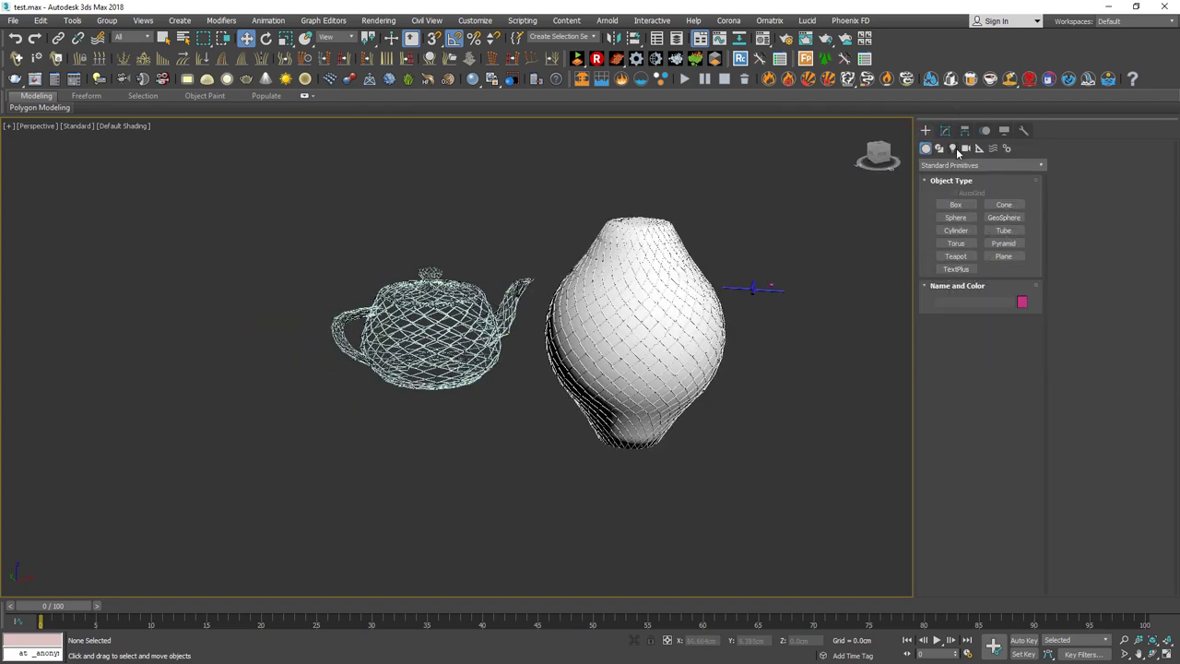
click(959, 165)
click(965, 189)
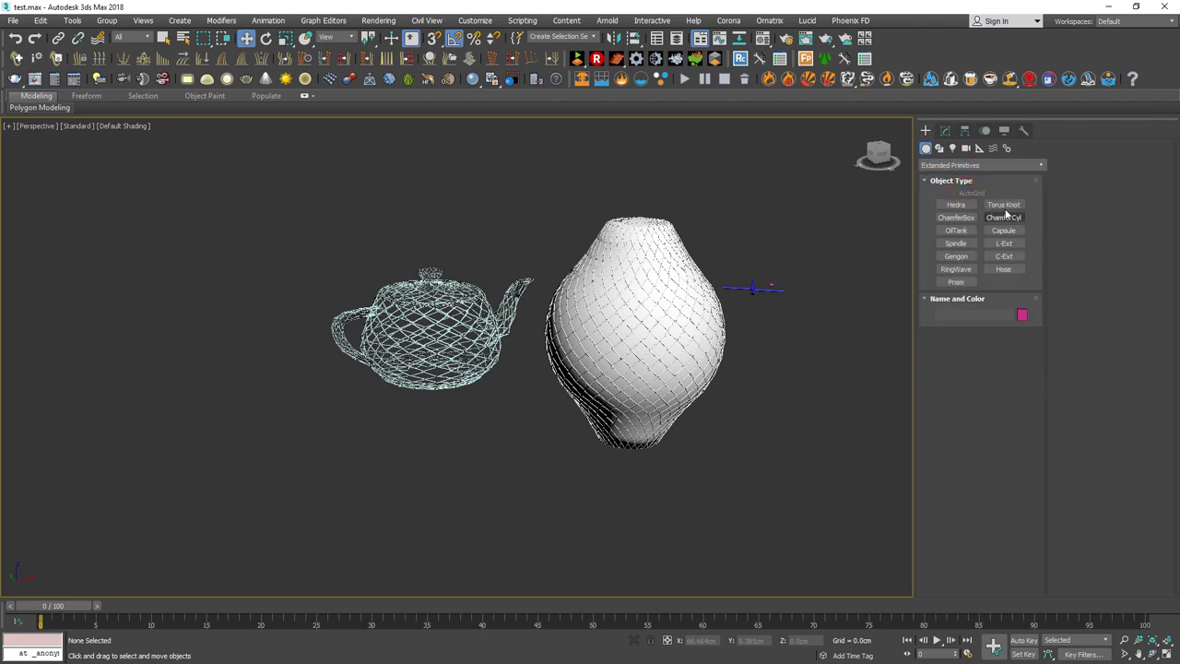
click(1003, 205)
drag(241, 382, 264, 366)
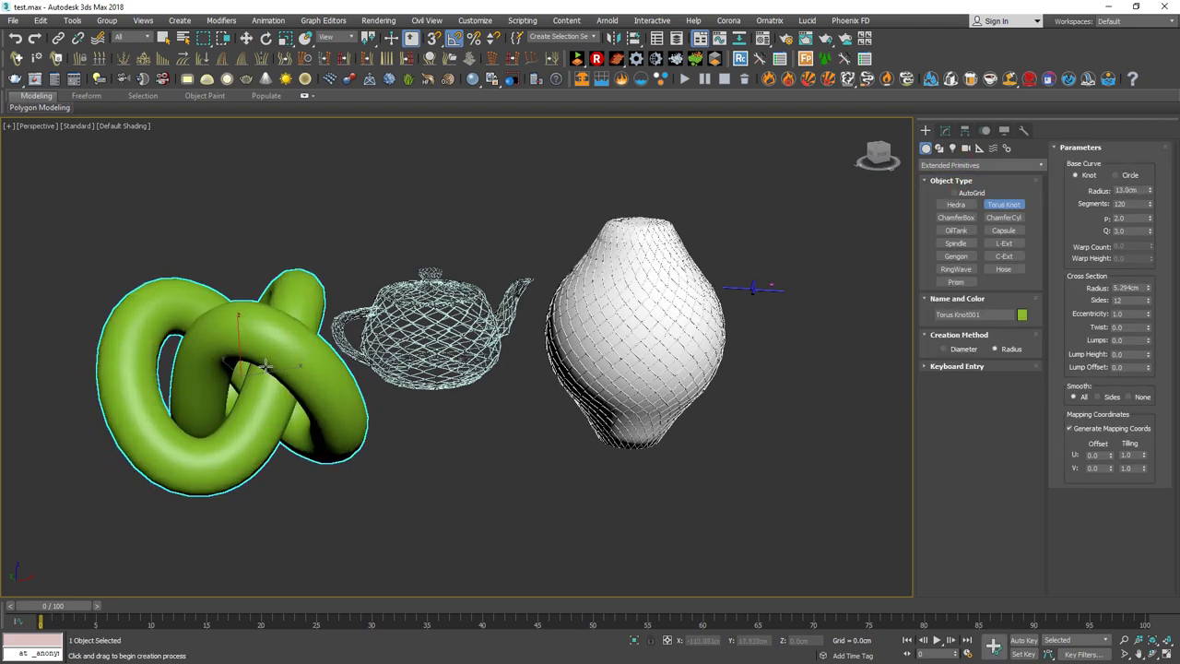
click(264, 366)
Convert the torus knot to Editable Poly and paste the QuadScatter modifier onto it.
key(w)
middle_drag(393, 326, 410, 329)
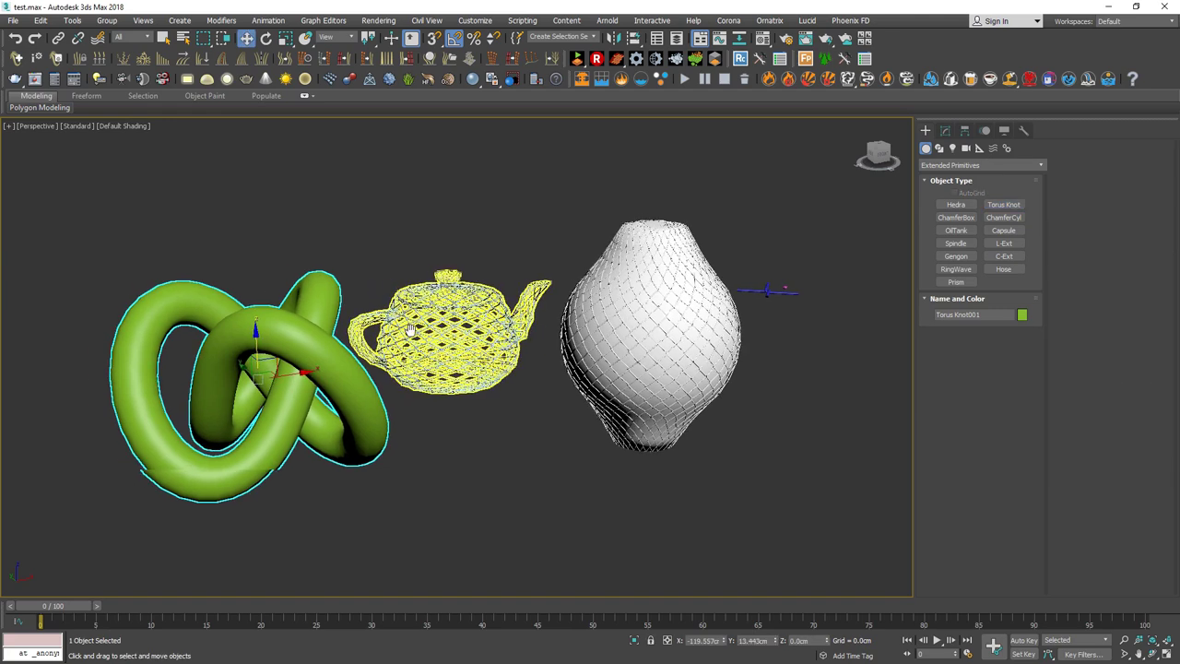
right_click(348, 405)
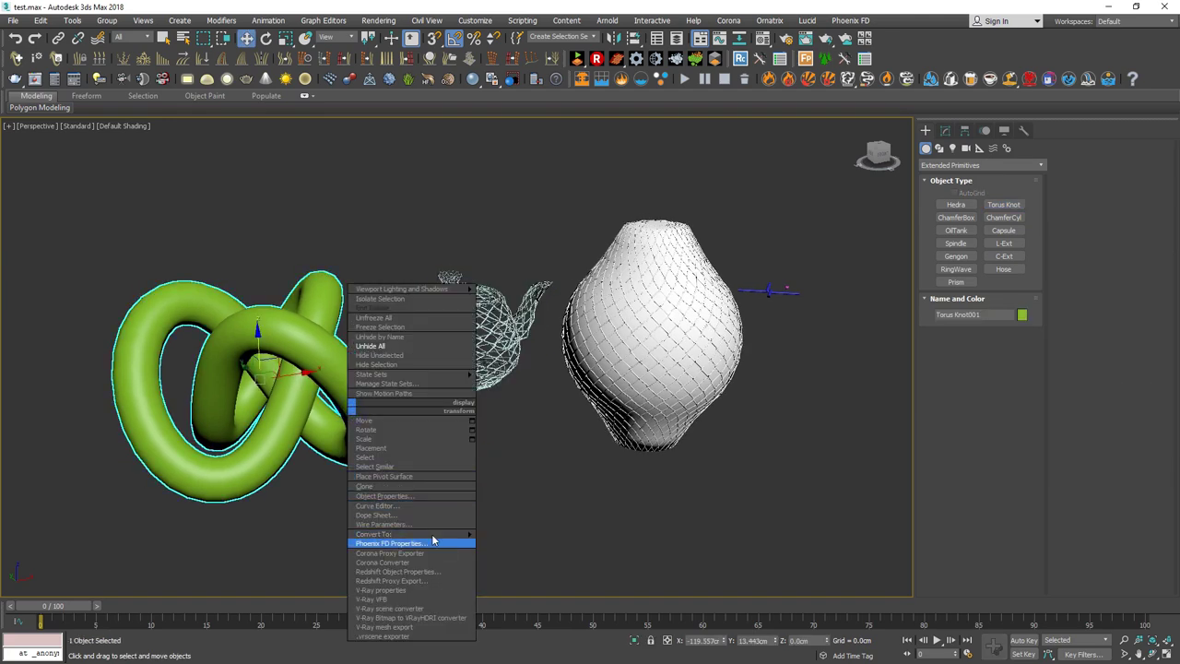
click(517, 545)
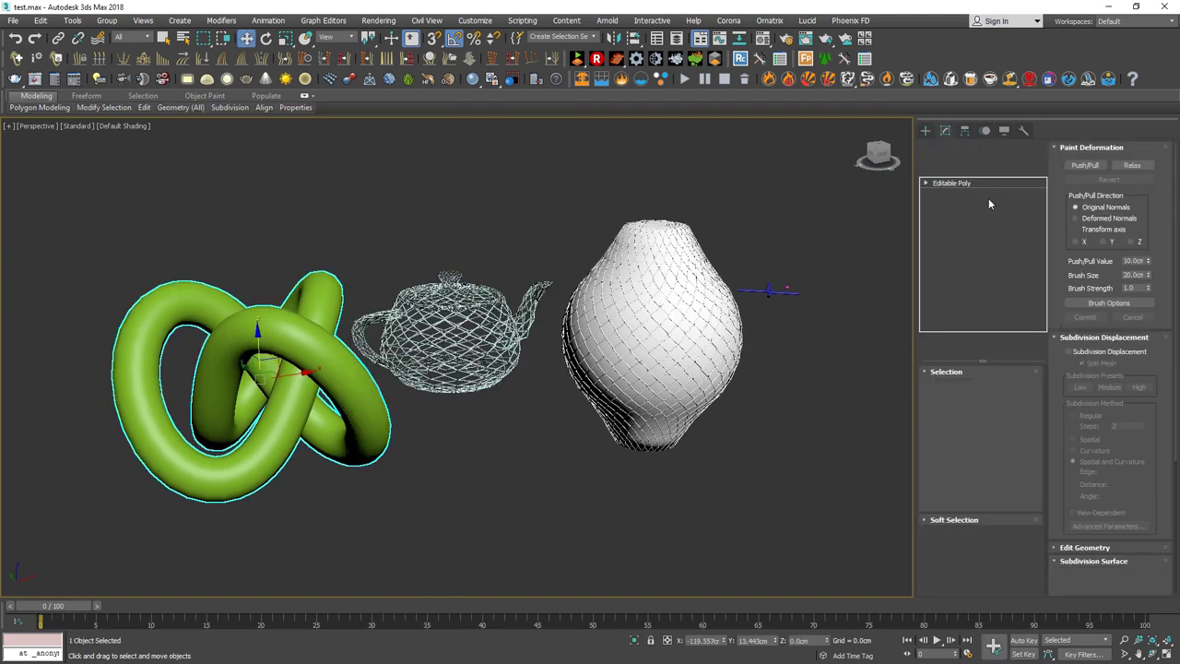
right_click(982, 186)
click(1017, 196)
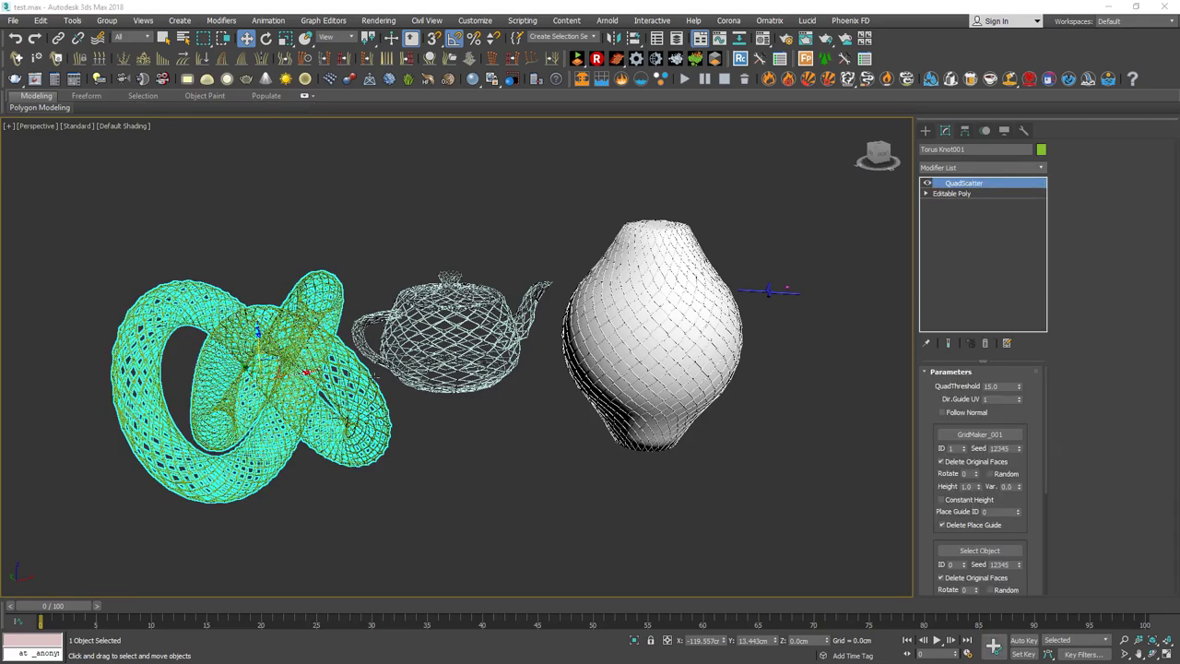
Hide the netted torus knot and the teapot, then select the vase.
alt+middle_drag(405, 516, 450, 532)
click(450, 533)
scroll(353, 450, up, 3)
mouse_move(354, 450)
alt+middle_down()
mouse_move(463, 468)
mouse_move(405, 456)
mouse_move(535, 395)
mouse_move(429, 358)
mouse_move(324, 415)
alt+middle_up()
ctrl+click(430, 357)
key(Delete)
click(464, 381)
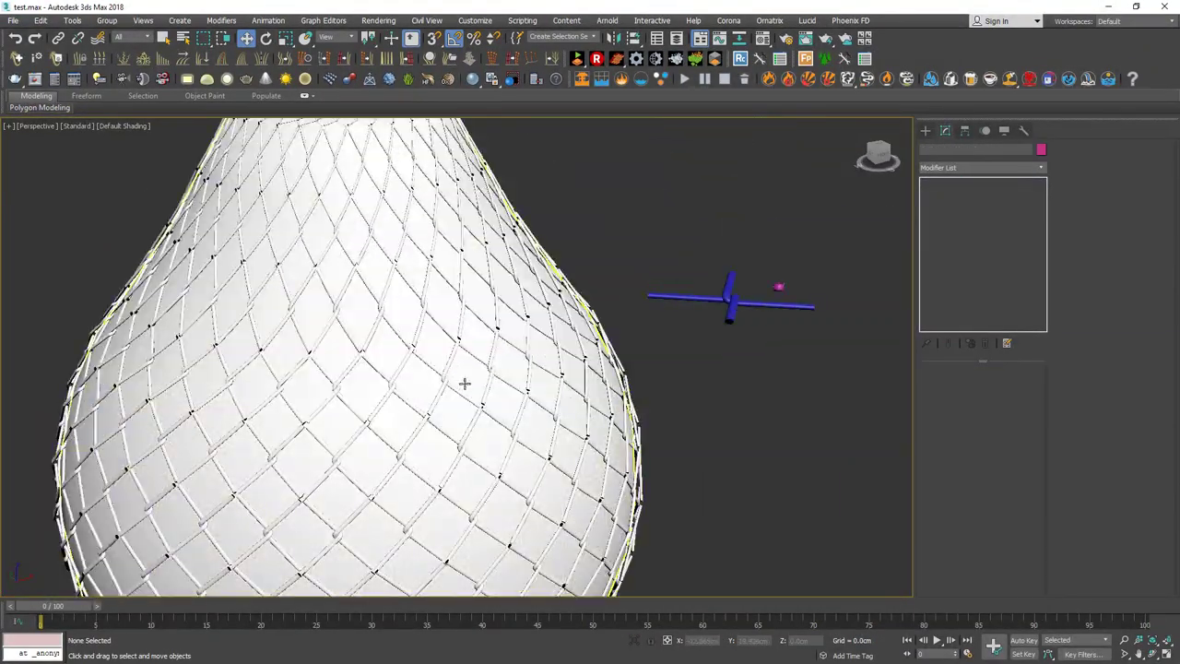
Clear the selection and select the tiny Teapot001 beside the blue cross.
scroll(590, 358, down, 3)
click(593, 365)
scroll(470, 381, up, 4)
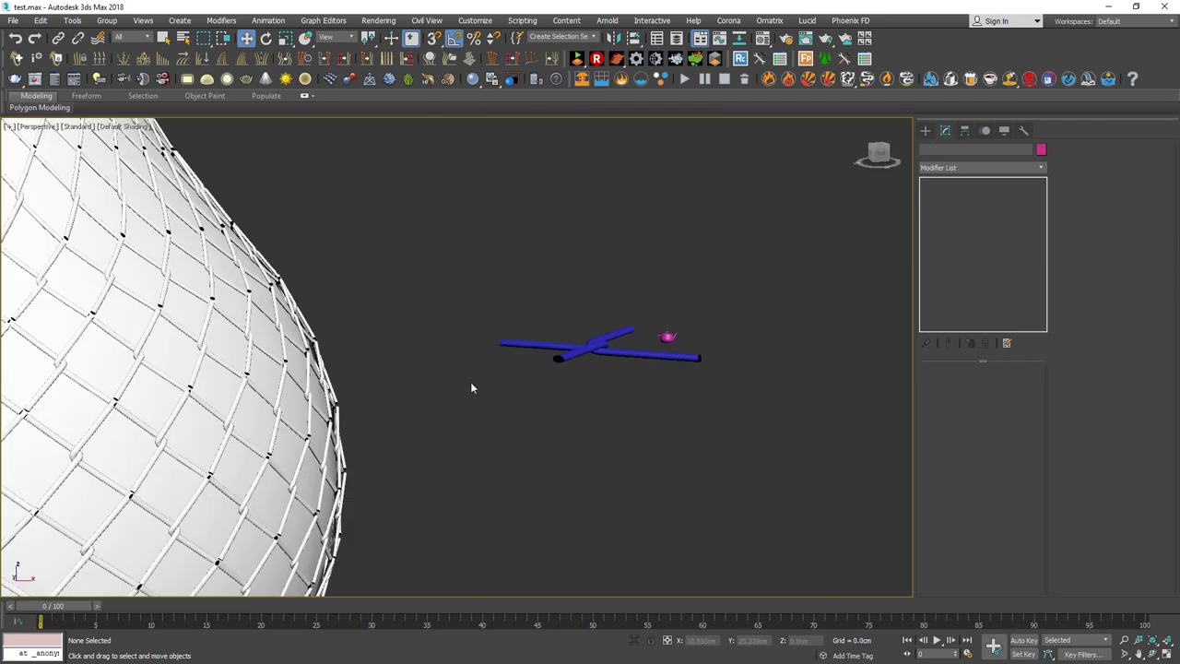
scroll(470, 381, up, 2)
click(707, 326)
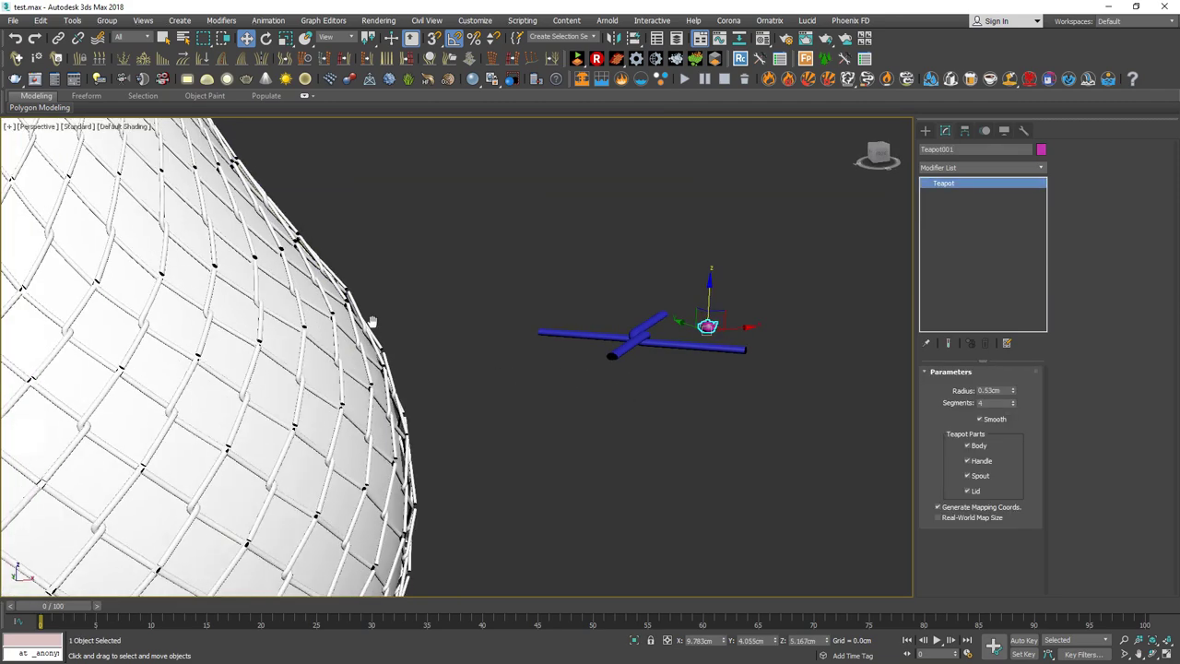
scroll(326, 371, down, 3)
scroll(403, 381, up, 3)
scroll(332, 390, up, 2)
scroll(342, 389, down, 1)
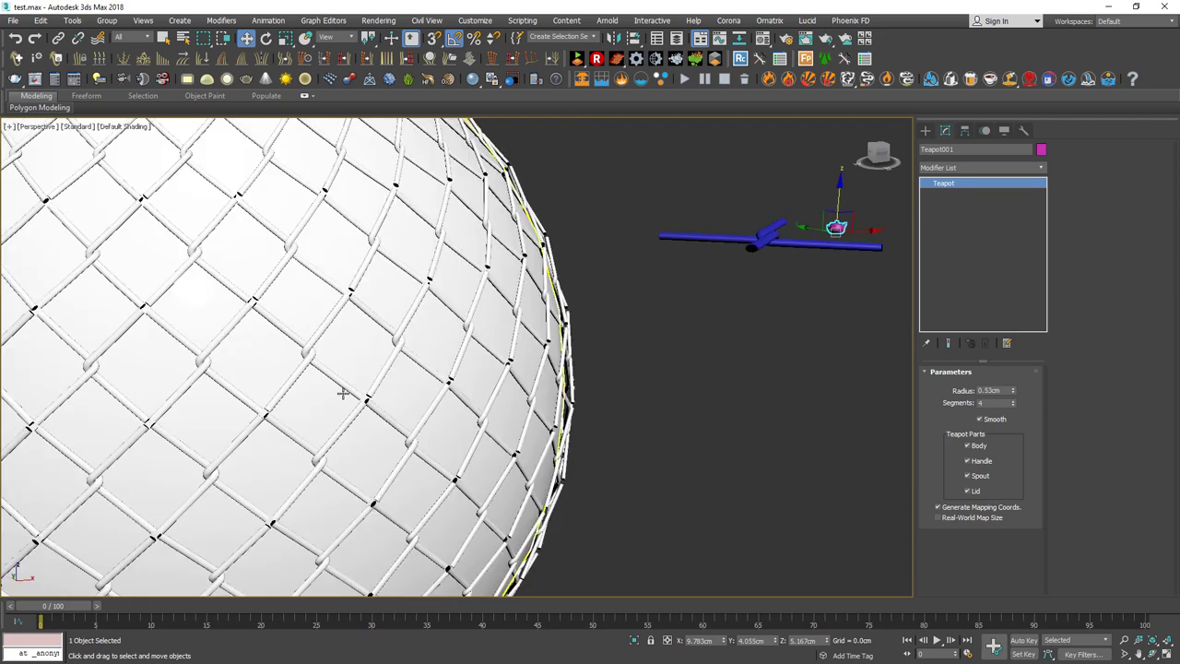
scroll(356, 414, down, 2)
scroll(330, 397, up, 1)
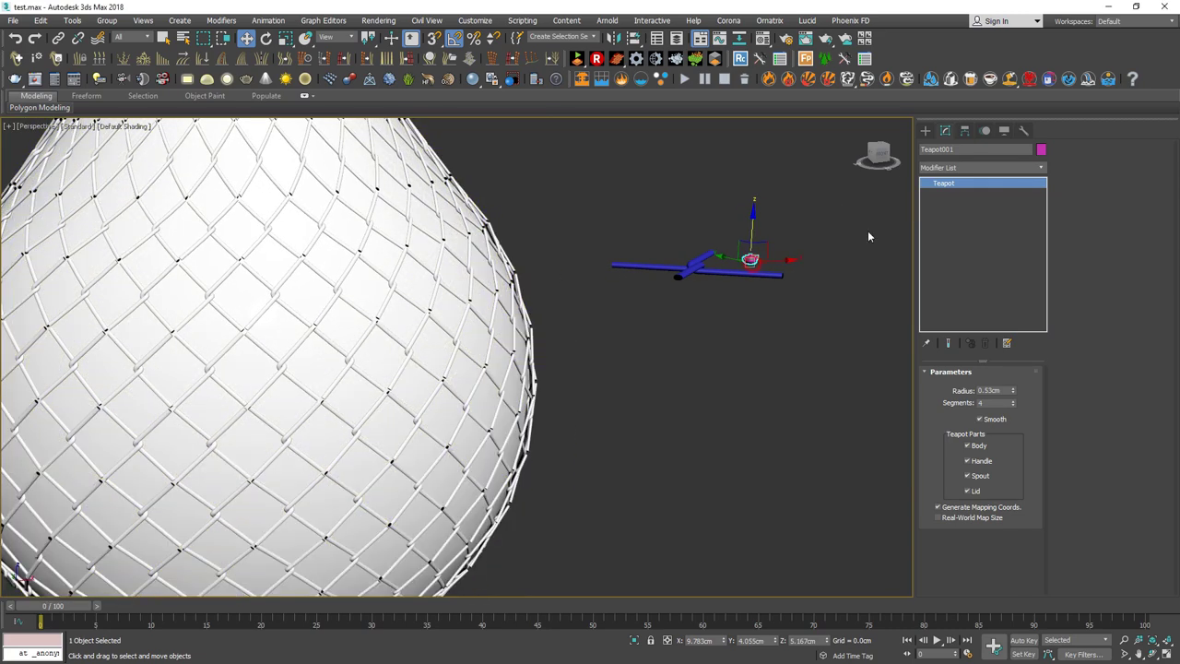
Create a Compound Objects Scatter on the vase net, distributing teapots on All Vertices.
click(981, 168)
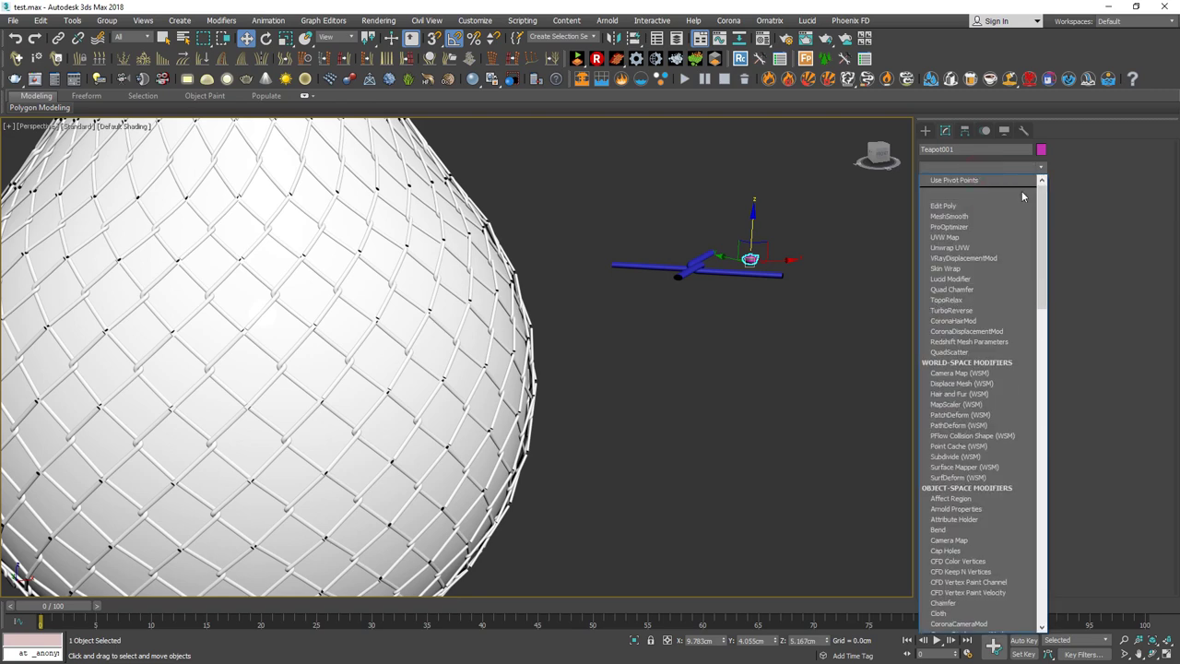
click(926, 130)
click(963, 165)
click(967, 201)
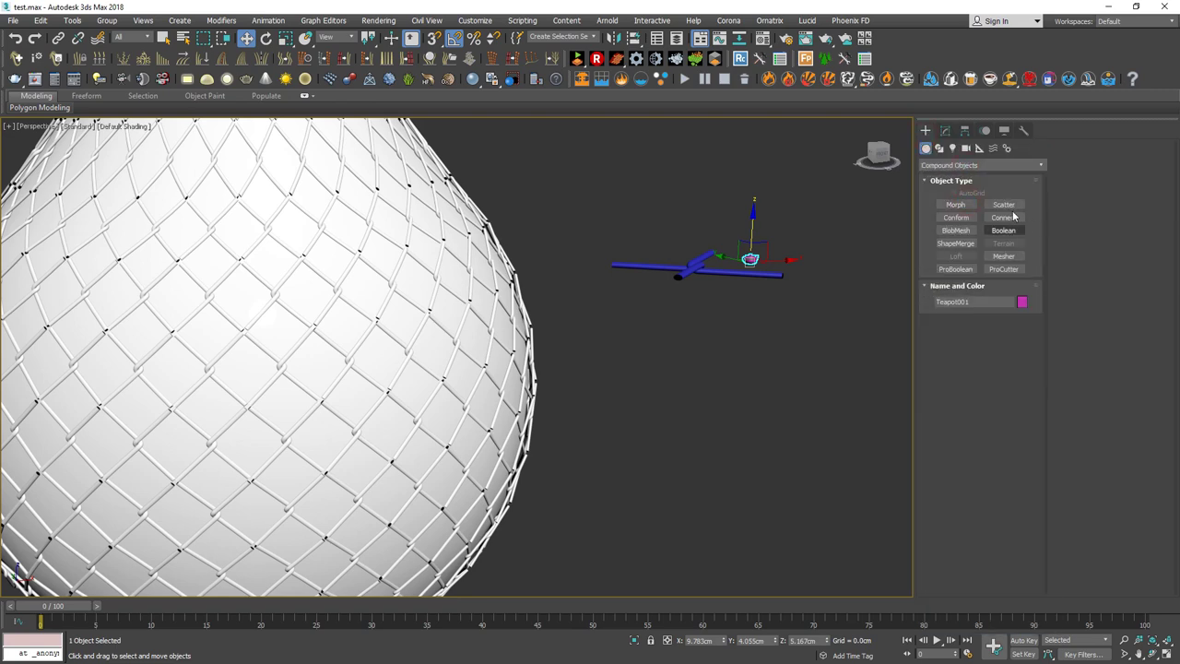
click(376, 358)
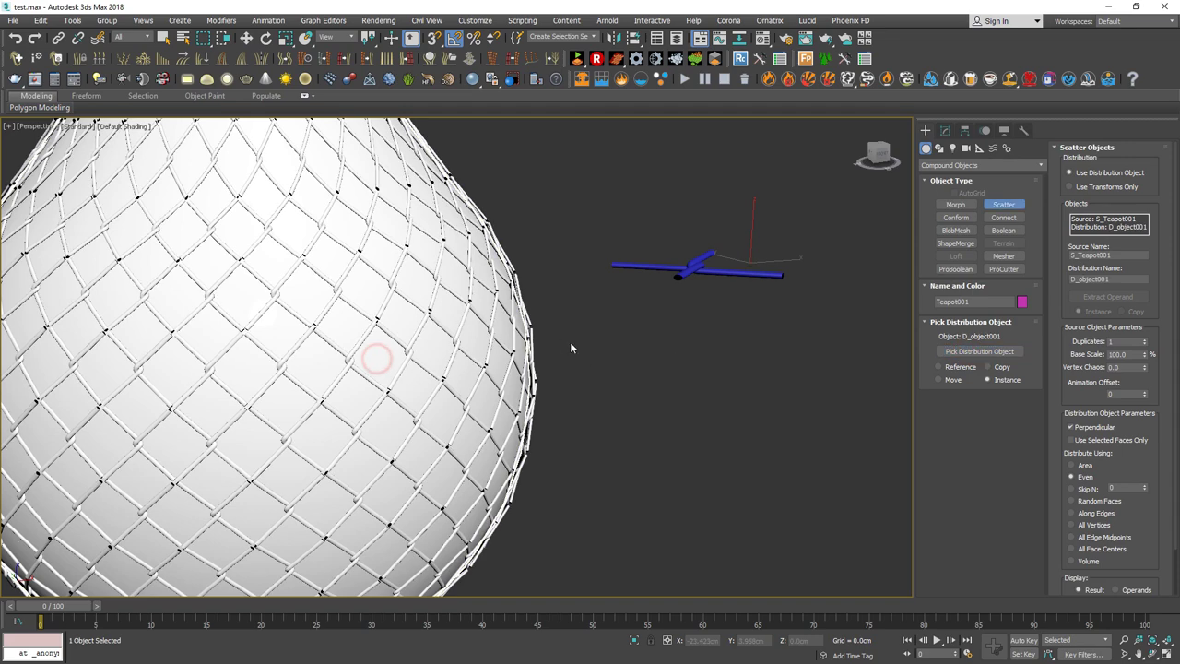
click(1082, 525)
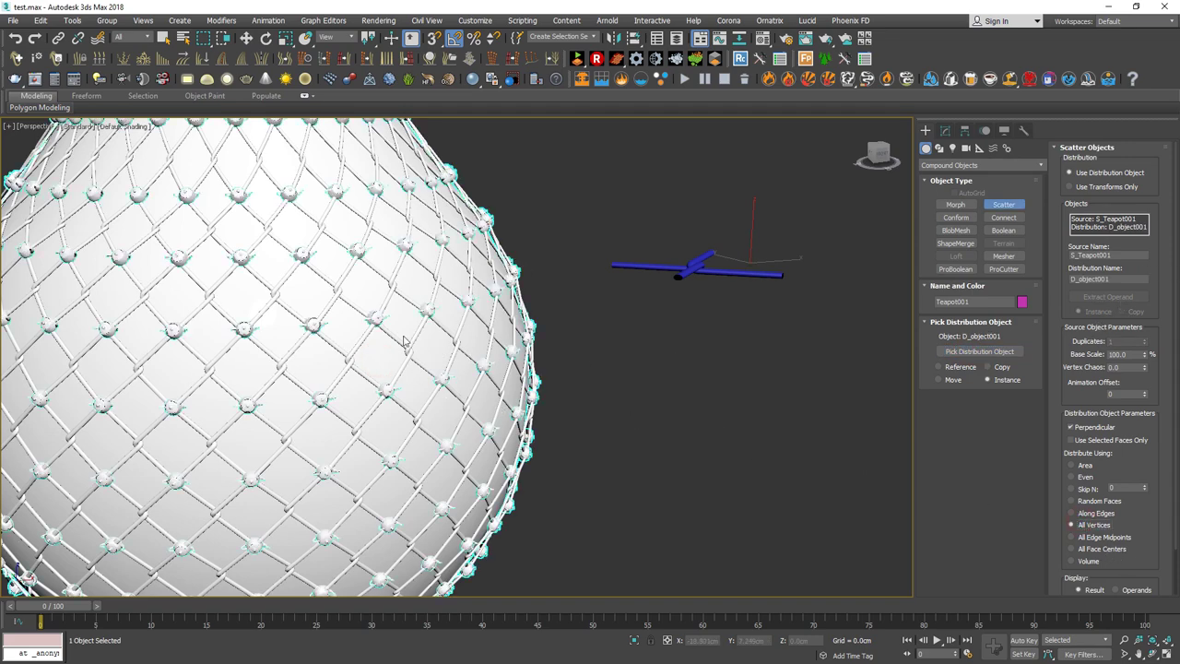
Zoom and pan to inspect the scattered teapots, then deselect them.
scroll(439, 350, up, 2)
scroll(439, 350, up, 2)
scroll(517, 348, up, 2)
scroll(588, 342, up, 1)
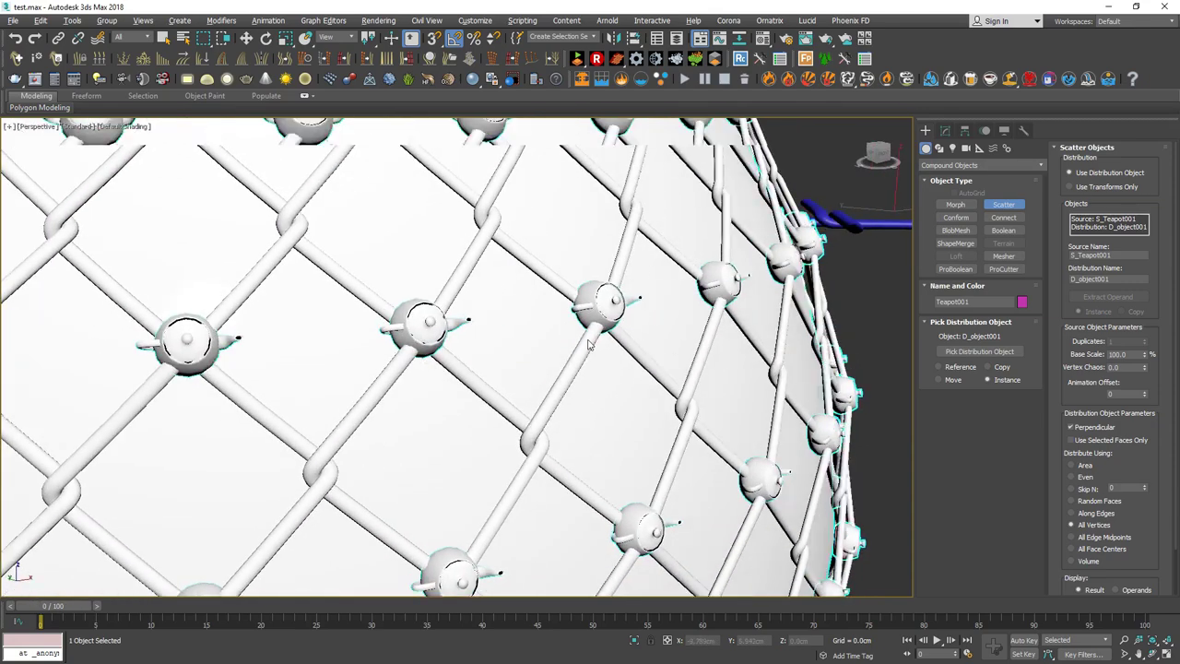
scroll(588, 343, down, 2)
scroll(562, 347, down, 3)
scroll(534, 352, down, 1)
scroll(517, 356, down, 1)
scroll(517, 355, up, 1)
scroll(517, 356, up, 1)
scroll(517, 356, up, 1)
scroll(586, 353, down, 4)
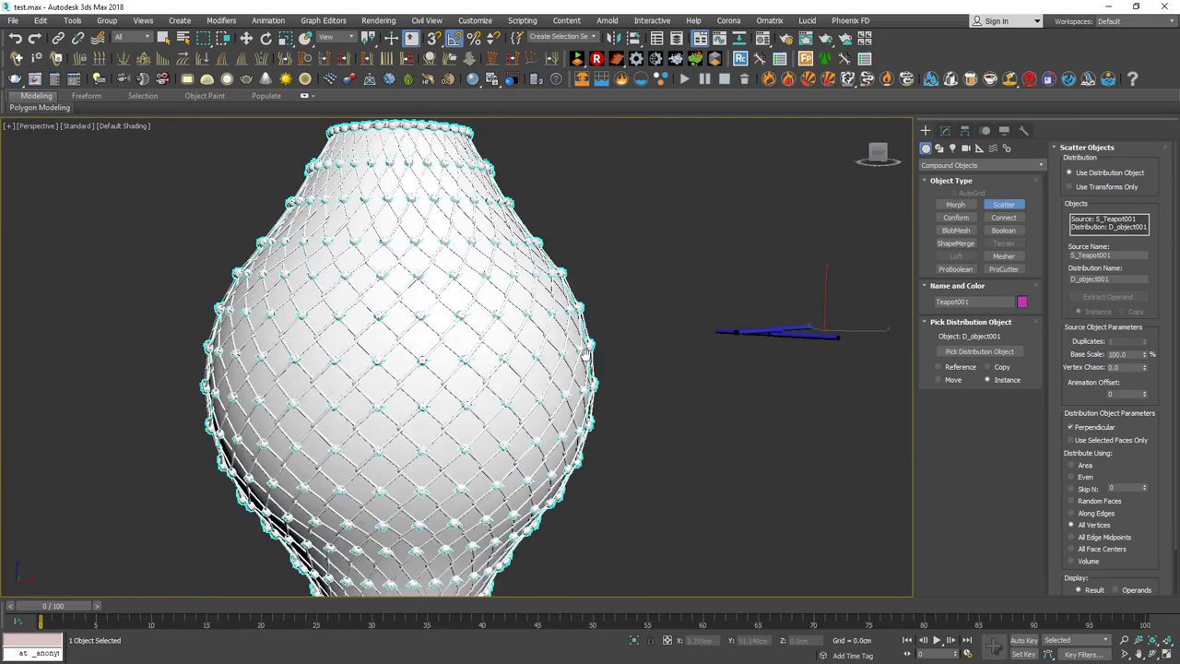
middle_drag(586, 353, 560, 381)
key(w)
click(716, 366)
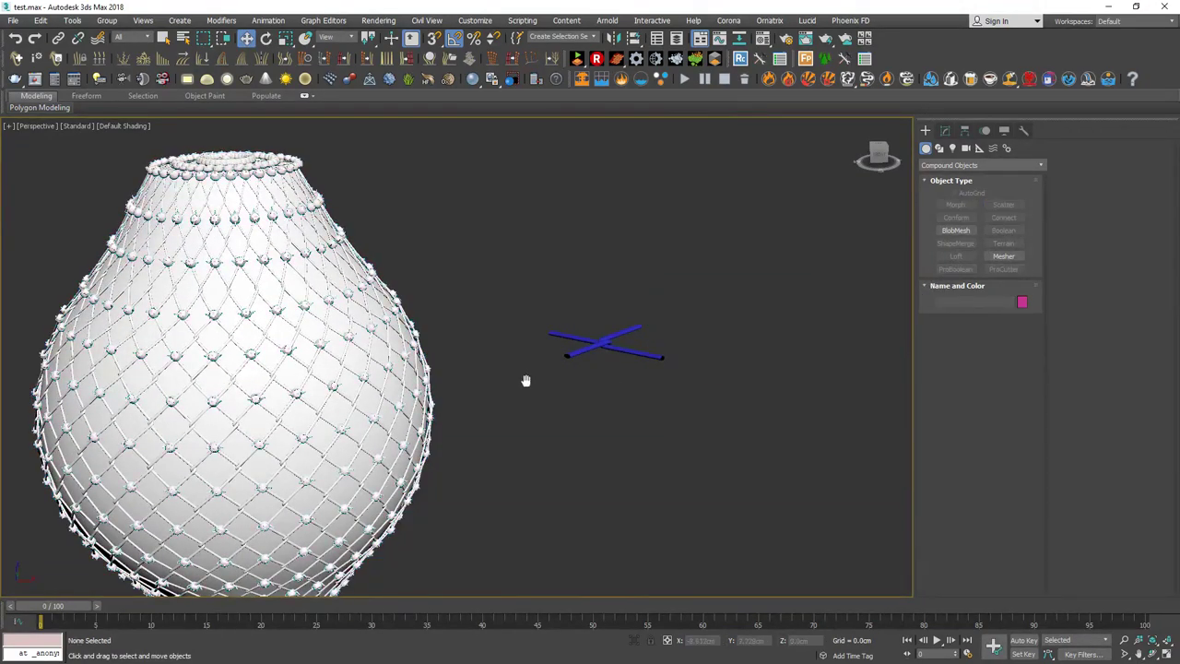
Raise the Scatter object's Base Scale to 100 in the Modify panel.
scroll(518, 372, up, 4)
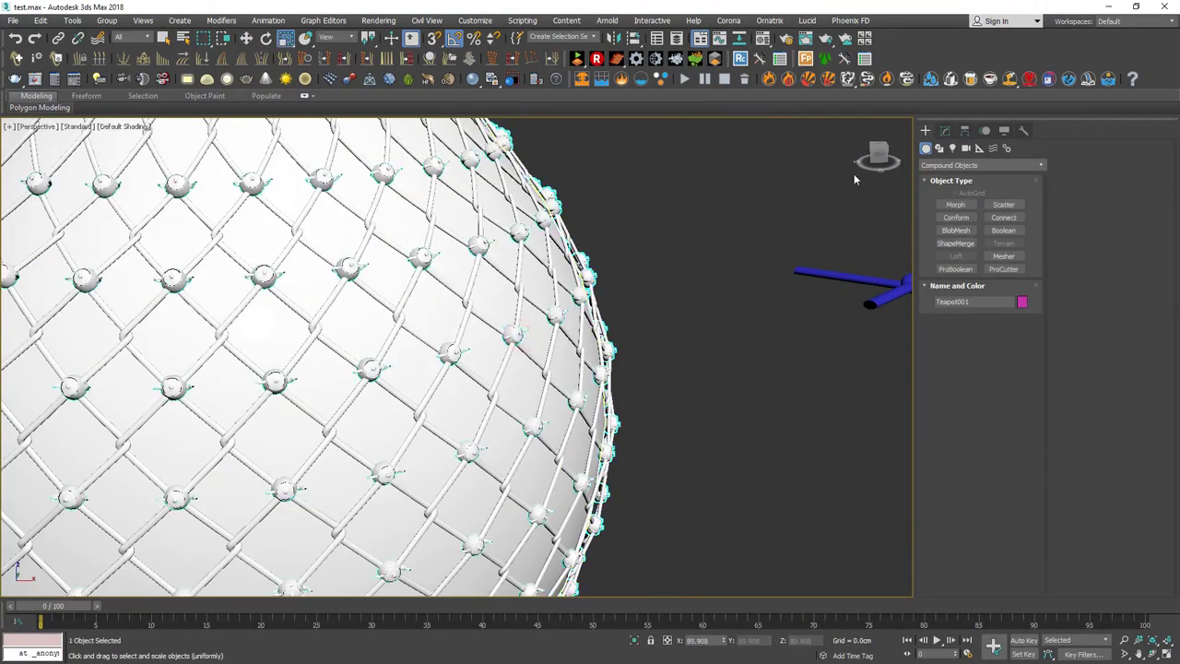
click(944, 131)
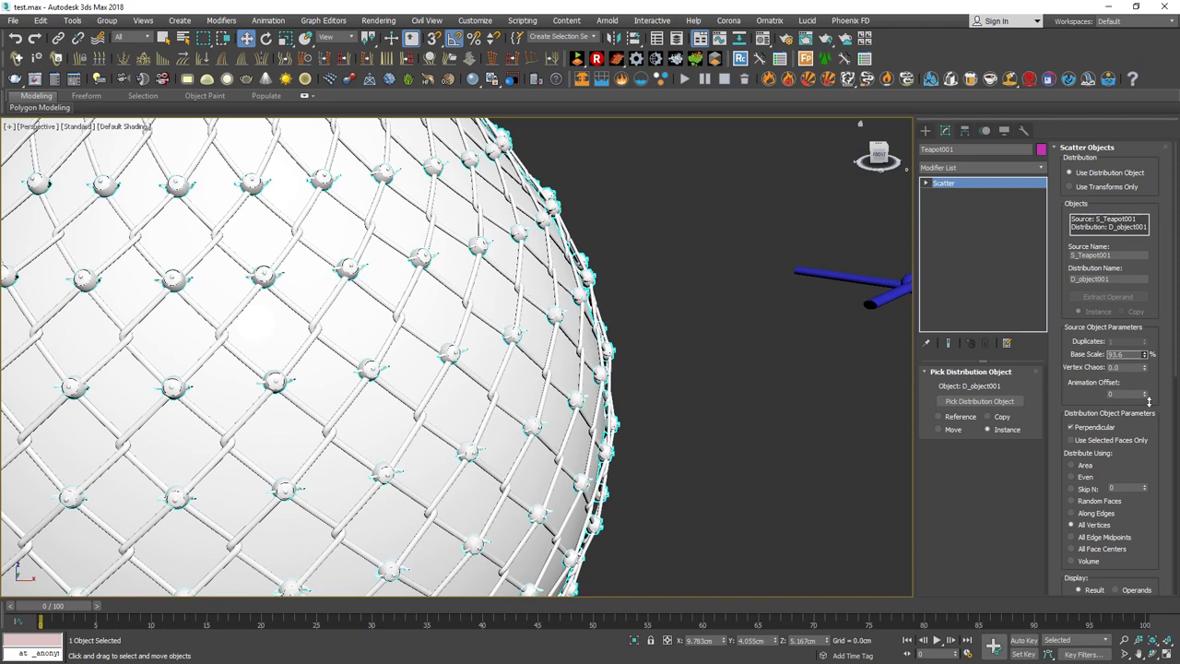
drag(1135, 399, 1146, 37)
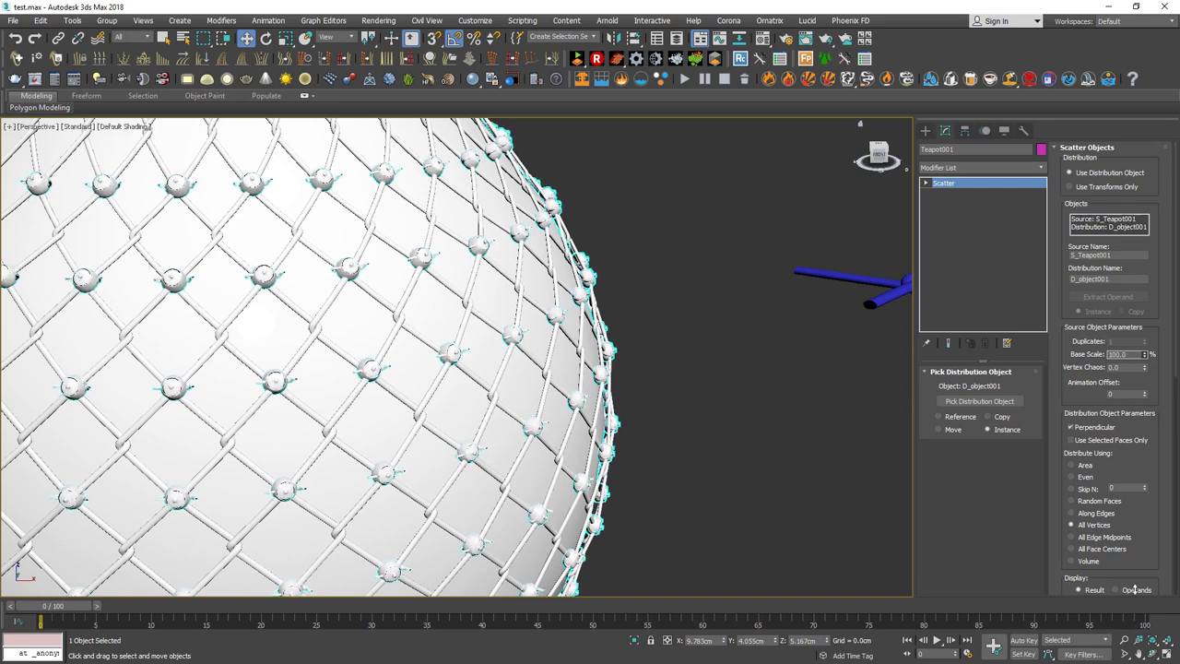
scroll(524, 341, down, 5)
scroll(523, 341, up, 5)
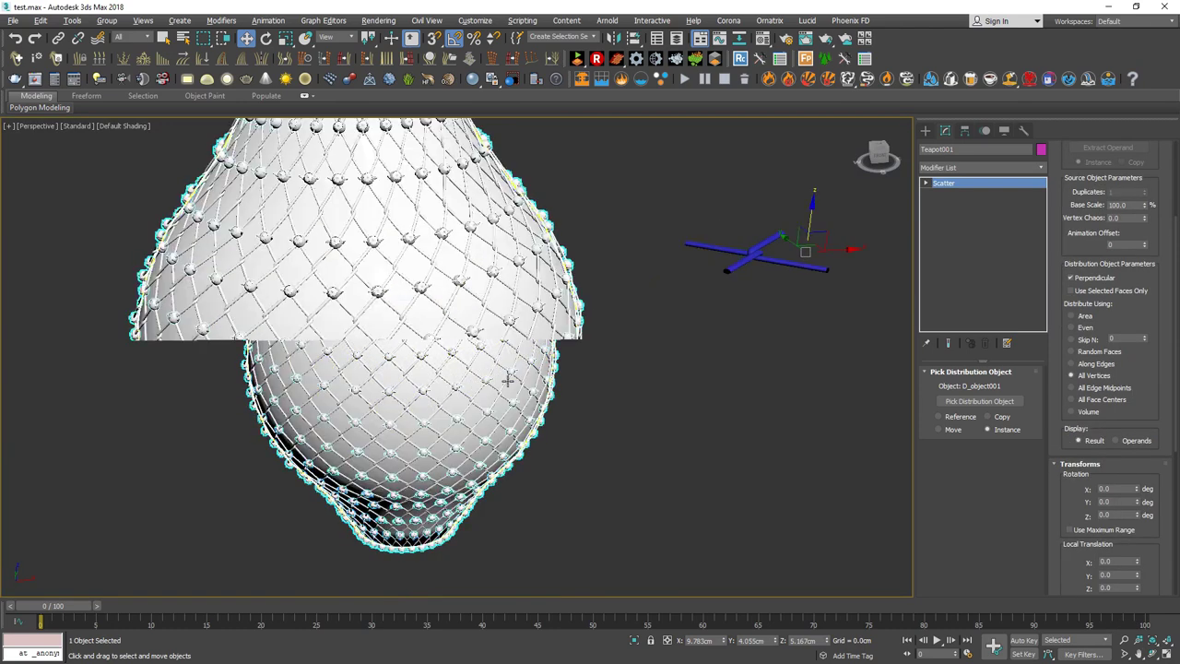
scroll(523, 341, up, 2)
scroll(514, 388, down, 5)
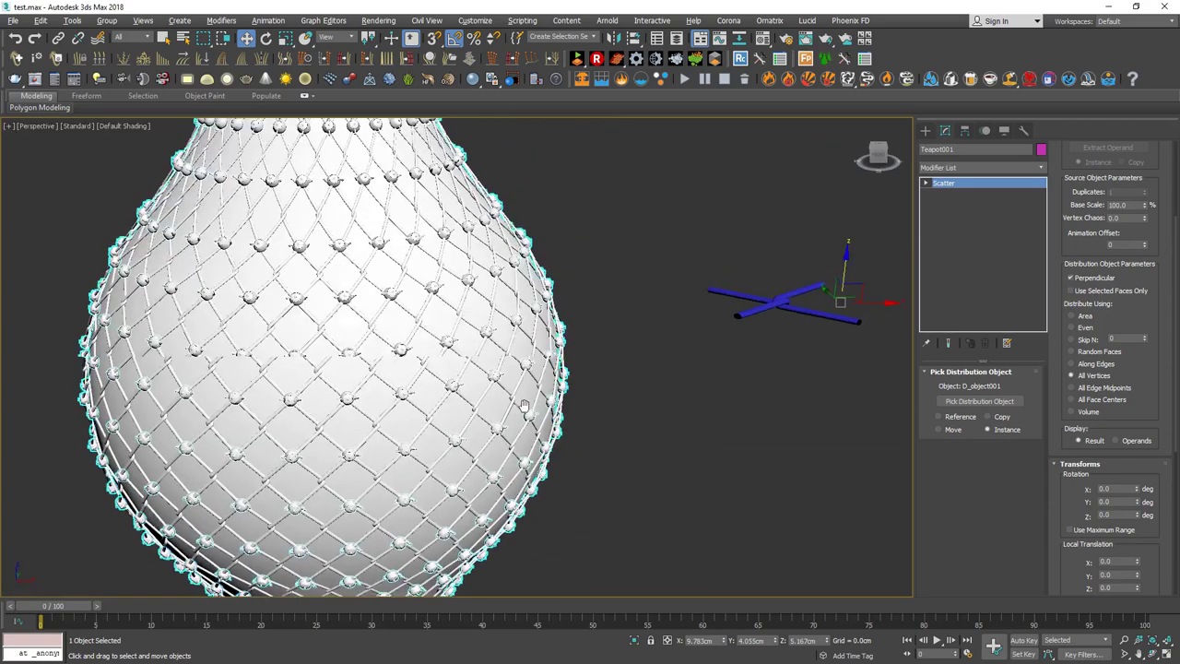
scroll(418, 316, up, 5)
scroll(418, 316, down, 5)
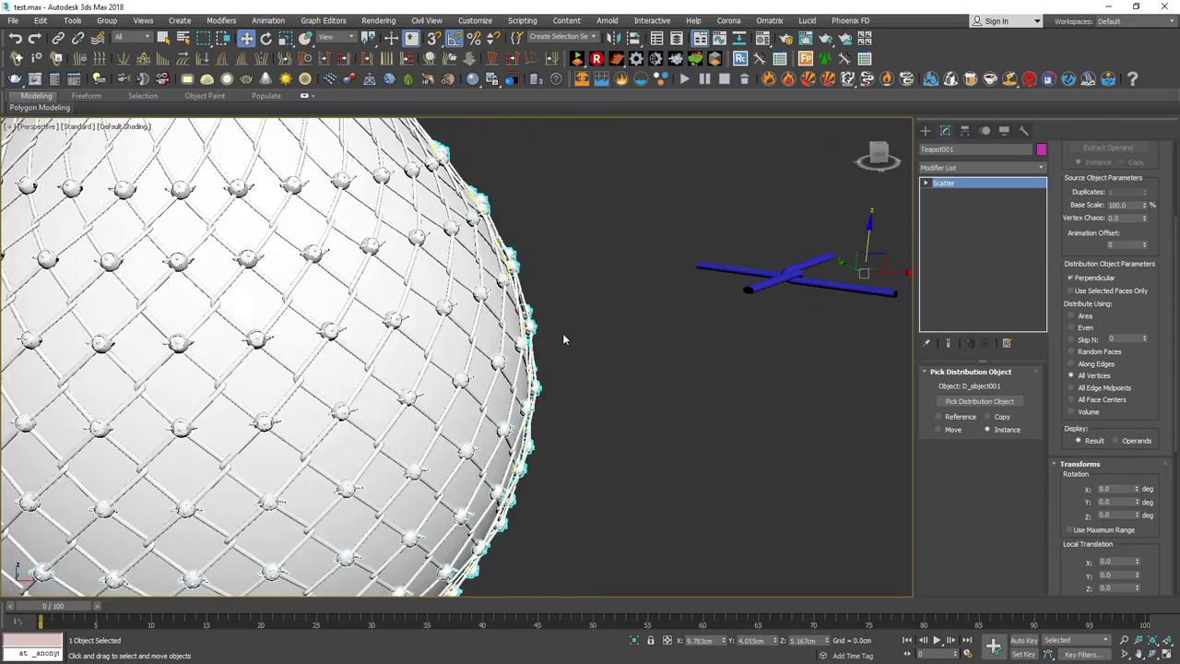
Orbit around the vase and clear the selection to view the teapot-studded net.
alt+middle_drag(575, 302, 396, 360)
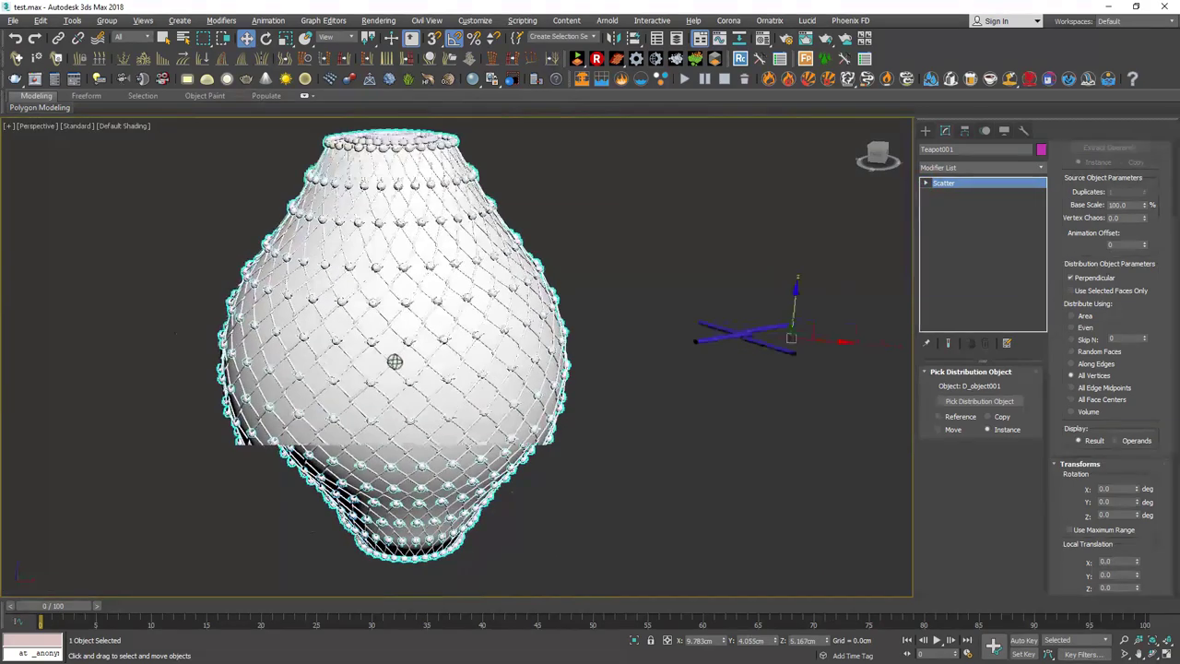
scroll(396, 360, up, 3)
click(569, 296)
scroll(568, 296, down, 2)
mouse_move(489, 326)
alt+middle_down()
mouse_move(566, 320)
mouse_move(350, 337)
mouse_move(341, 377)
mouse_move(774, 224)
mouse_move(507, 365)
alt+middle_up()
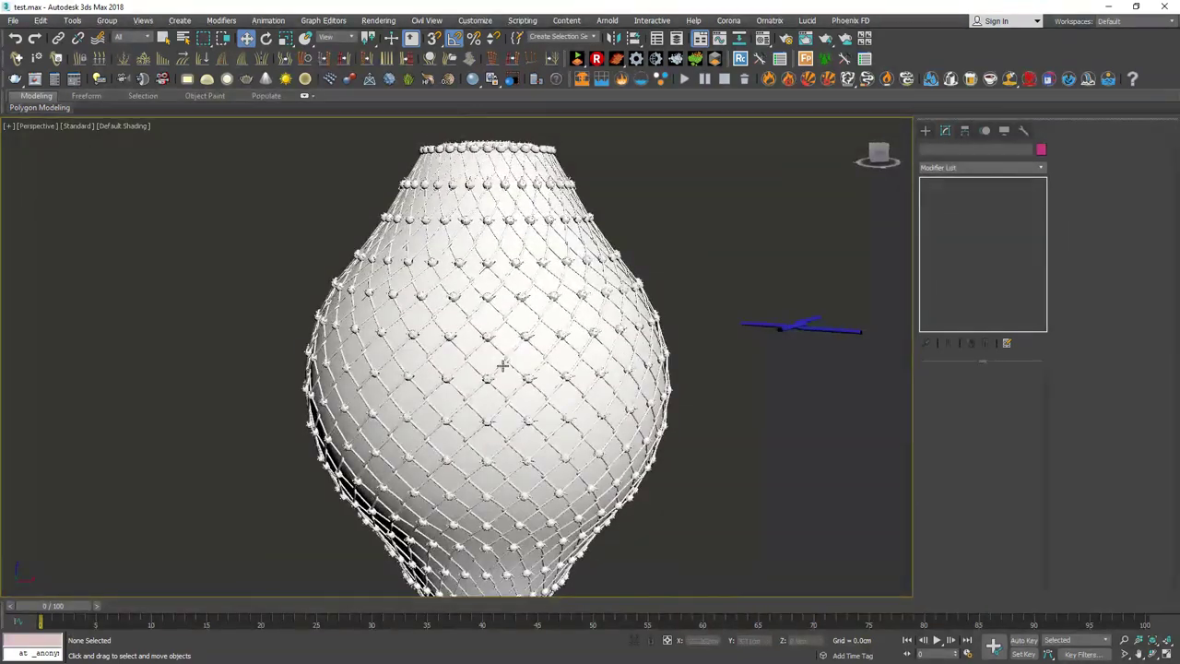
scroll(513, 361, down, 2)
scroll(545, 372, up, 3)
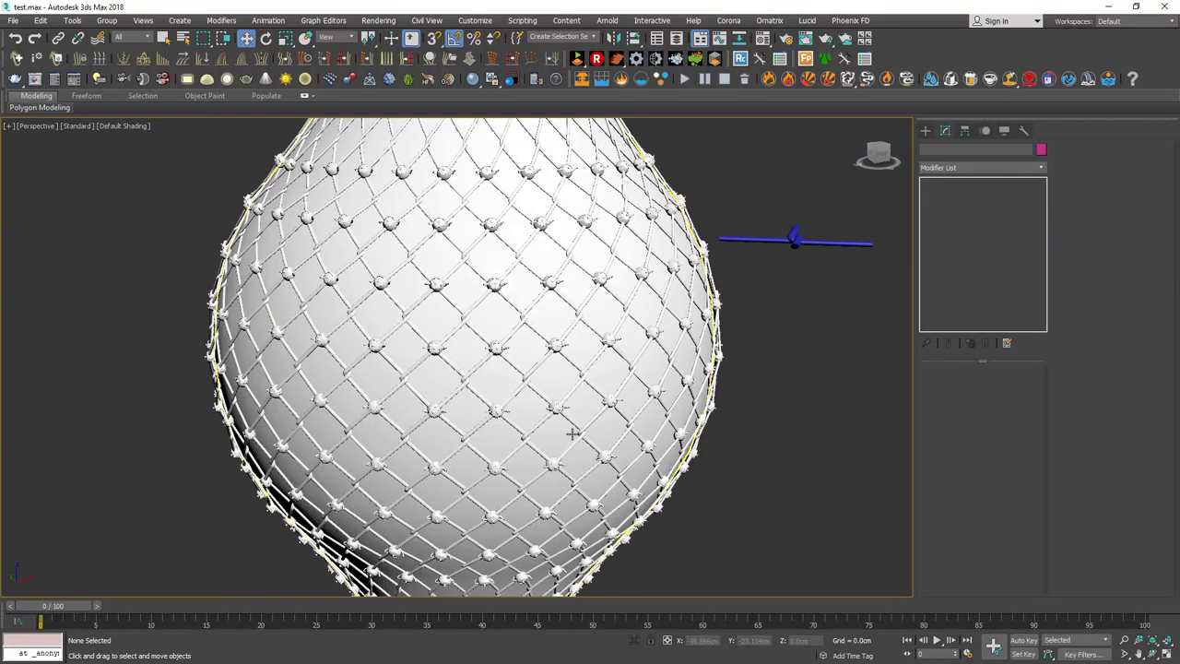